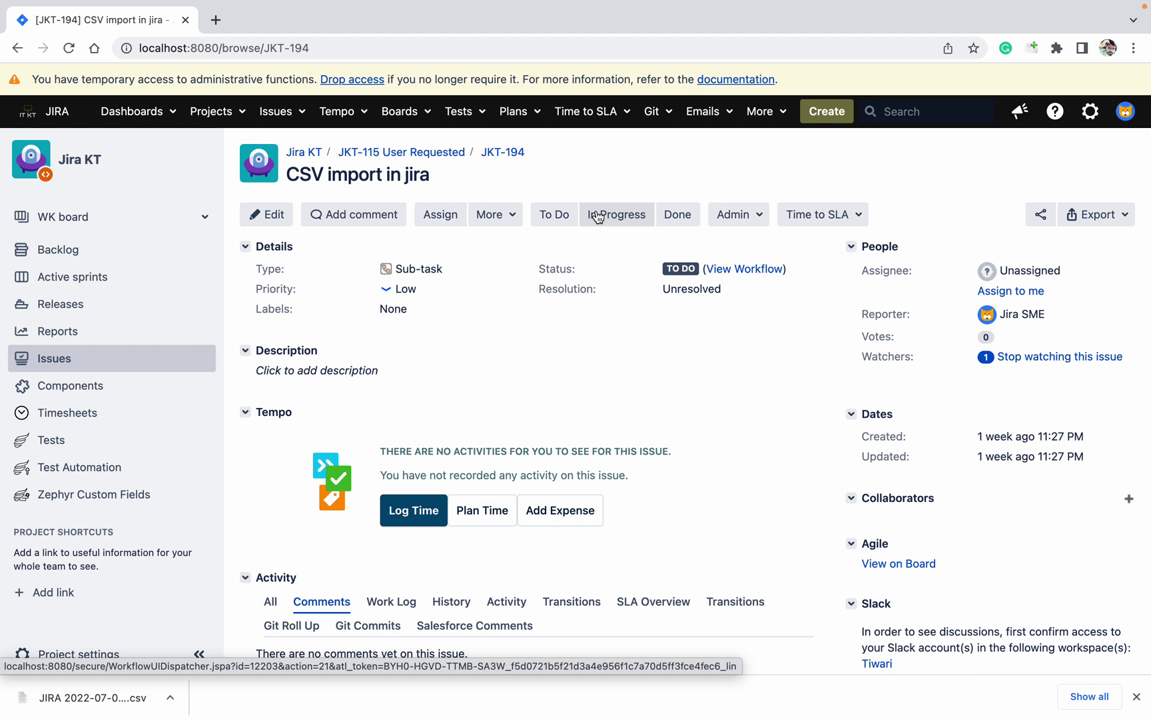
- Open the Import Issues from CSV setup page in a separate browser tab and switch to it
{"action": "left_click", "coordinate": [274, 111]}
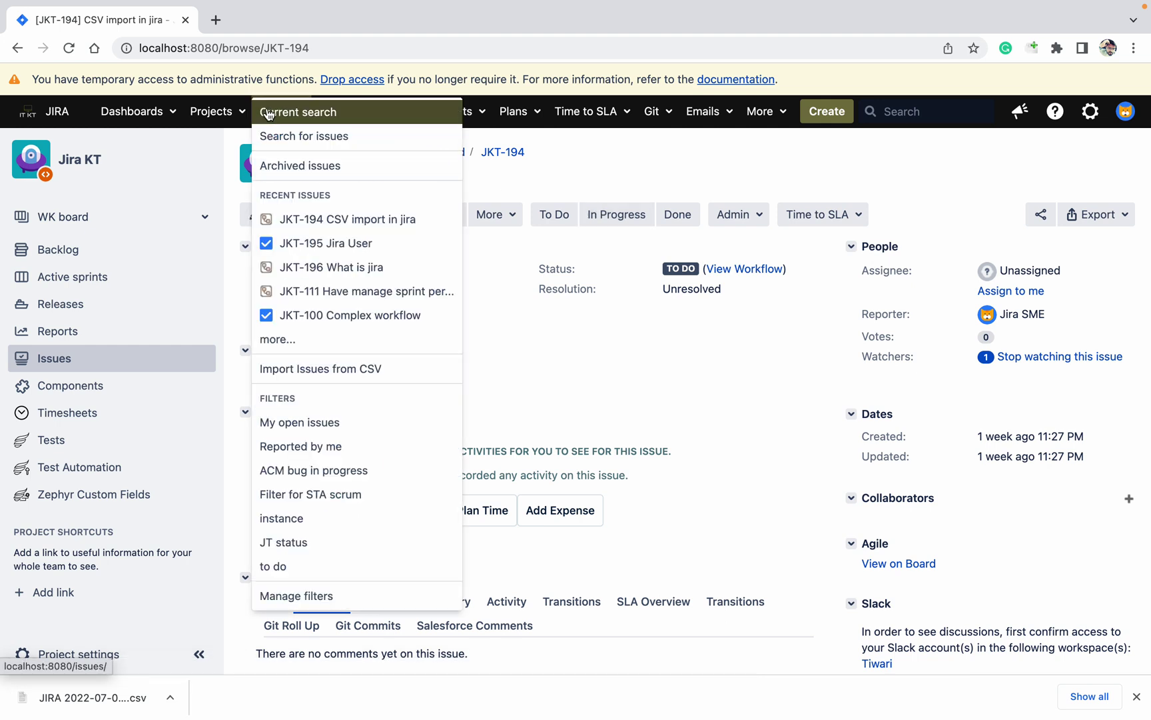
{"action": "left_click", "coordinate": [312, 375], "text": "super"}
{"action": "left_click", "coordinate": [288, 25]}
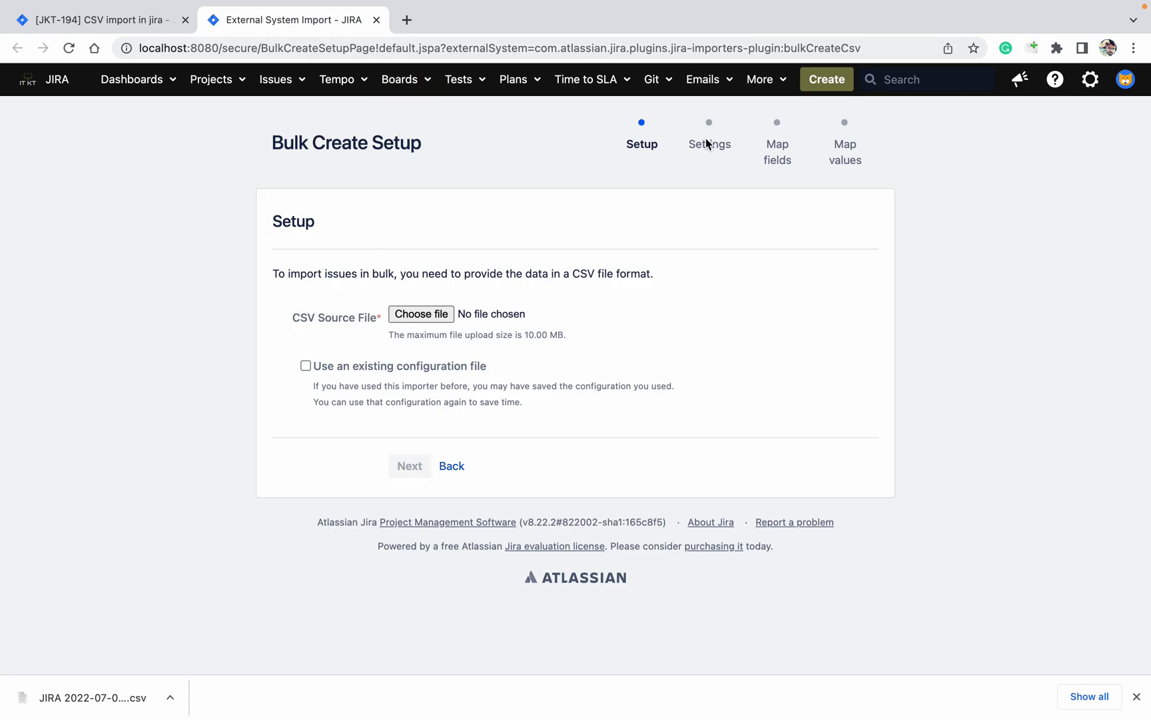
- Open the Jira System administration page separately and enter the account password to validate administrator access
{"action": "left_click", "coordinate": [1091, 86]}
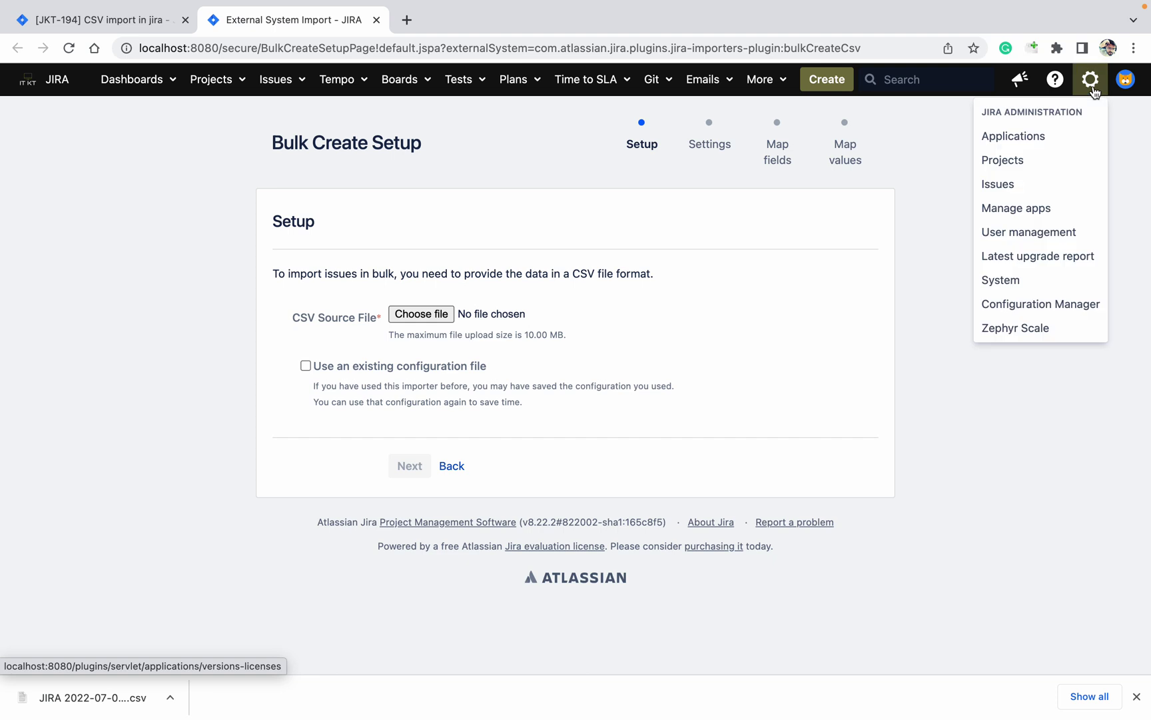
{"action": "left_click", "coordinate": [1065, 278], "text": "super"}
{"action": "left_click", "coordinate": [453, 20]}
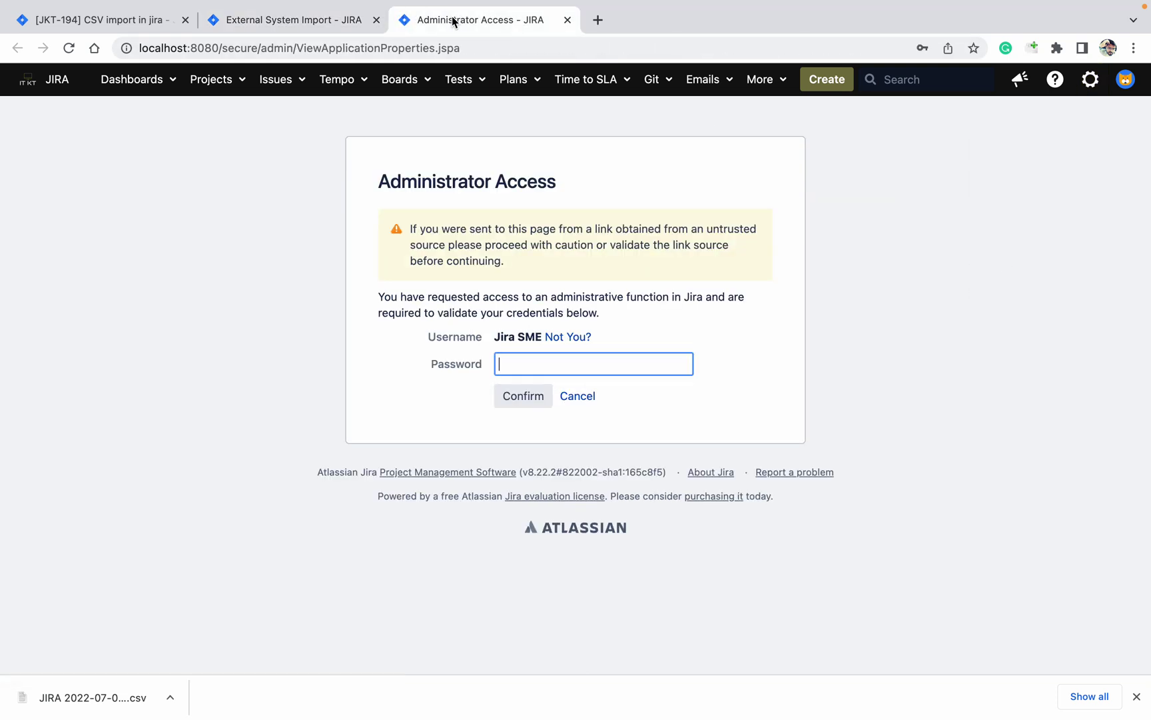
{"action": "type", "text": "*********"}
{"action": "key", "text": "Return"}
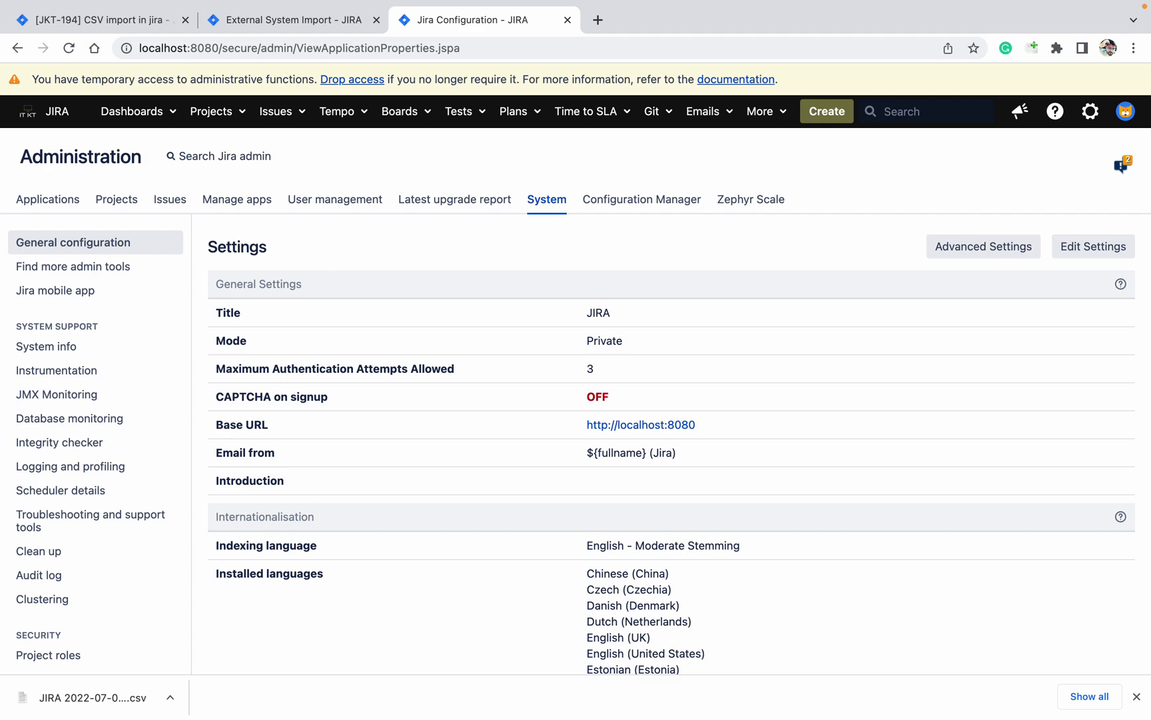
- Find External System Import in the System settings and start its CSV importer
{"action": "key", "text": "super+f"}
{"action": "type", "text": "import"}
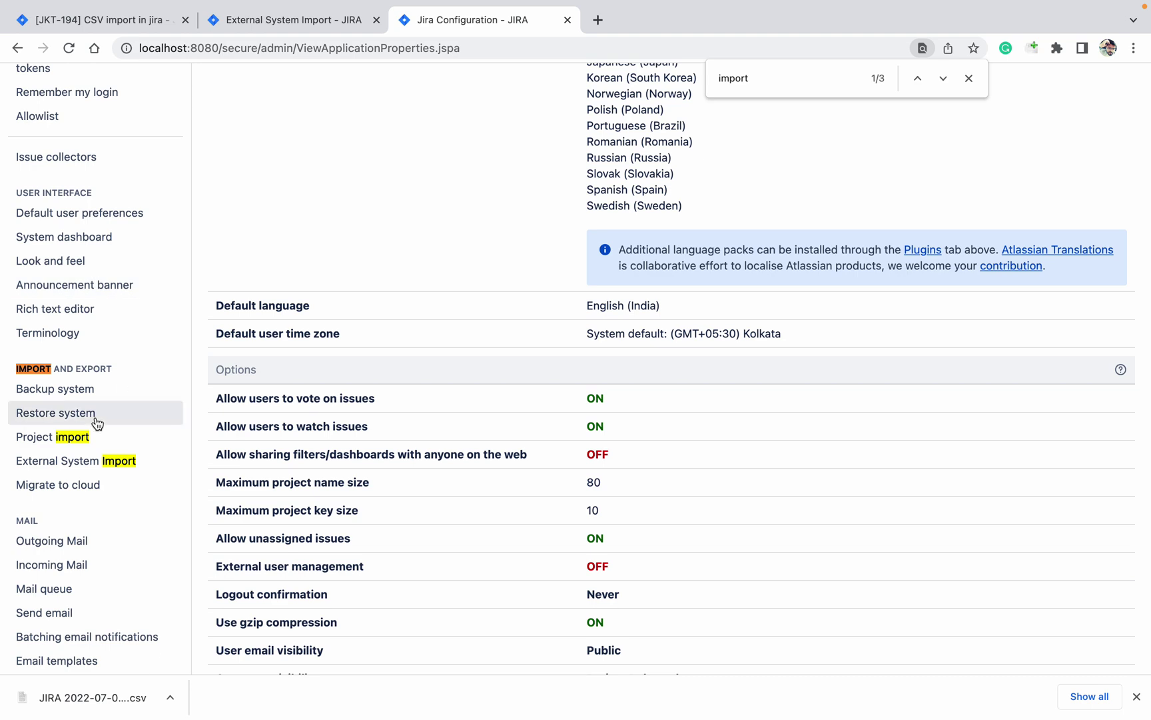
{"action": "left_click", "coordinate": [92, 458]}
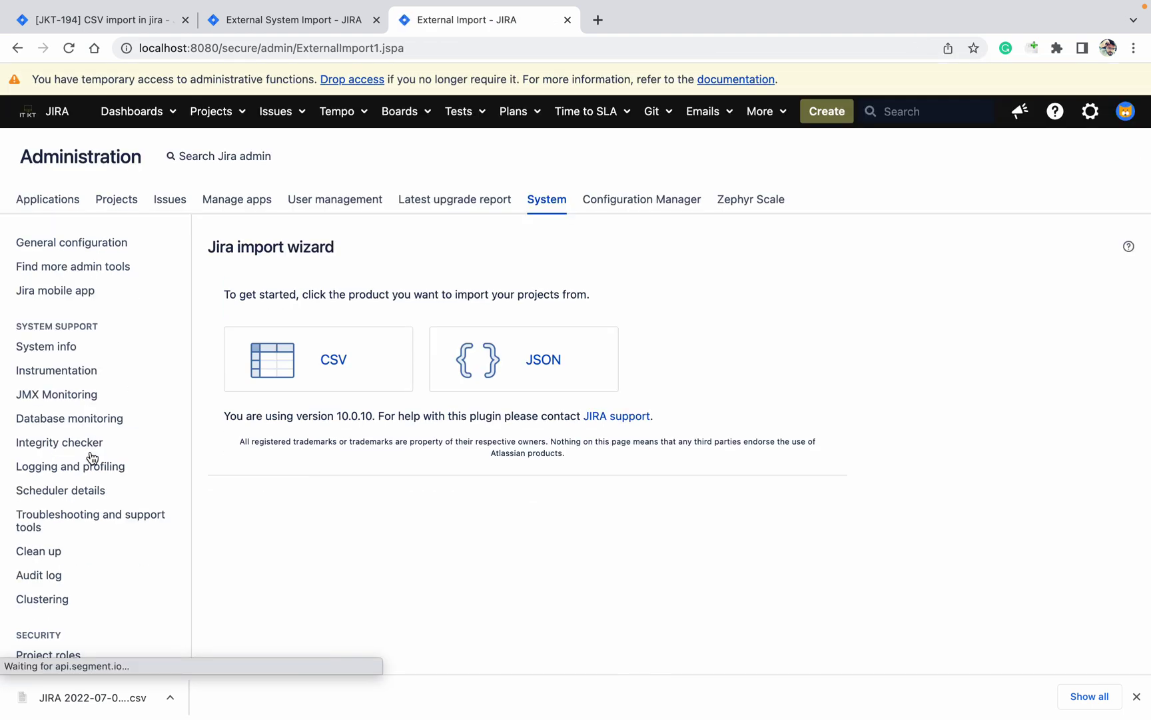
{"action": "left_click", "coordinate": [339, 365]}
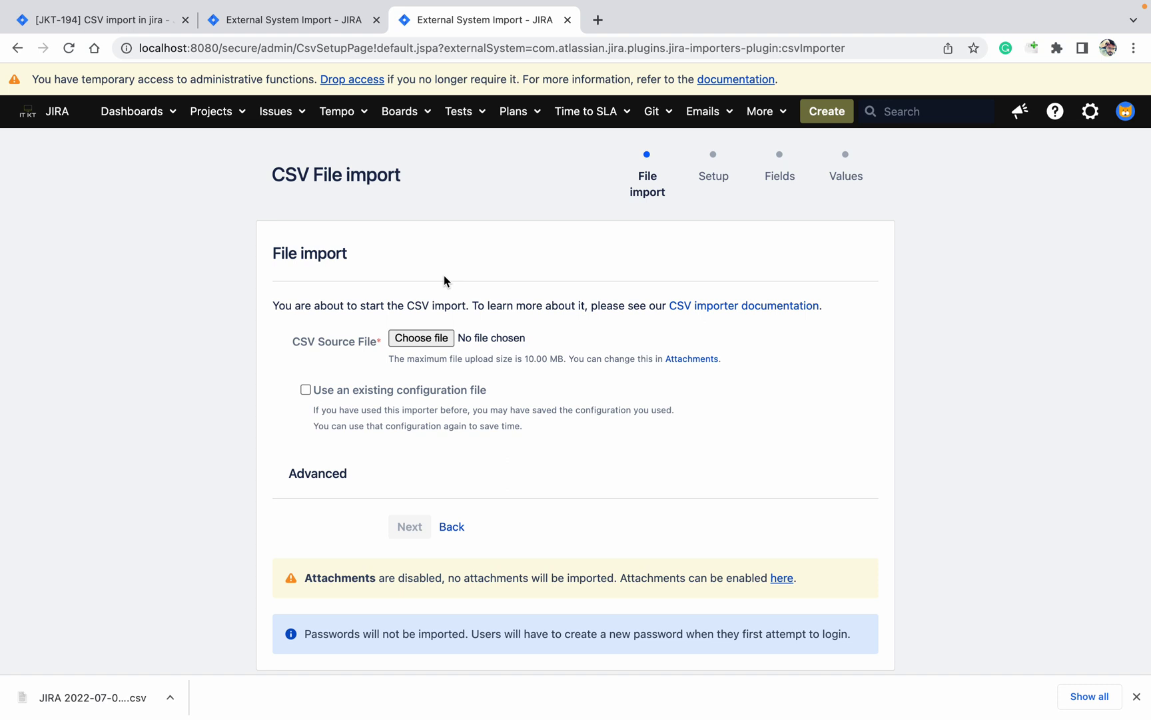
- In Bulk Create Setup, choose JIRA 2022-07-07T15_55_18+0530.csv from Downloads as the source file and continue to the import settings
{"action": "left_click", "coordinate": [322, 26]}
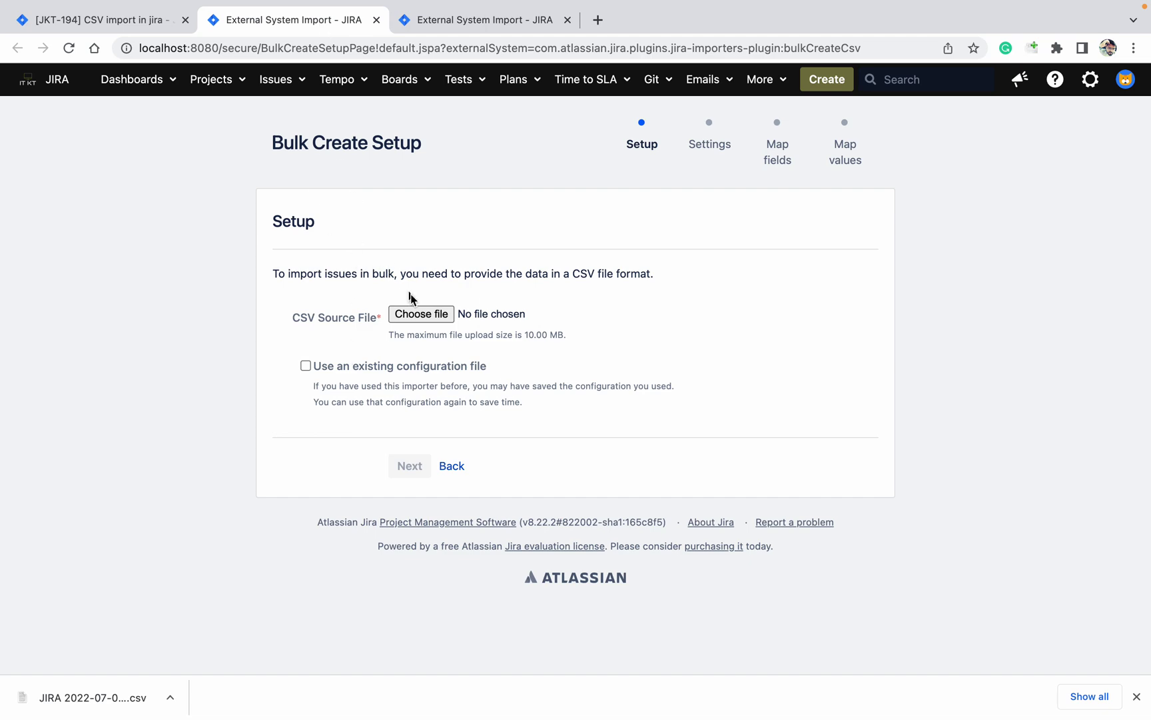
{"action": "left_click", "coordinate": [410, 316]}
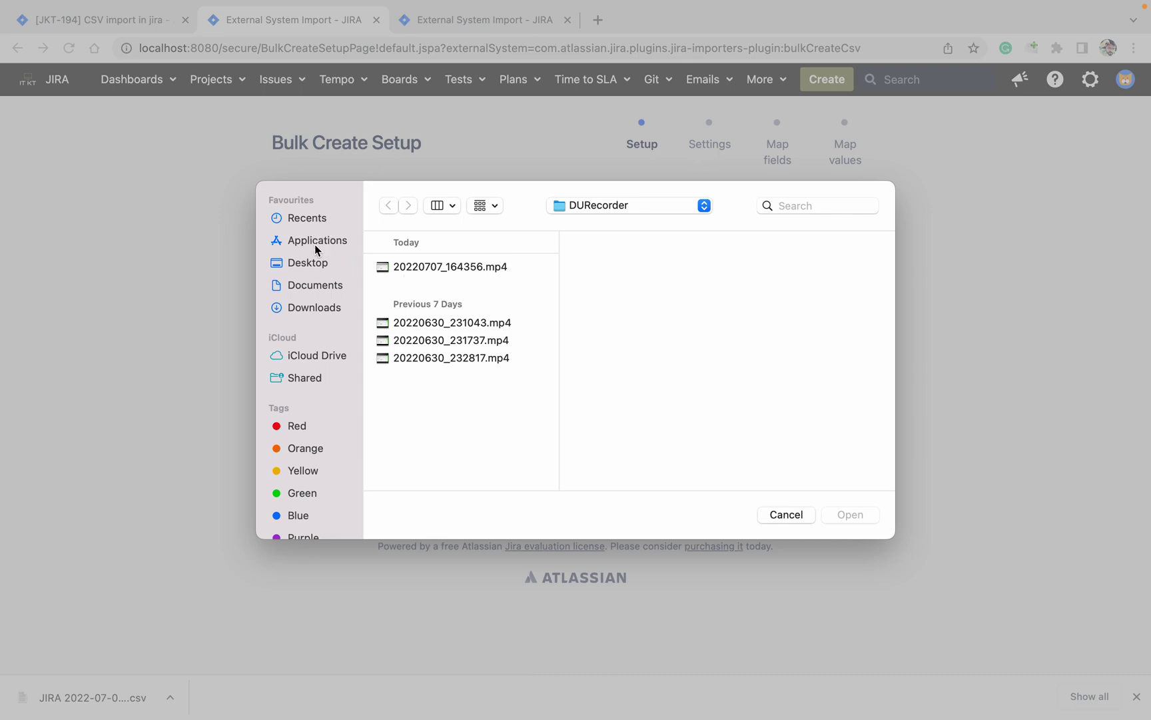
{"action": "left_click", "coordinate": [316, 264]}
{"action": "left_click", "coordinate": [324, 288]}
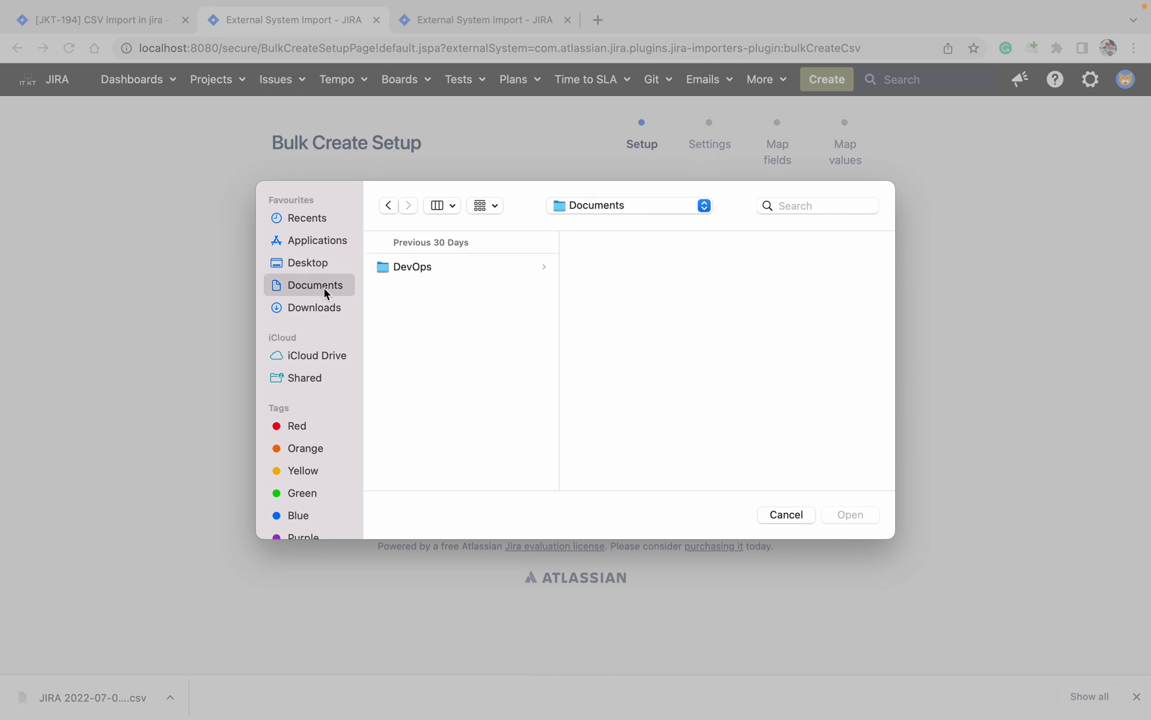
{"action": "left_click", "coordinate": [329, 308]}
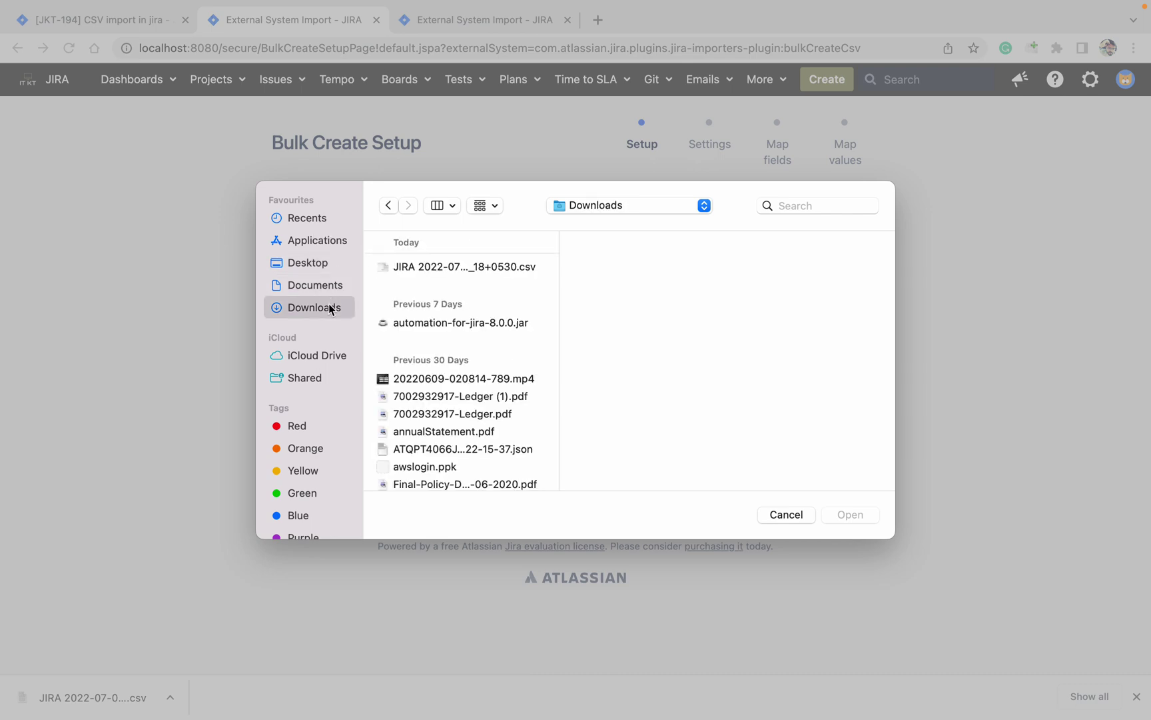
{"action": "left_click", "coordinate": [425, 269]}
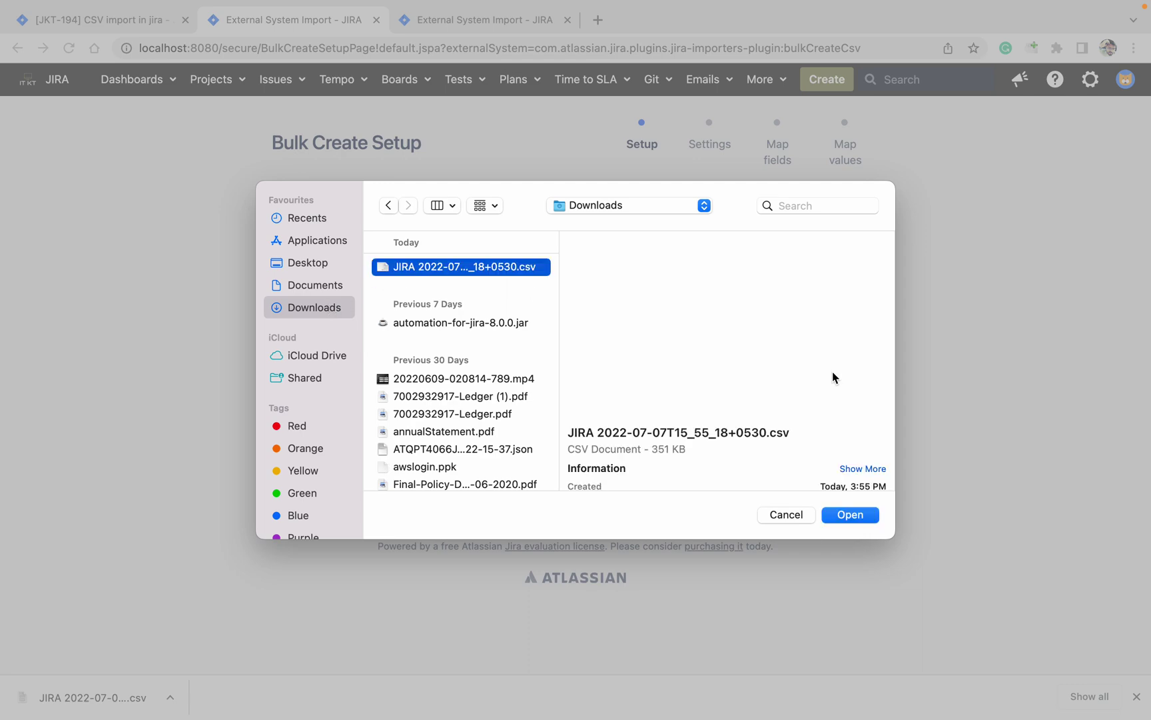
{"action": "left_click", "coordinate": [863, 515]}
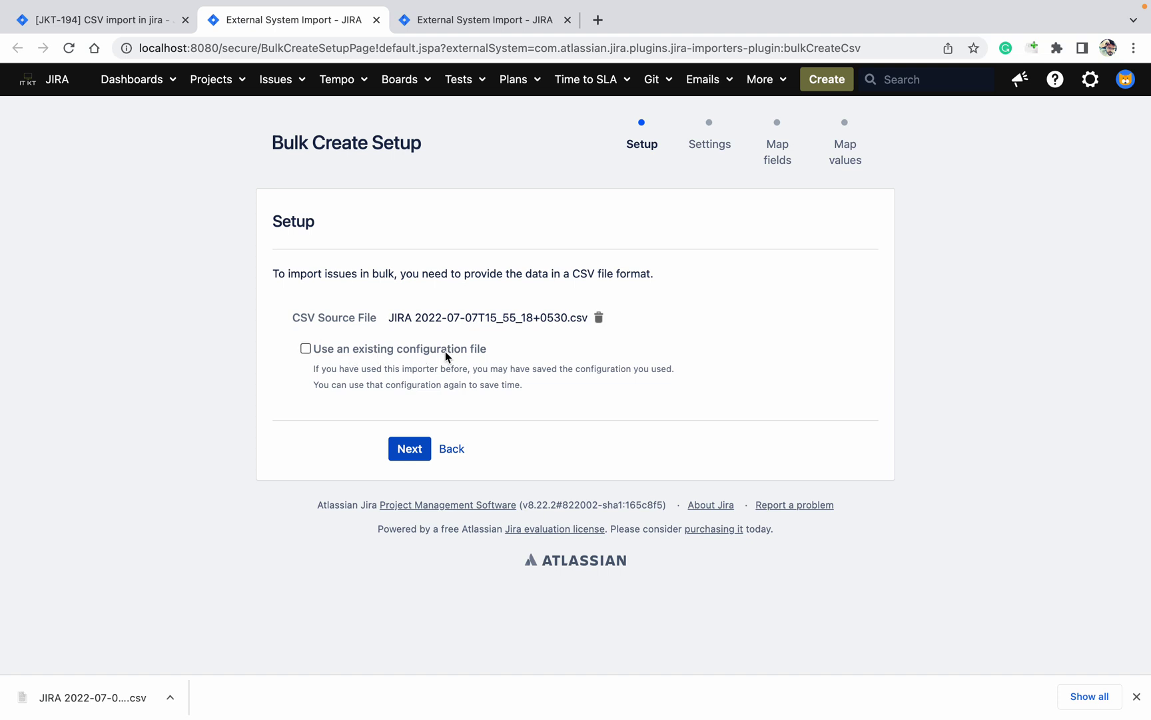
{"action": "left_click", "coordinate": [413, 450]}
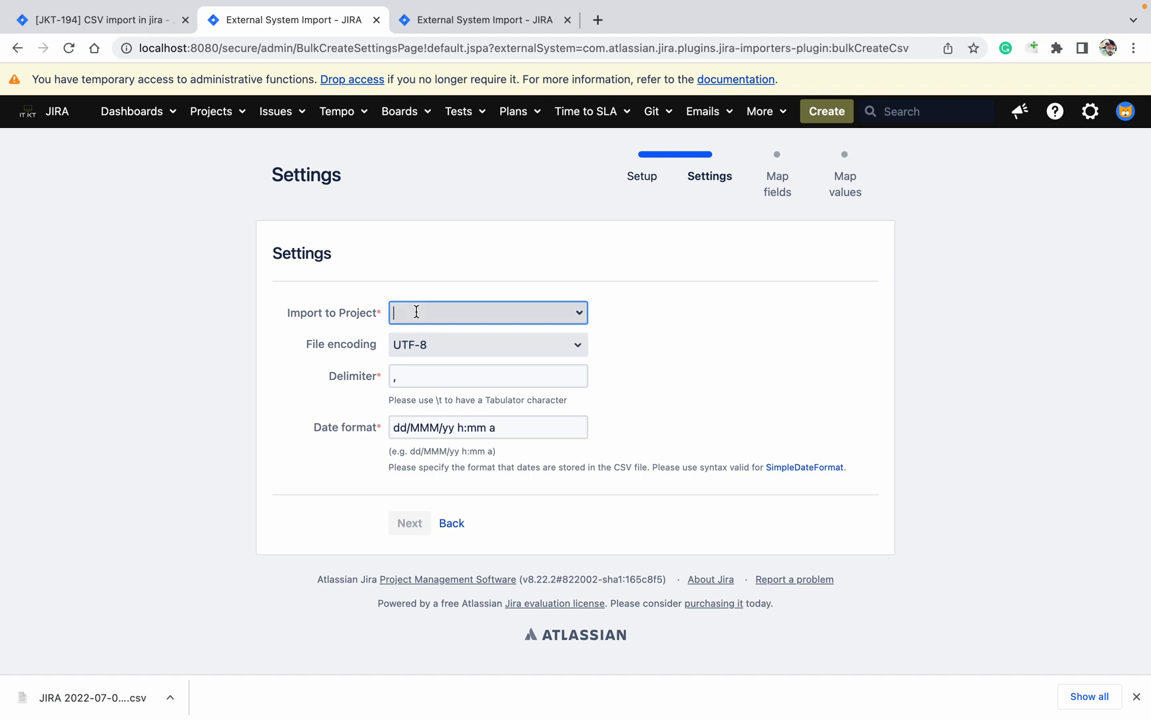
- Set the bulk import's target project to Copy of Jira Test, continue to field mapping and review the CSV fields
{"action": "type", "text": "cop"}
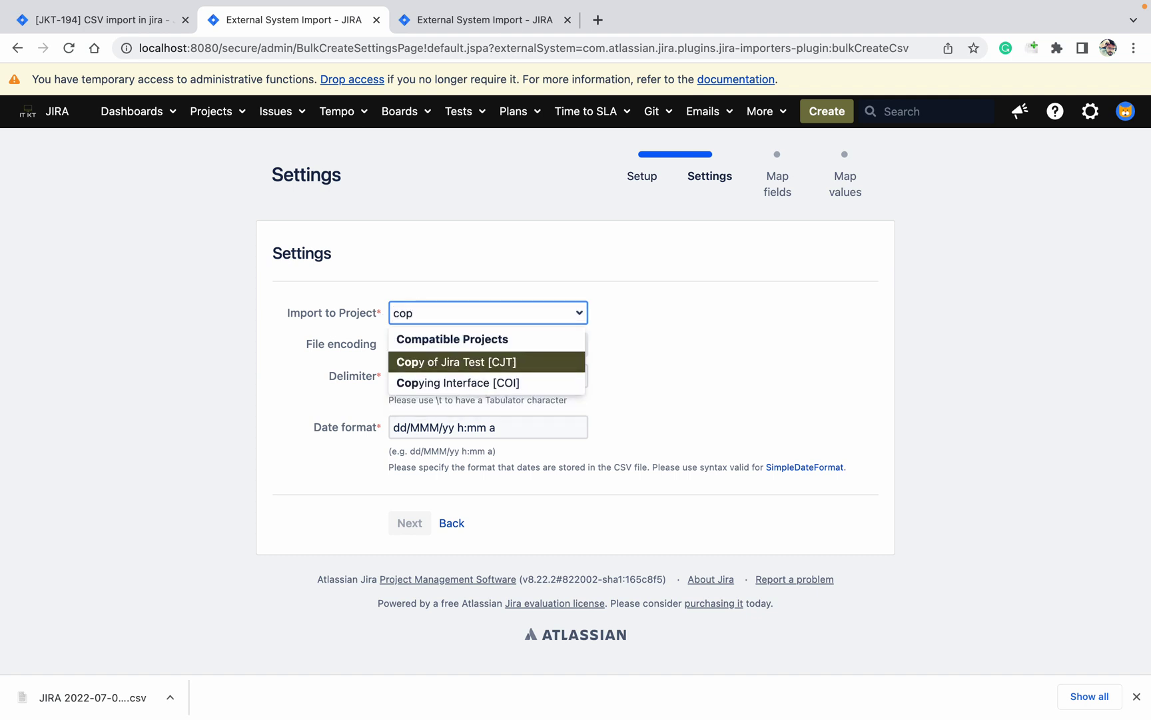
{"action": "key", "text": "Return"}
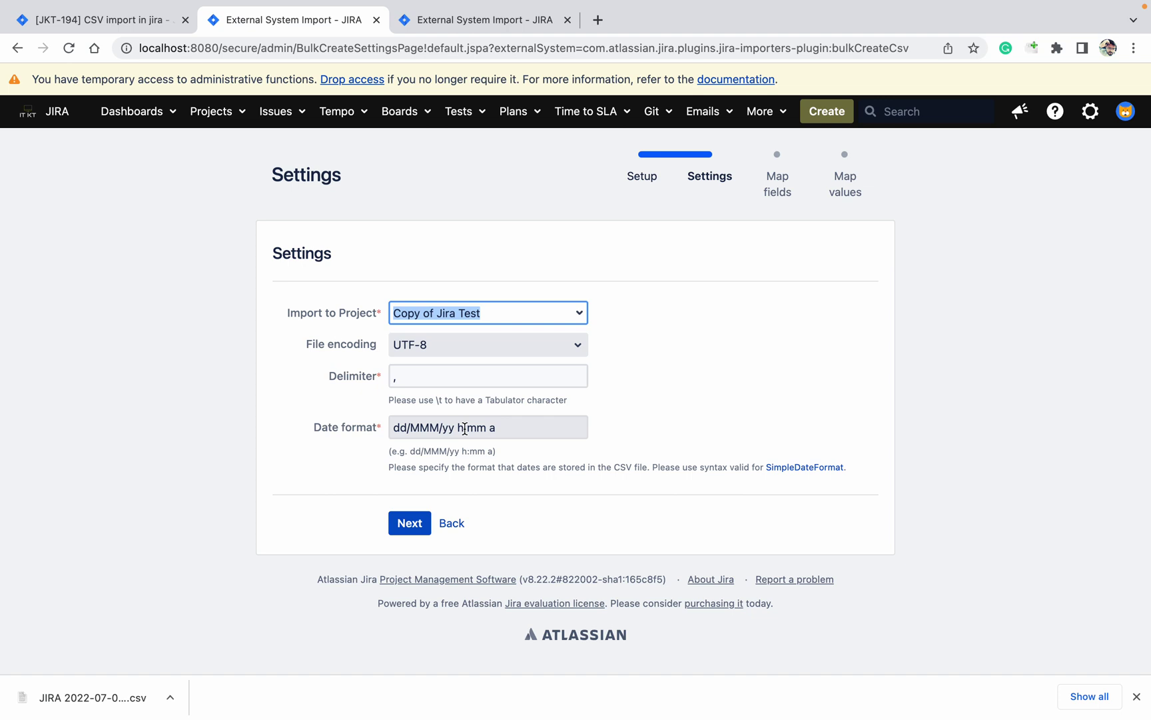
{"action": "left_click", "coordinate": [419, 525]}
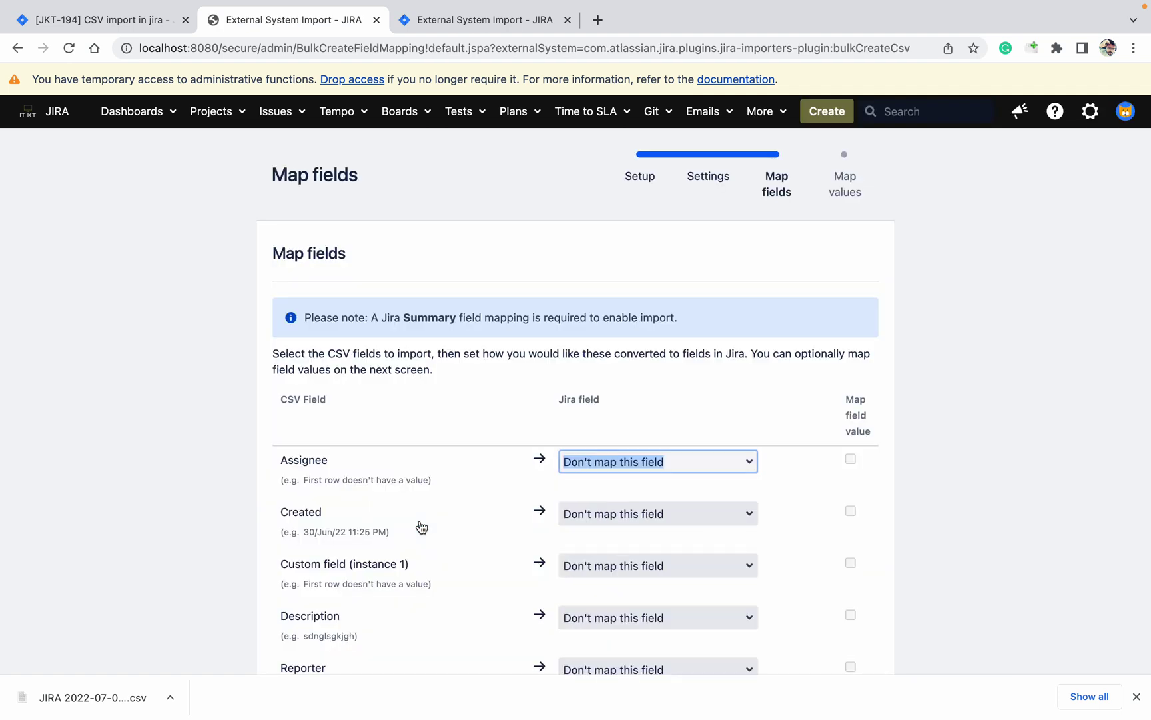
{"action": "left_click", "coordinate": [972, 405]}
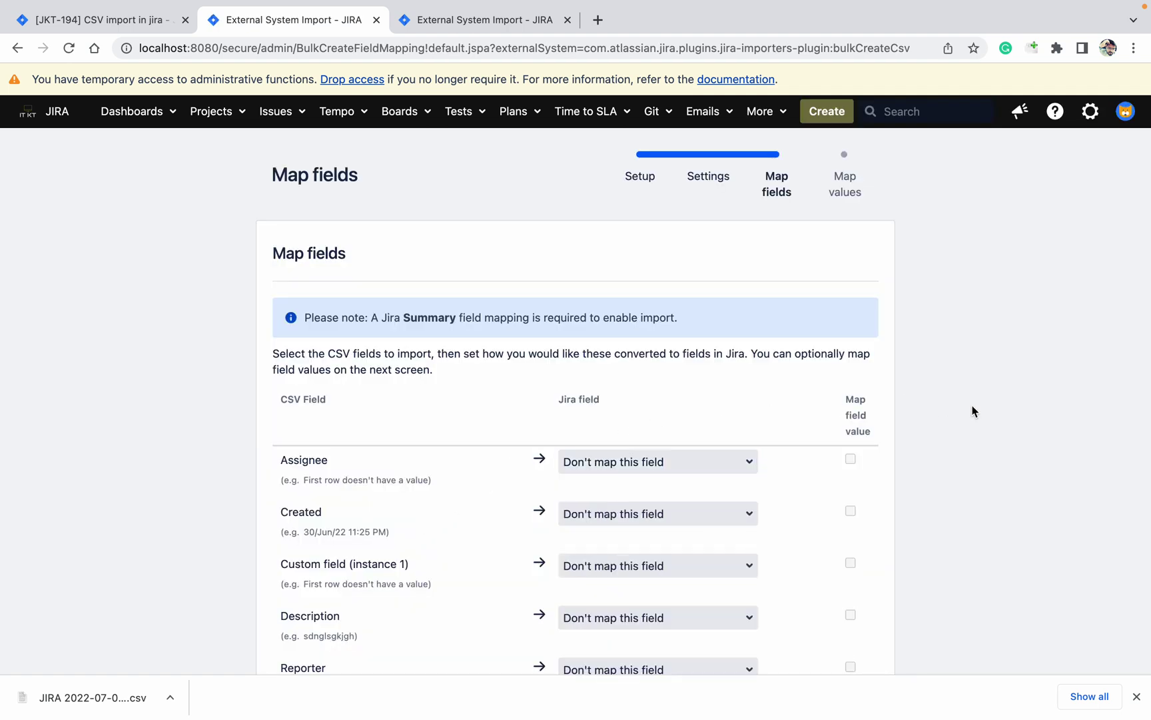
{"action": "scroll", "coordinate": [972, 405], "scroll_direction": "down", "scroll_amount": 2}
{"action": "scroll", "coordinate": [972, 405], "scroll_direction": "down", "scroll_amount": 5}
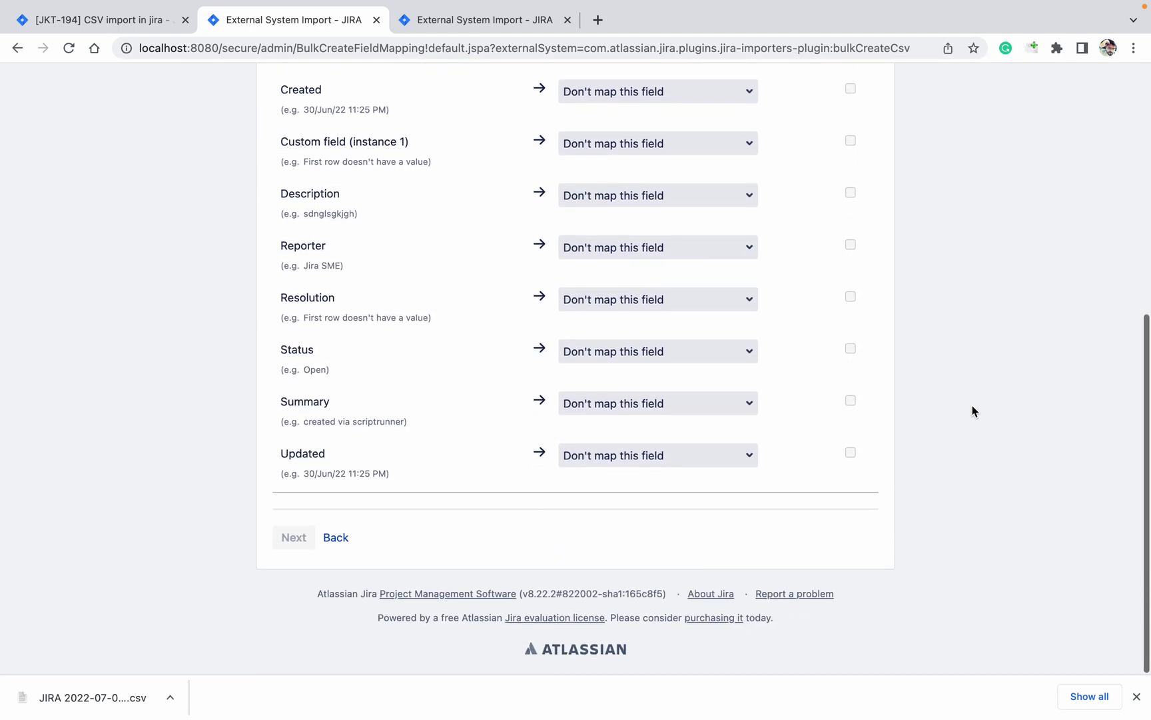
{"action": "scroll", "coordinate": [973, 405], "scroll_direction": "up", "scroll_amount": 2}
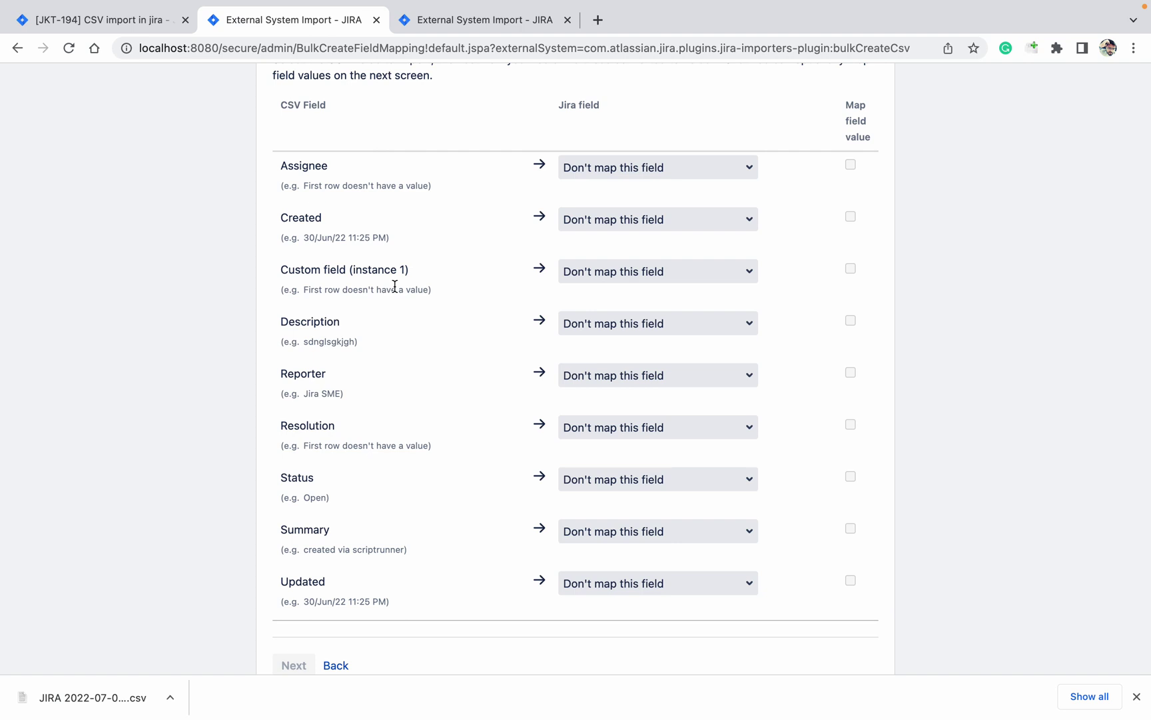
- In the administrator CSV File import, choose JIRA 2022-07-07T15_55_18+0530.csv as the source file and continue to project setup
{"action": "left_click", "coordinate": [458, 28]}
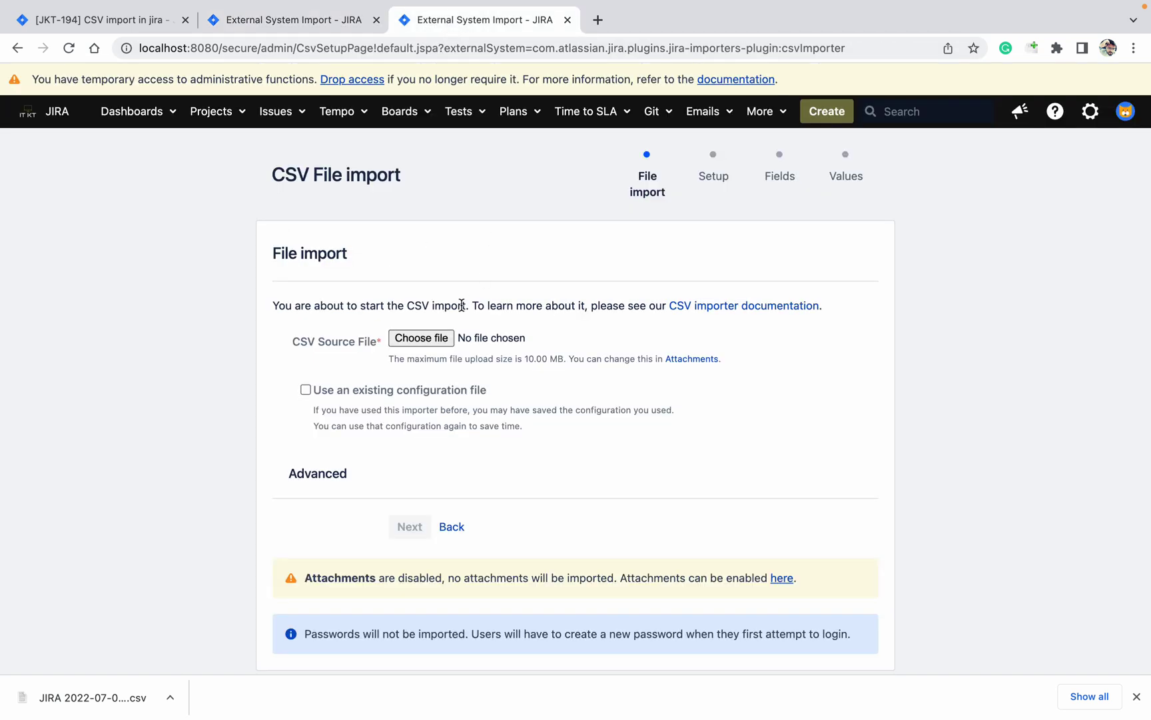
{"action": "left_click", "coordinate": [420, 338]}
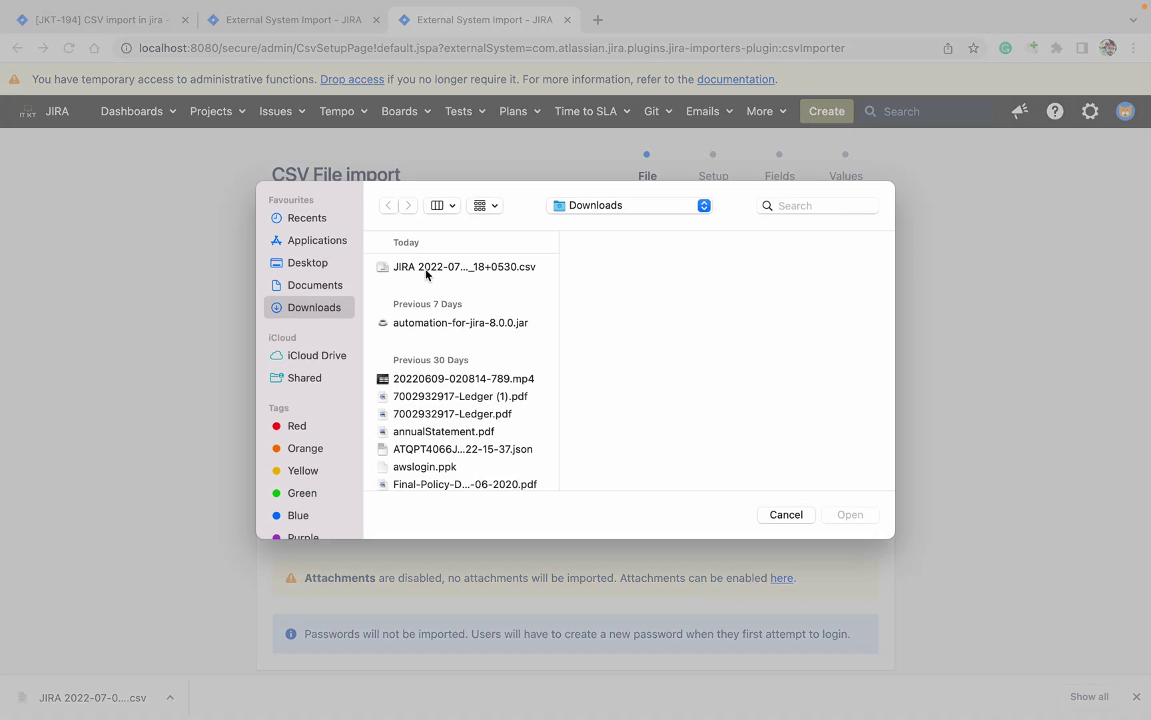
{"action": "left_click", "coordinate": [427, 270]}
{"action": "left_click", "coordinate": [850, 514]}
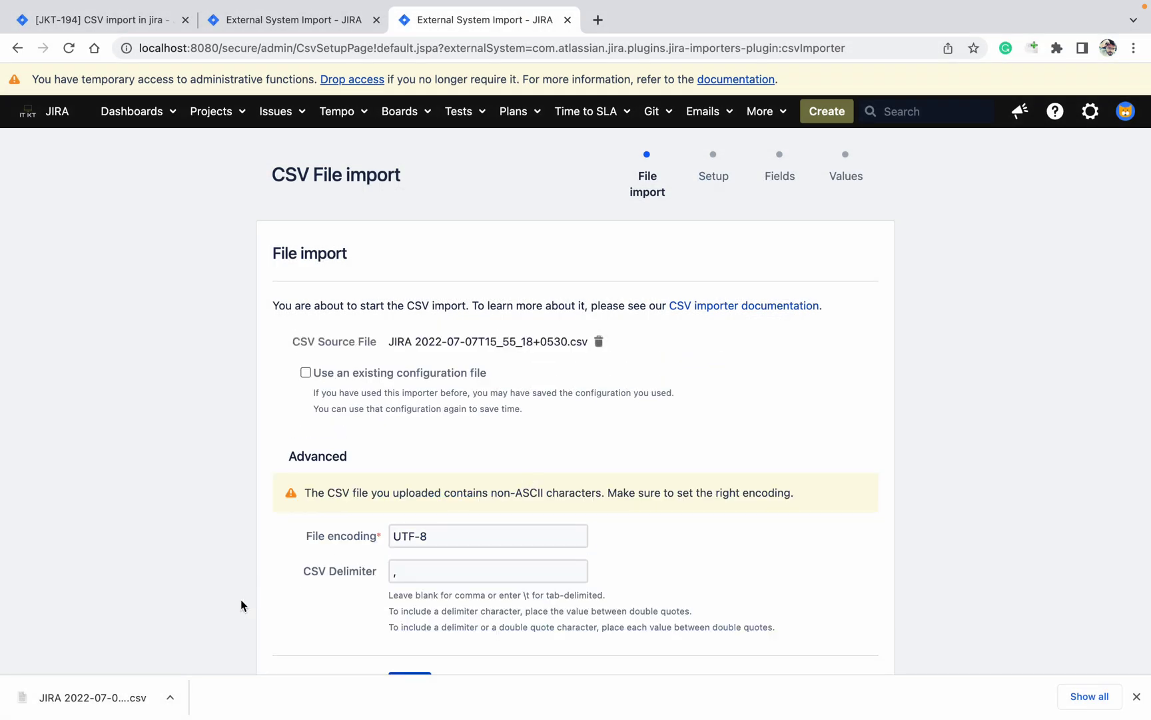
{"action": "scroll", "coordinate": [240, 605], "scroll_direction": "down", "scroll_amount": 3}
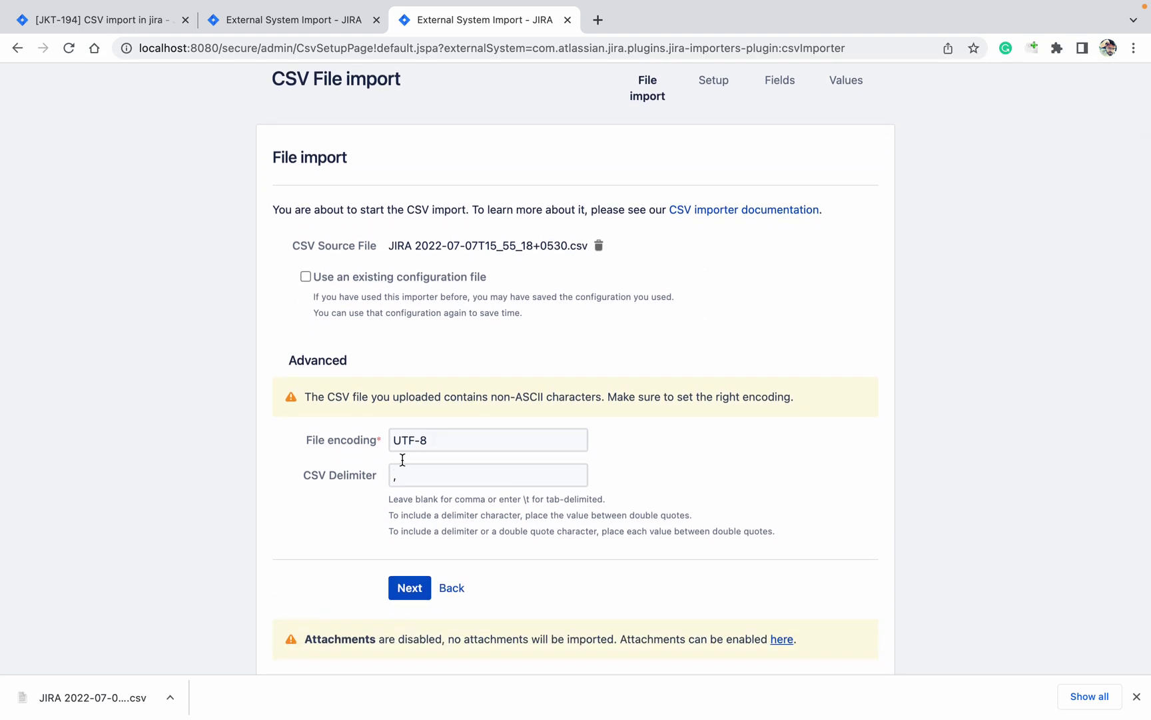
{"action": "left_click", "coordinate": [408, 588]}
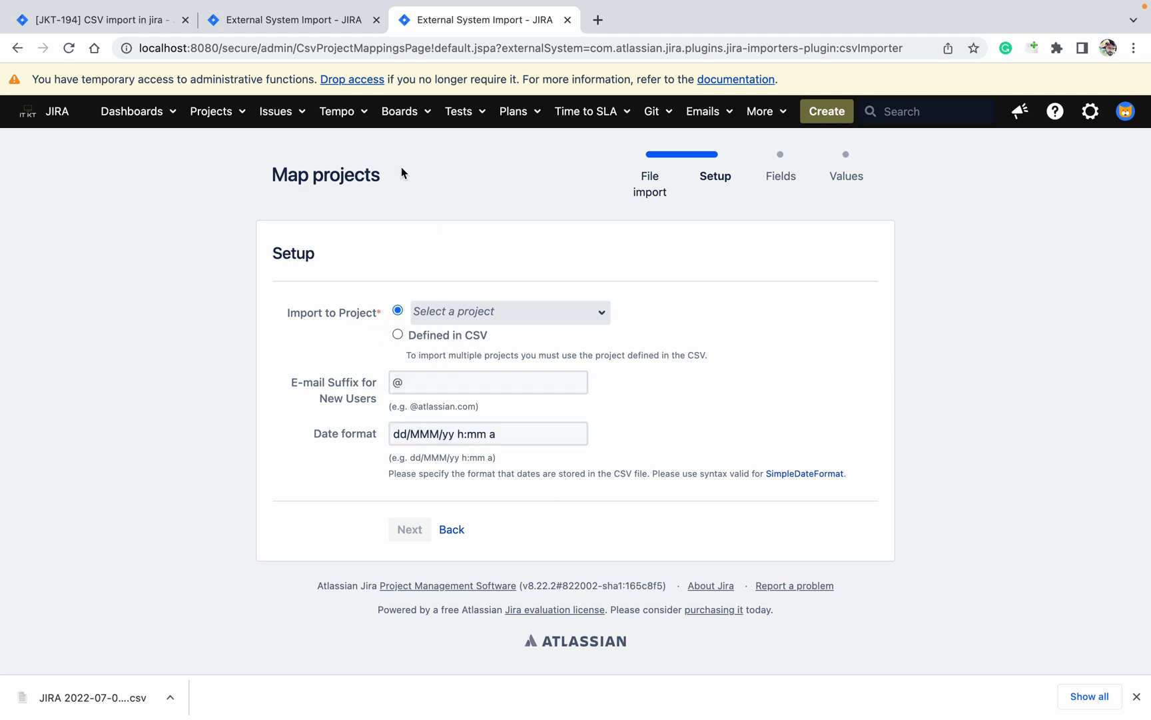
- Set the administrator import's target project to Copy of Jira Test, continue to field mapping and review the fields and notes
{"action": "left_click", "coordinate": [295, 24]}
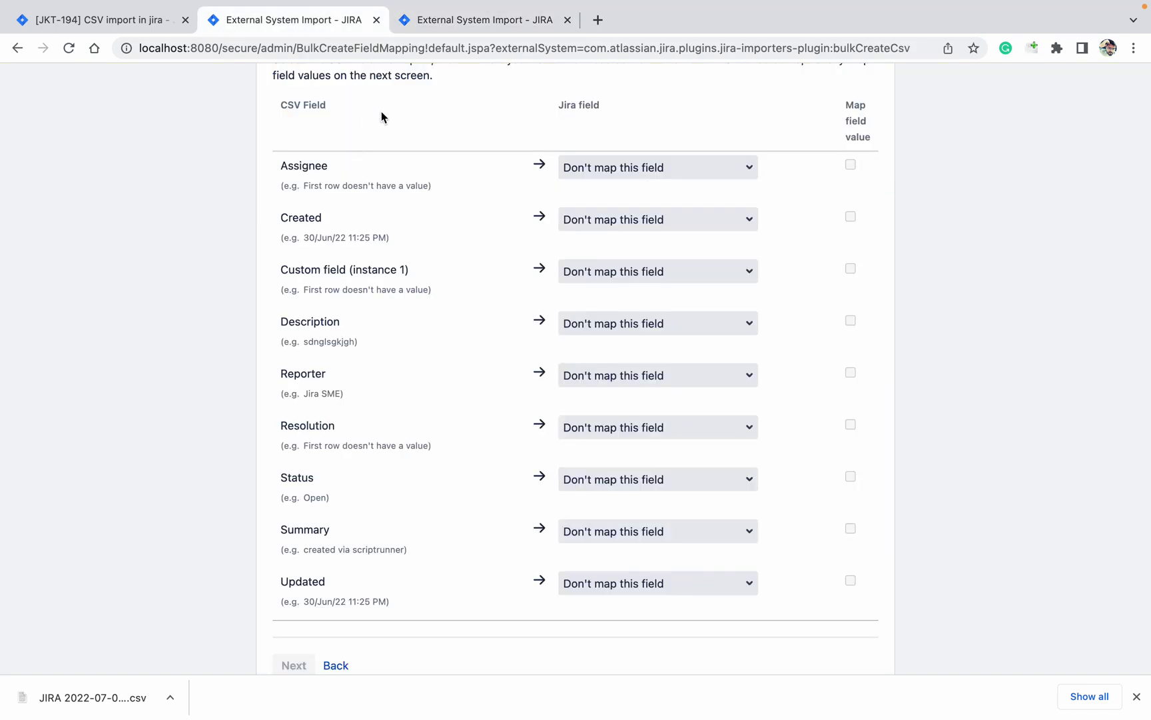
{"action": "left_click", "coordinate": [438, 30]}
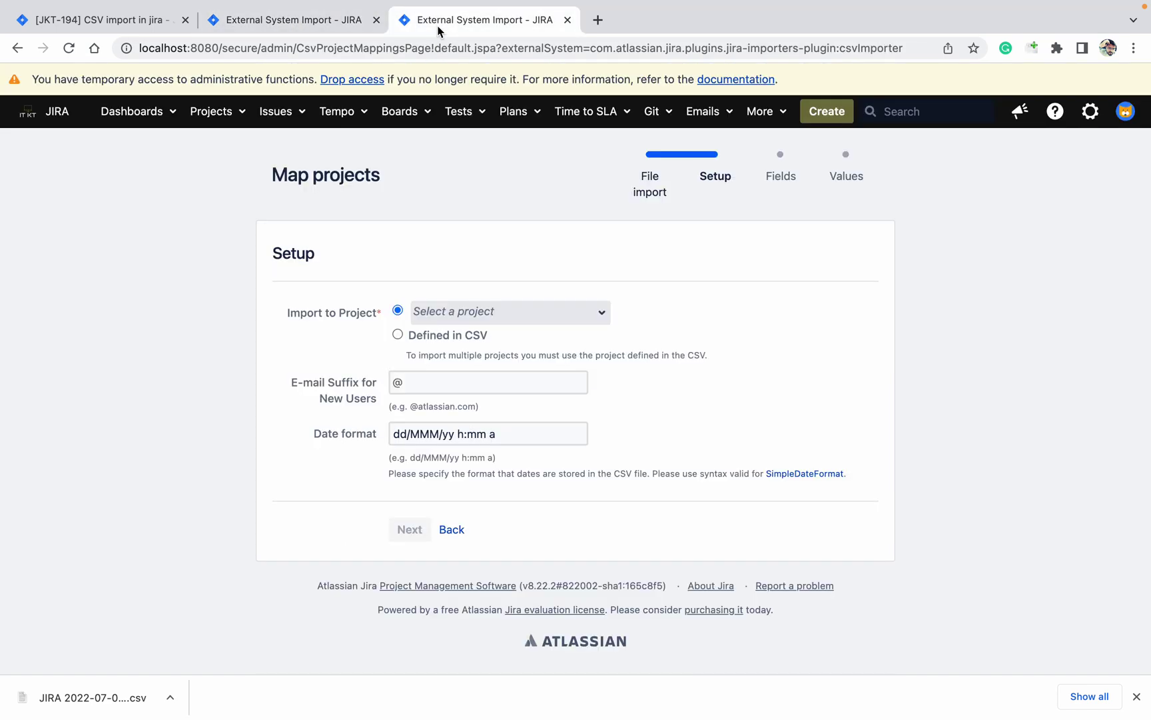
{"action": "left_click", "coordinate": [477, 311]}
{"action": "type", "text": "jir"}
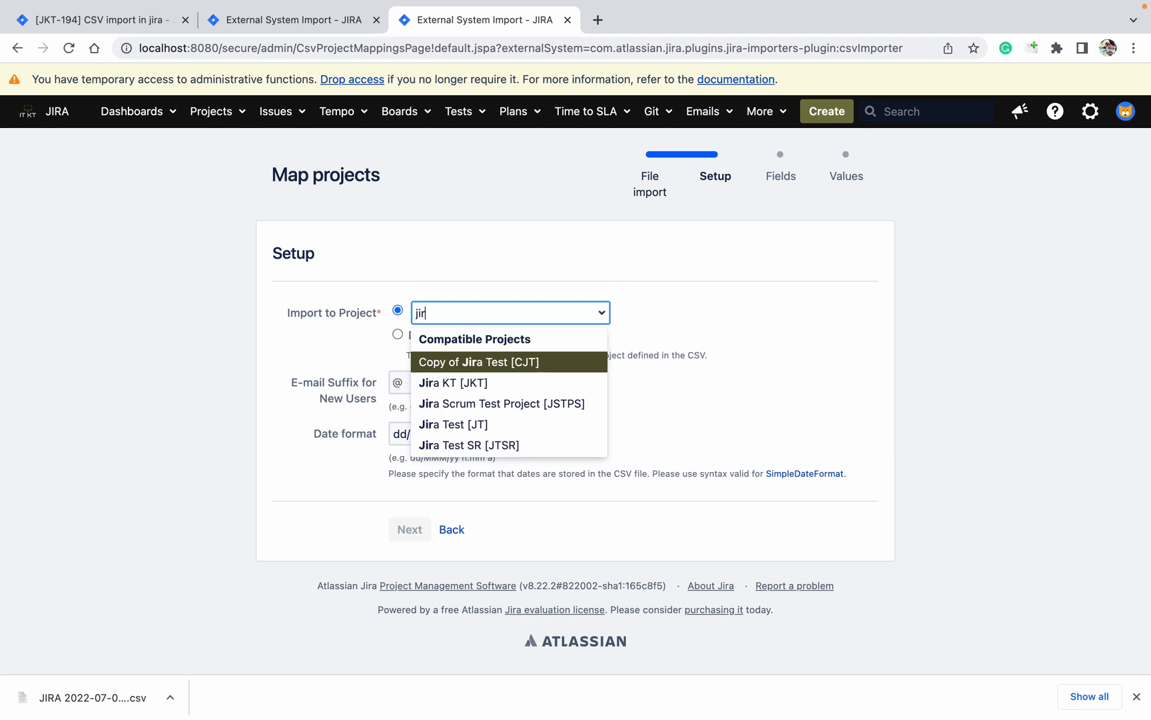
{"action": "key", "text": "Return"}
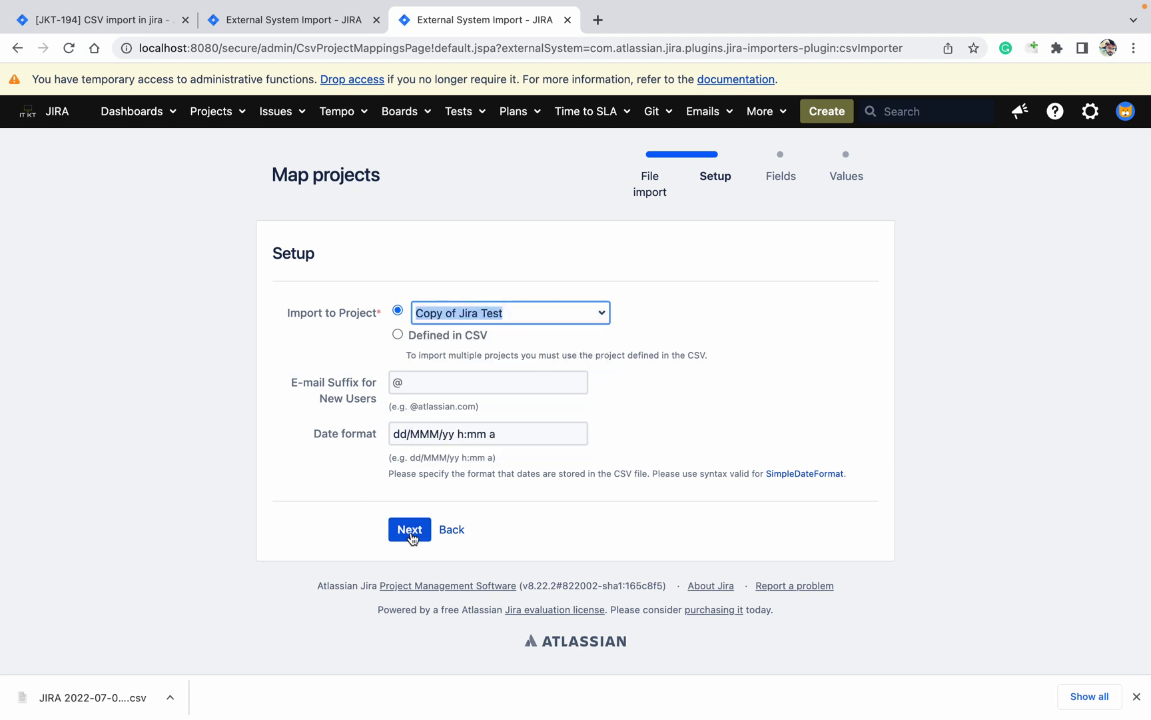
{"action": "left_click", "coordinate": [410, 533]}
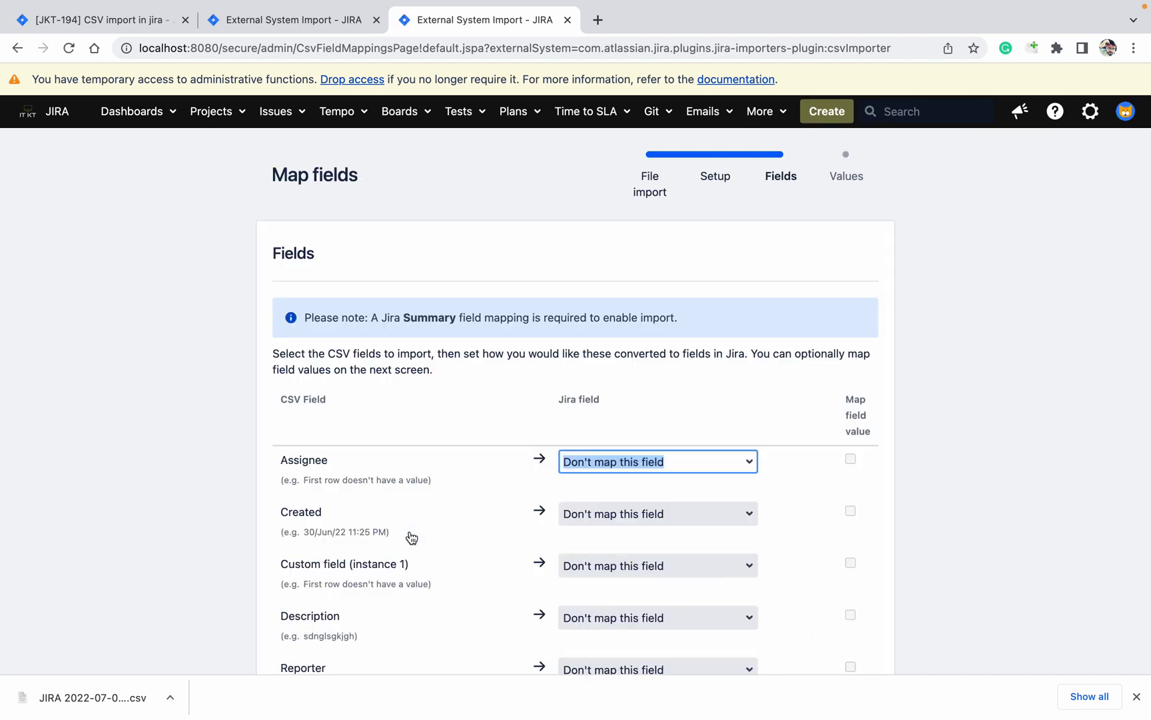
{"action": "scroll", "coordinate": [166, 528], "scroll_direction": "down", "scroll_amount": 7}
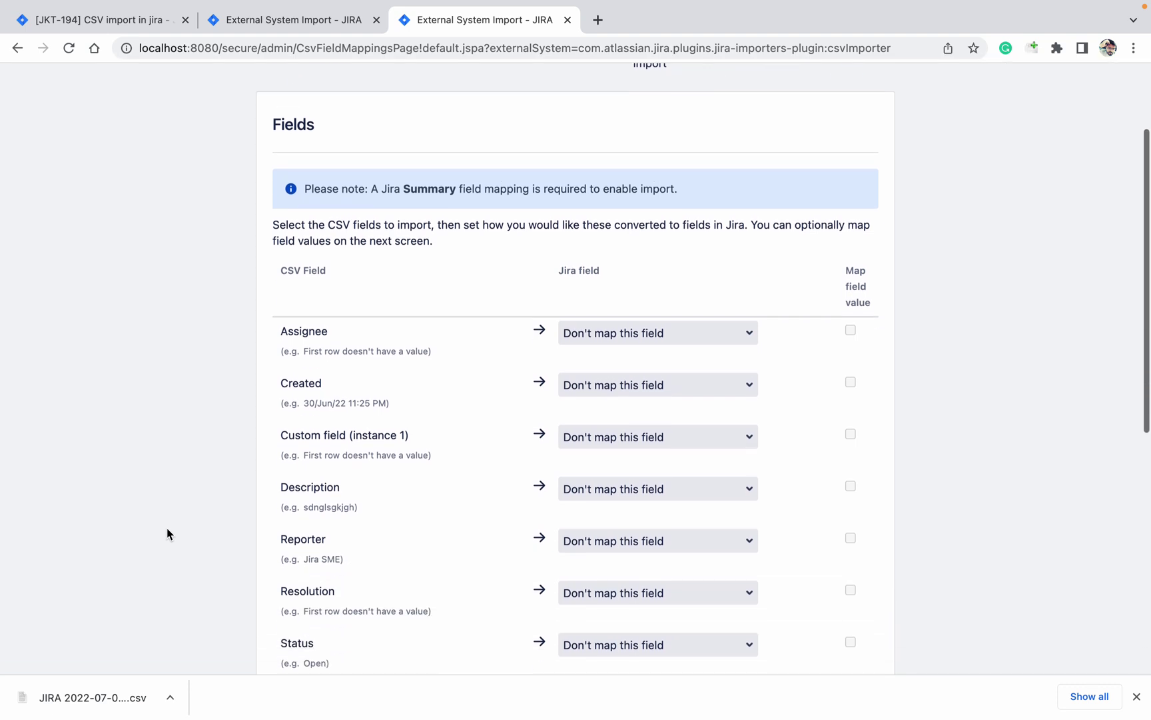
{"action": "scroll", "coordinate": [167, 528], "scroll_direction": "down", "scroll_amount": 2}
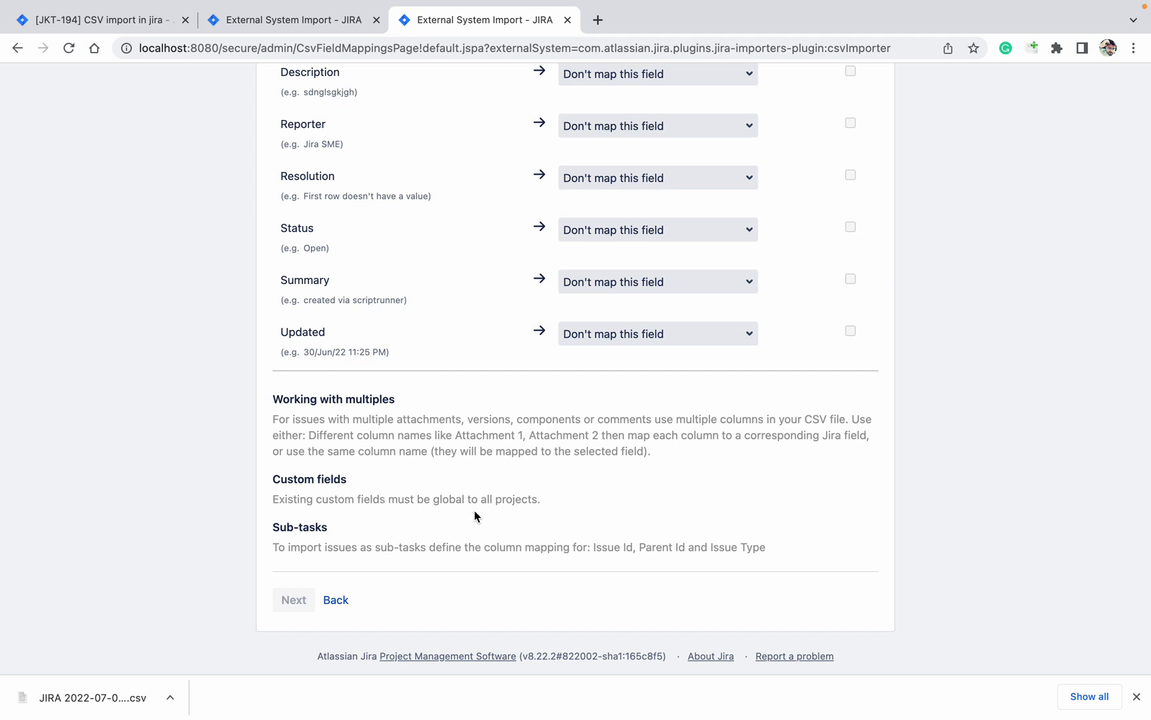
- In the bulk create import's field mapping, map the CSV Assignee field to the Jira Assignee field
{"action": "left_click", "coordinate": [312, 22]}
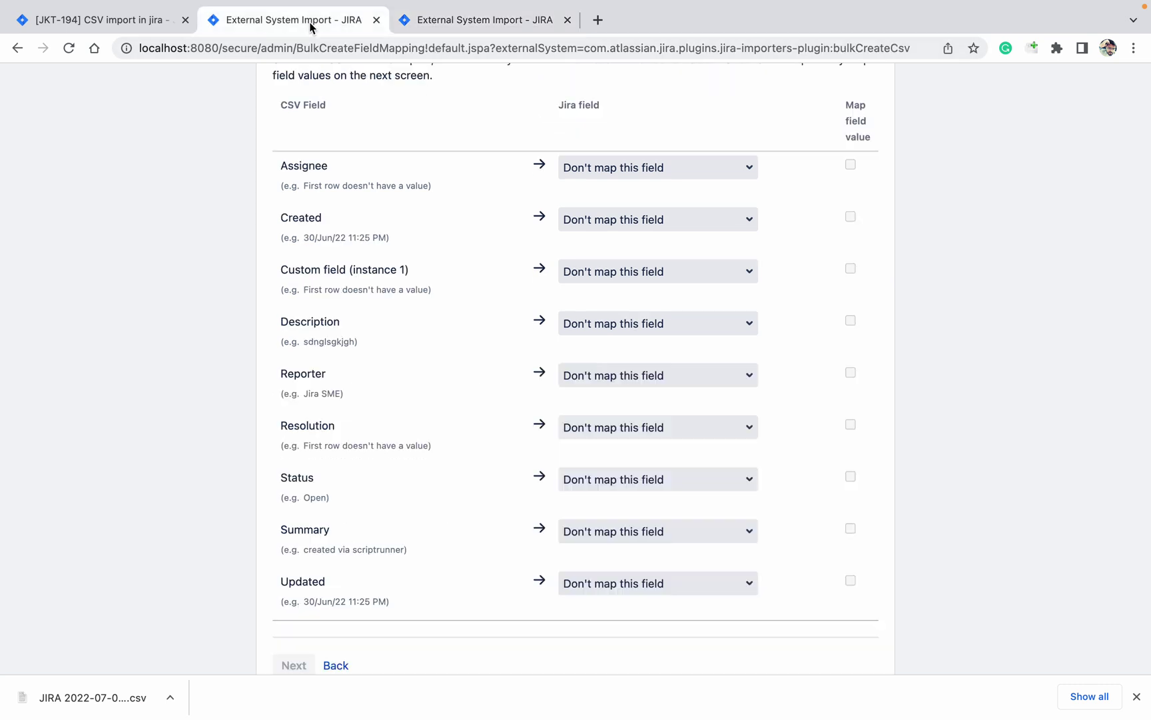
{"action": "scroll", "coordinate": [120, 377], "scroll_direction": "up", "scroll_amount": 3}
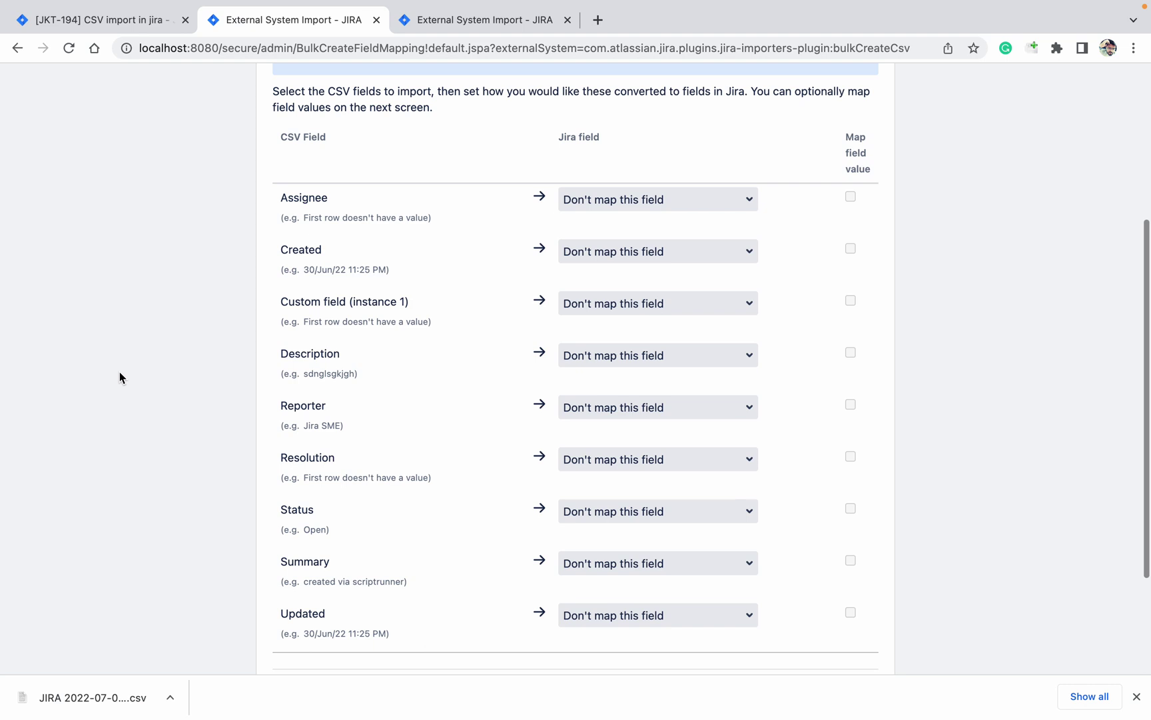
{"action": "left_click", "coordinate": [606, 264]}
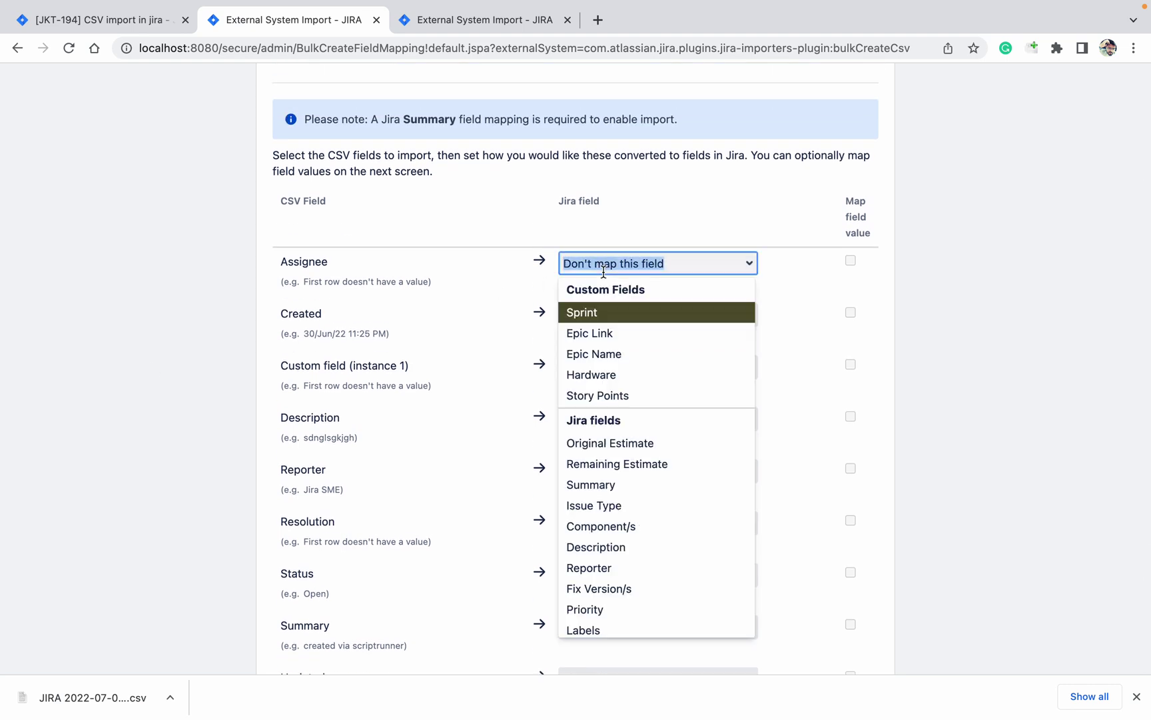
{"action": "type", "text": "as"}
{"action": "key", "text": "Return"}
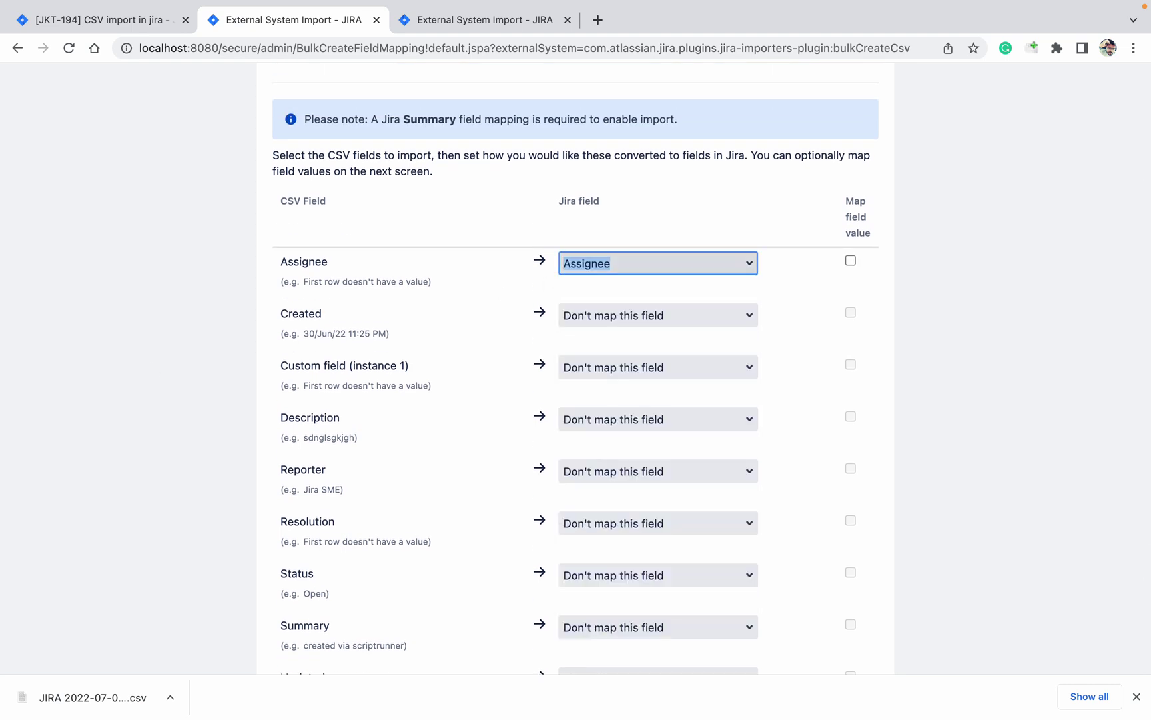
- Search for a Jira field matching "cre" to map the CSV Created field in the bulk create import
{"action": "left_click", "coordinate": [693, 319]}
{"action": "type", "text": "cr"}
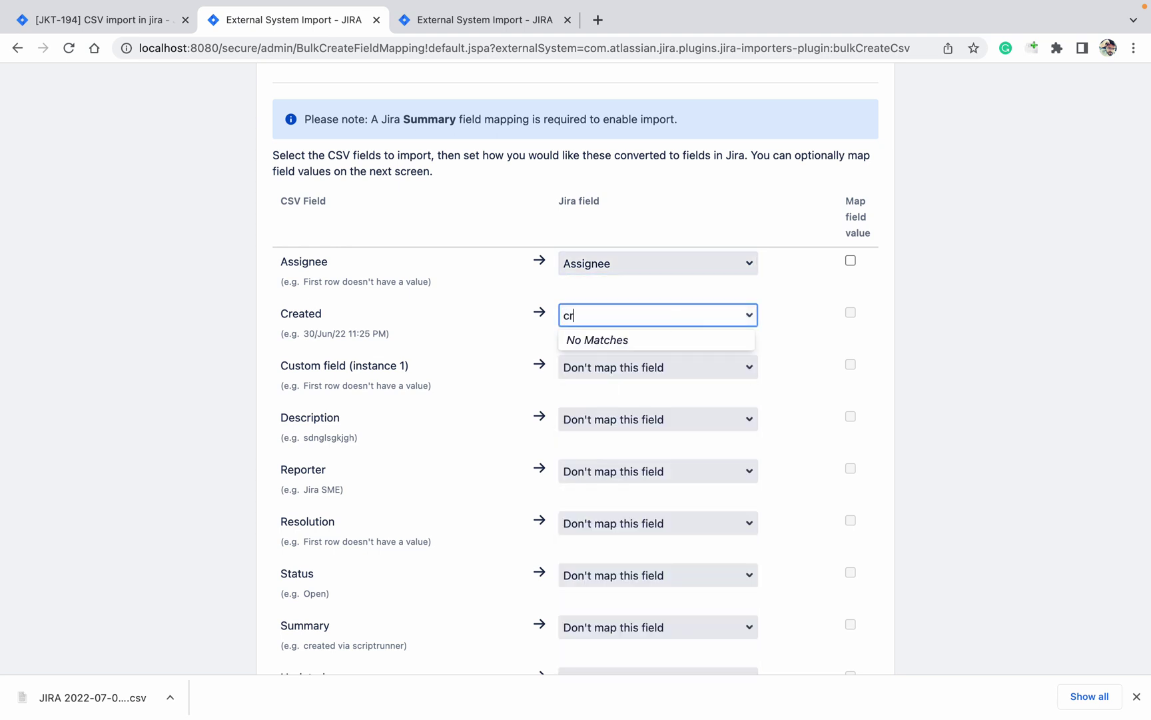
{"action": "type", "text": "e"}
- In the administrator CSV import, map the CSV Assignee field to Assignee and the Created field to Date Created
{"action": "left_click", "coordinate": [489, 19]}
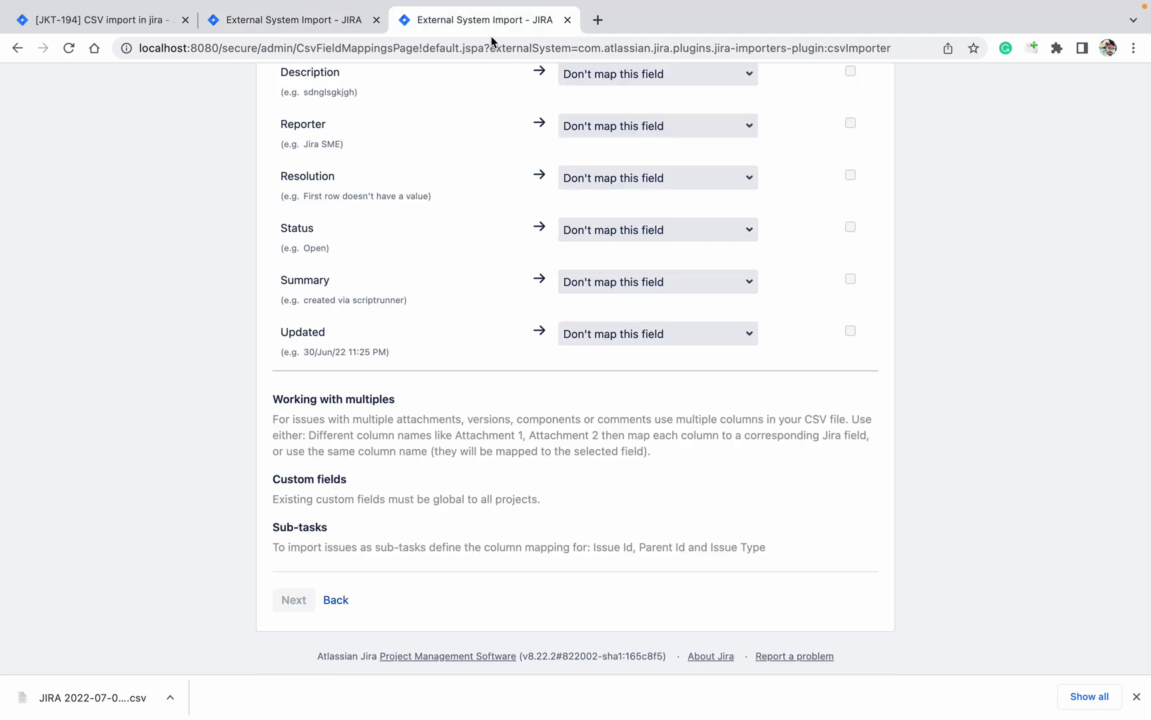
{"action": "scroll", "coordinate": [946, 378], "scroll_direction": "up", "scroll_amount": 2}
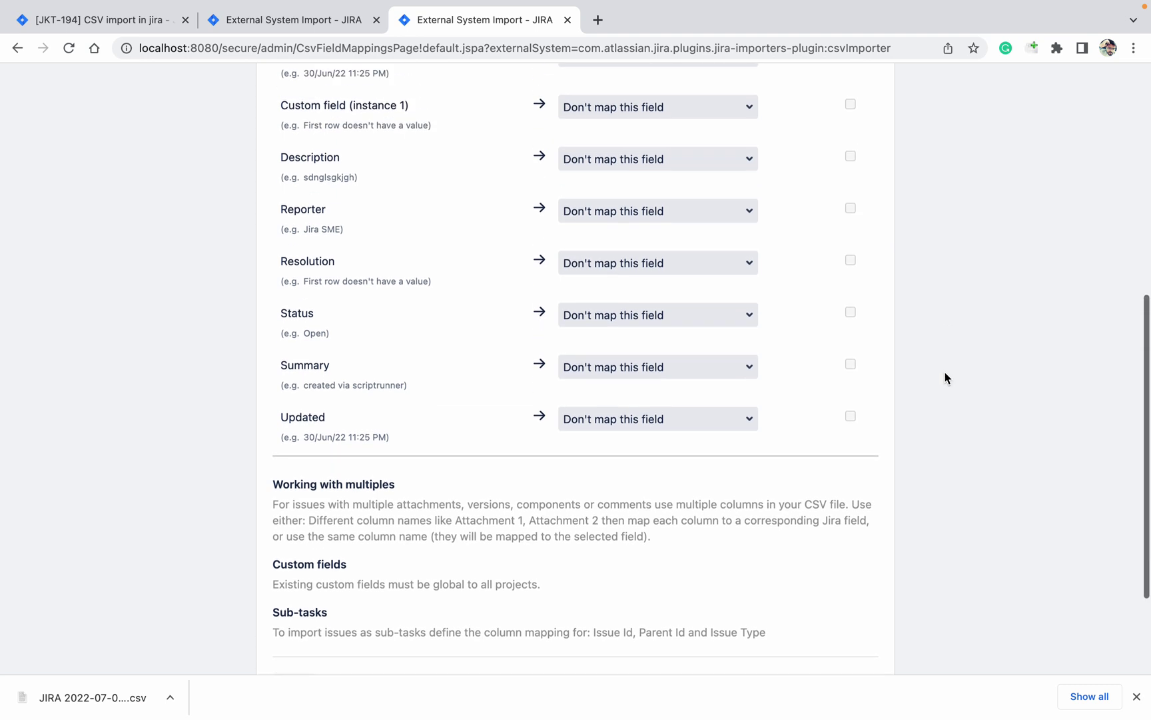
{"action": "scroll", "coordinate": [945, 377], "scroll_direction": "up", "scroll_amount": 6}
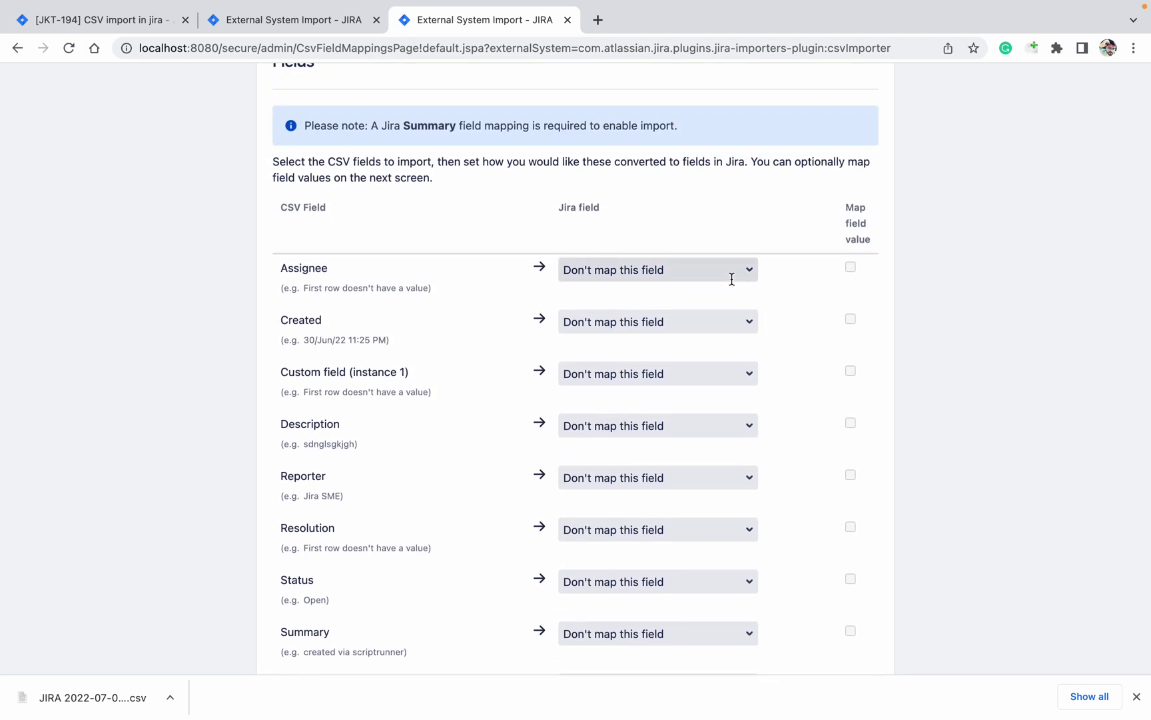
{"action": "left_click", "coordinate": [732, 280]}
{"action": "type", "text": "As"}
{"action": "key", "text": "Return"}
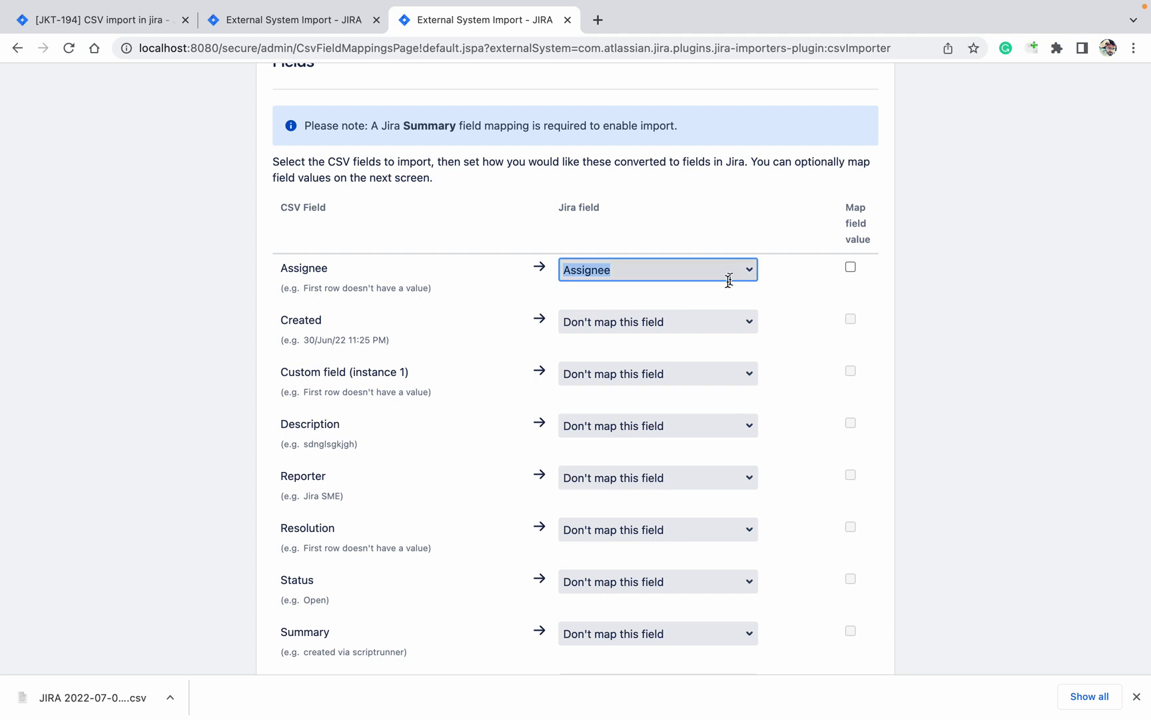
{"action": "left_click", "coordinate": [658, 319]}
{"action": "type", "text": "c"}
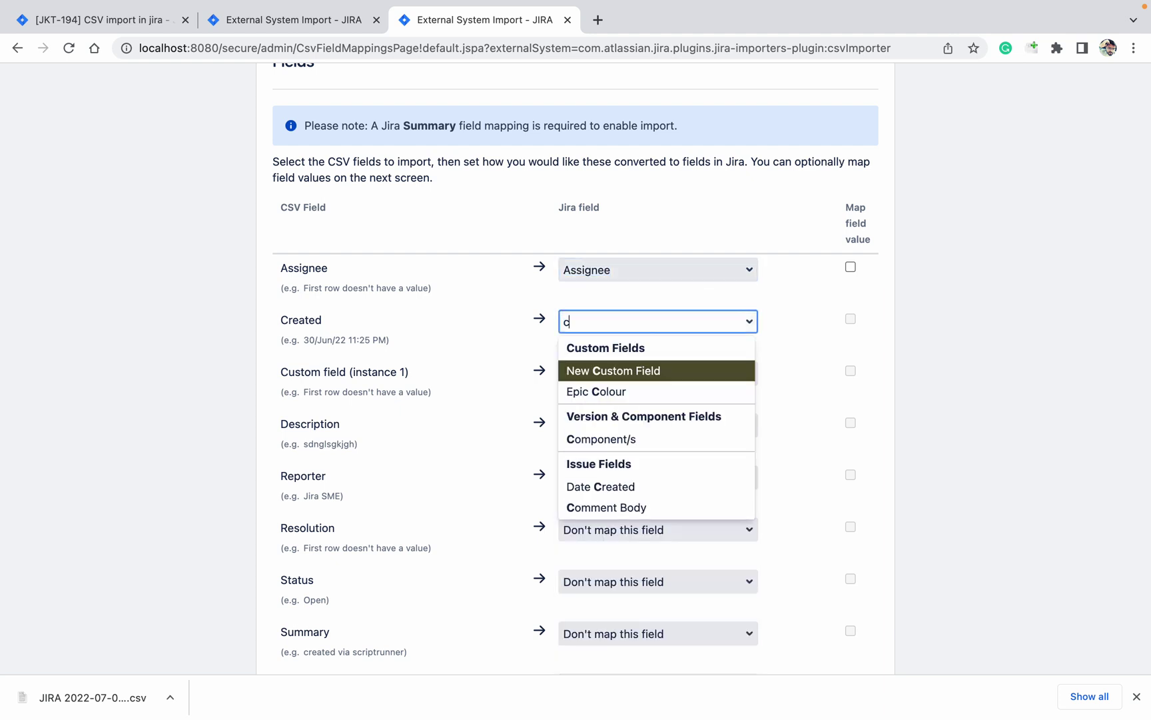
{"action": "left_click", "coordinate": [633, 487]}
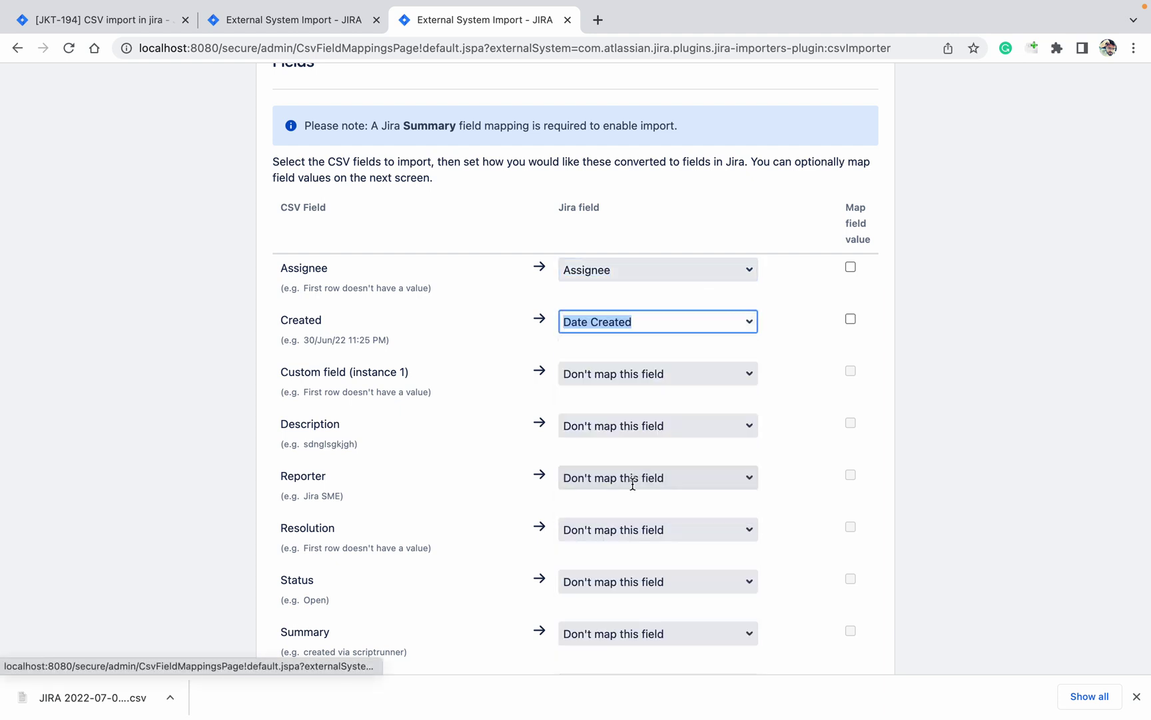
- In the bulk create import, try "date" as the Jira field for Created and compare with the administrator import's mapping
{"action": "left_click", "coordinate": [327, 20]}
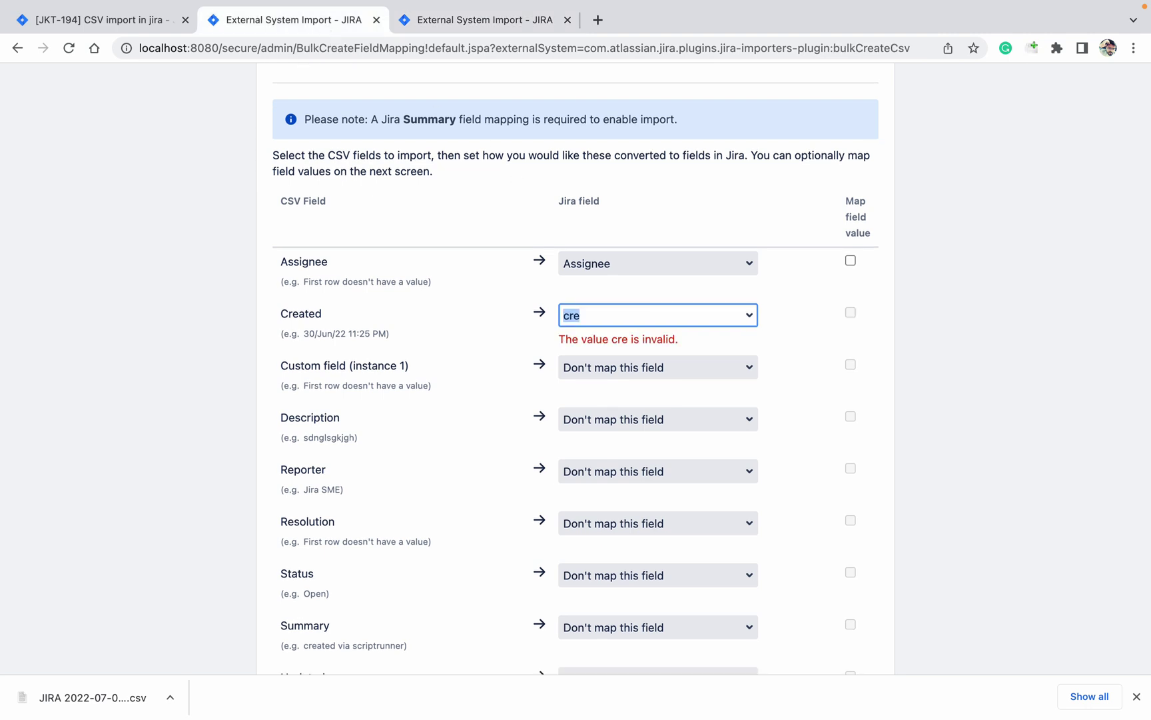
{"action": "type", "text": "te"}
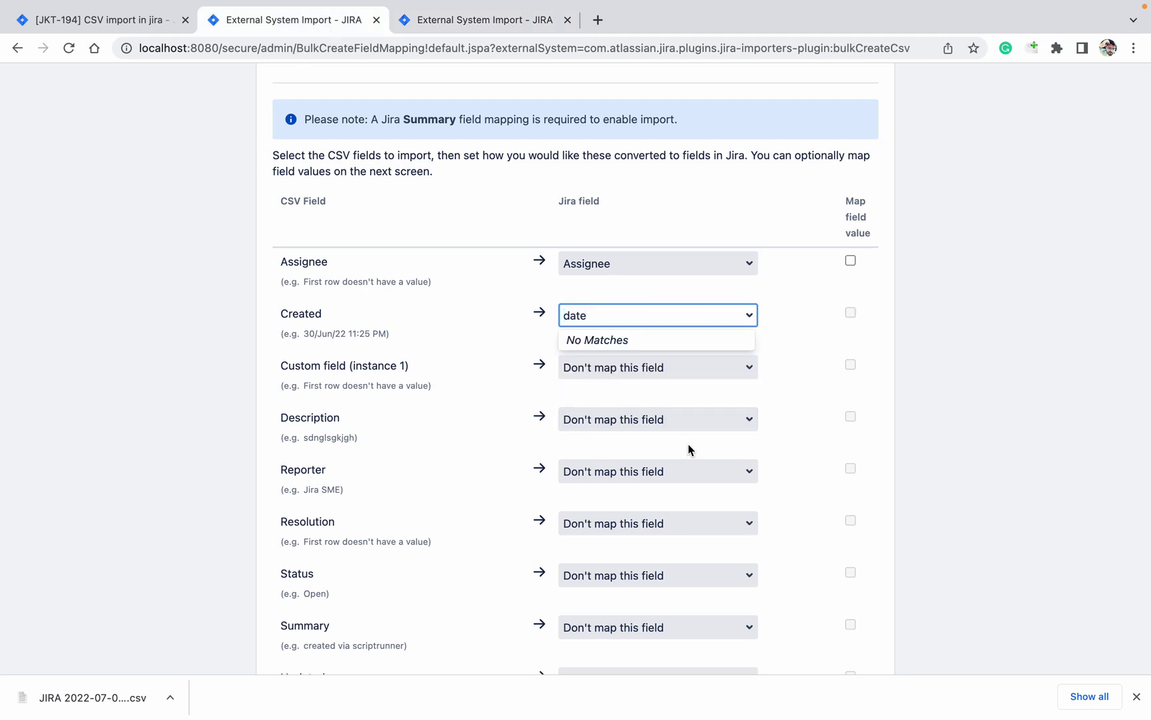
{"action": "left_click", "coordinate": [648, 228]}
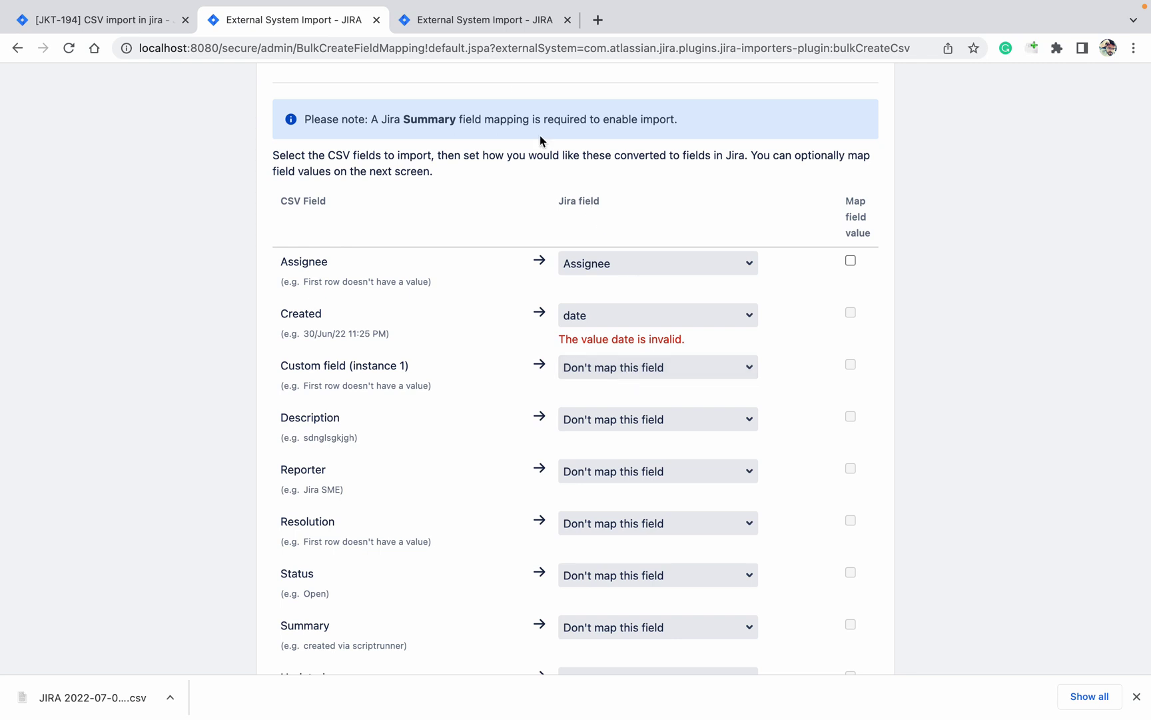
{"action": "left_click", "coordinate": [494, 22]}
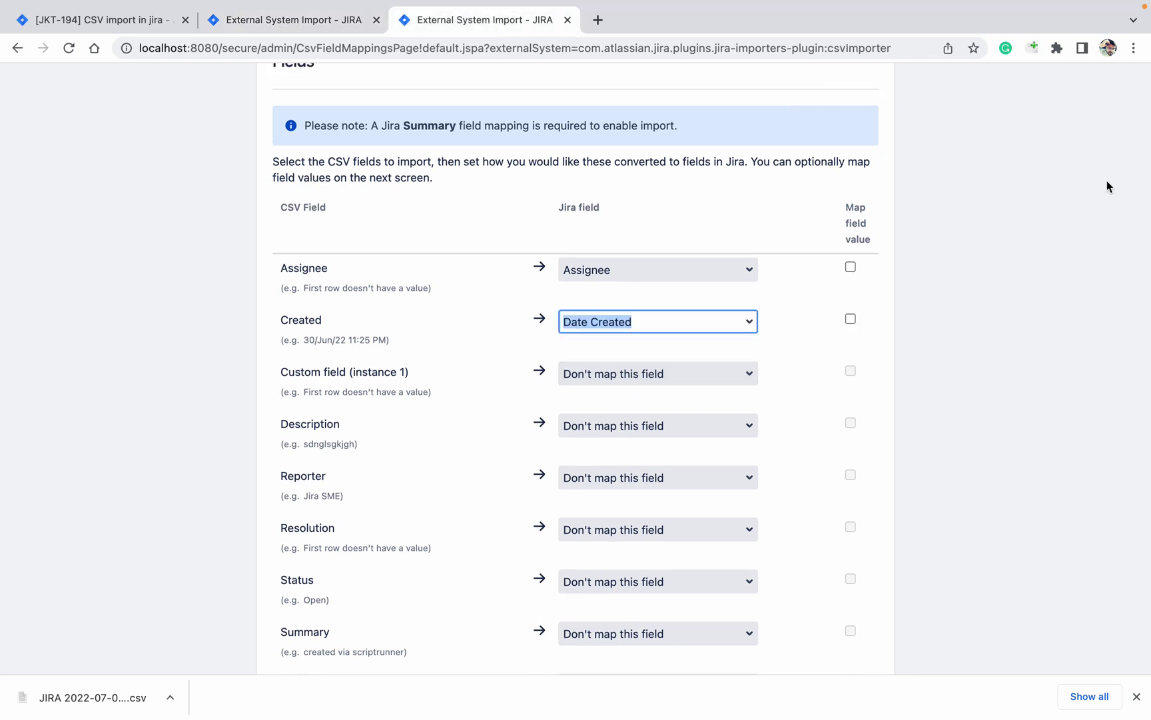
- From the Jira administration project list in a new browser tab, search for "cop" and open Copy of Jira Test's project settings
{"action": "left_click", "coordinate": [157, 26]}
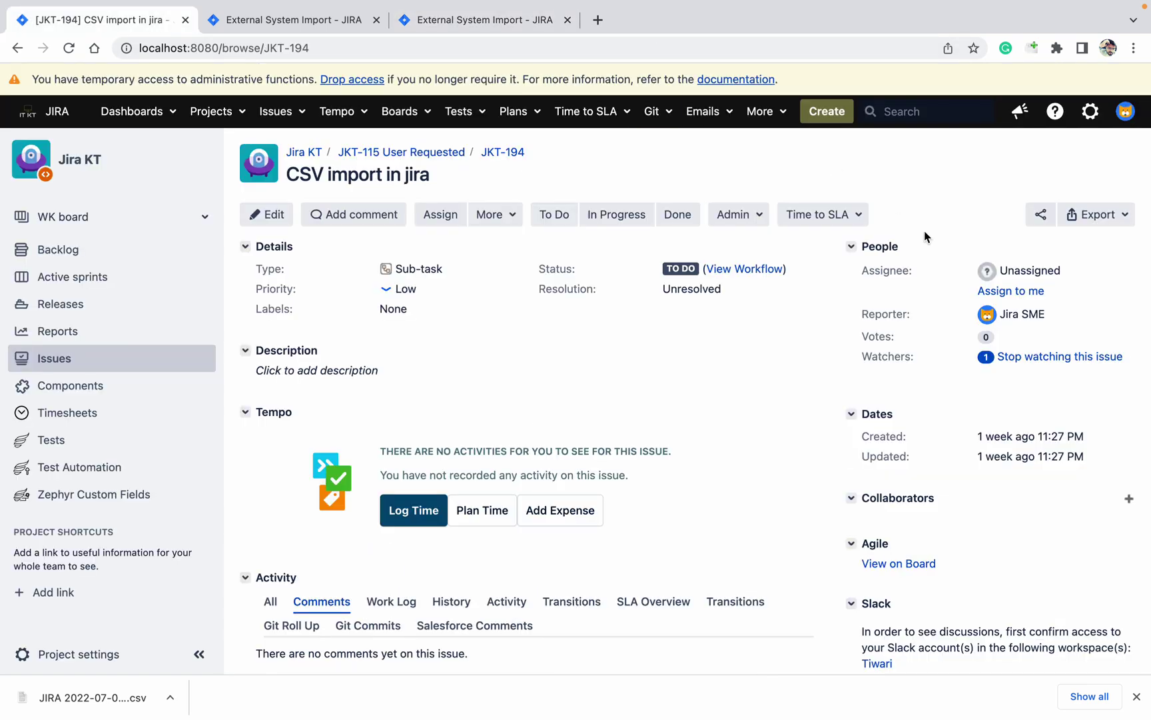
{"action": "left_click", "coordinate": [1090, 111]}
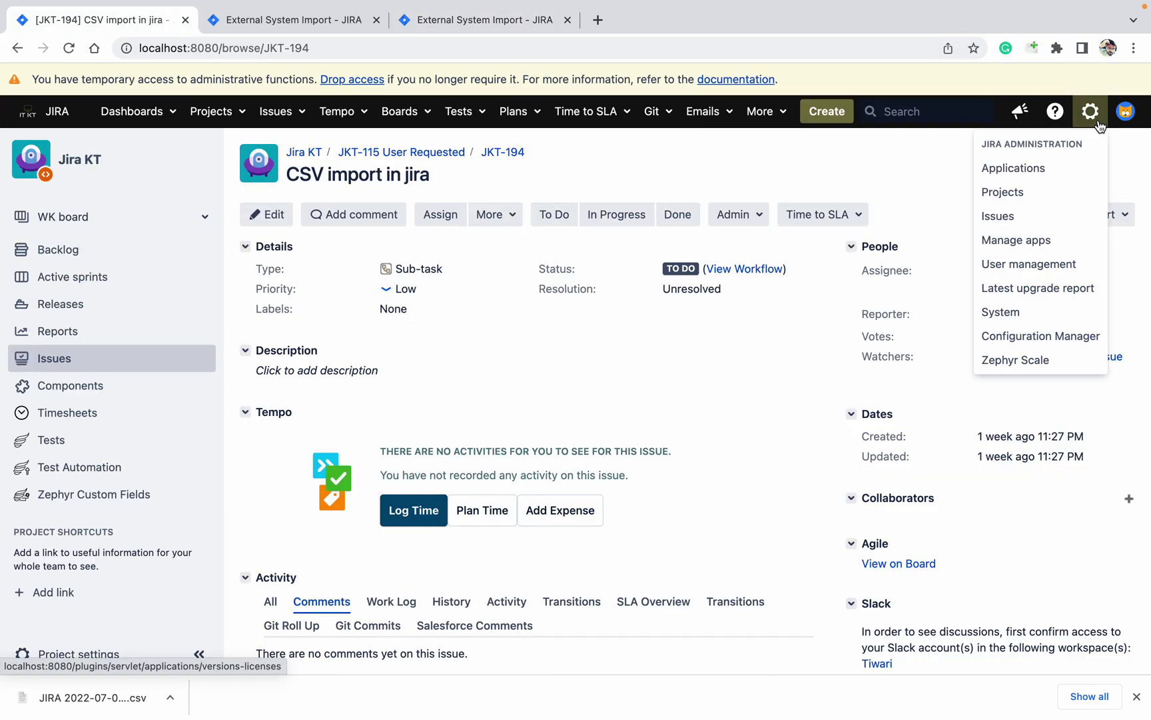
{"action": "left_click", "coordinate": [1054, 193], "text": "super"}
{"action": "left_click", "coordinate": [241, 21]}
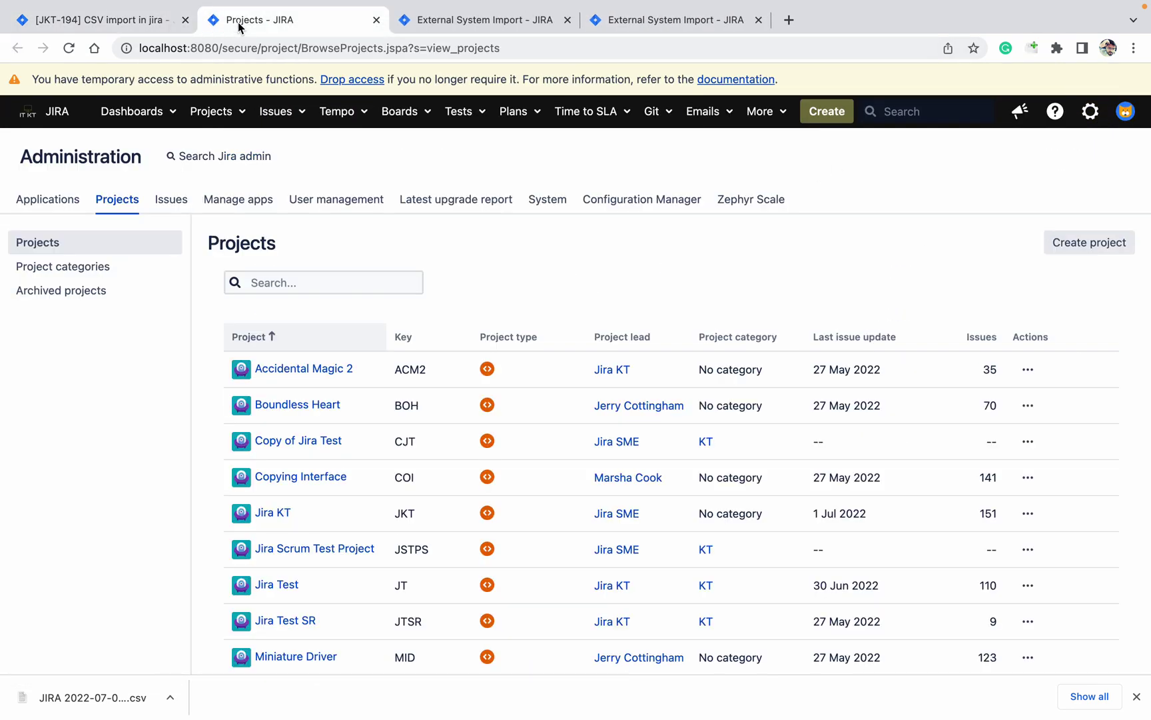
{"action": "left_click", "coordinate": [293, 283]}
{"action": "type", "text": "cop"}
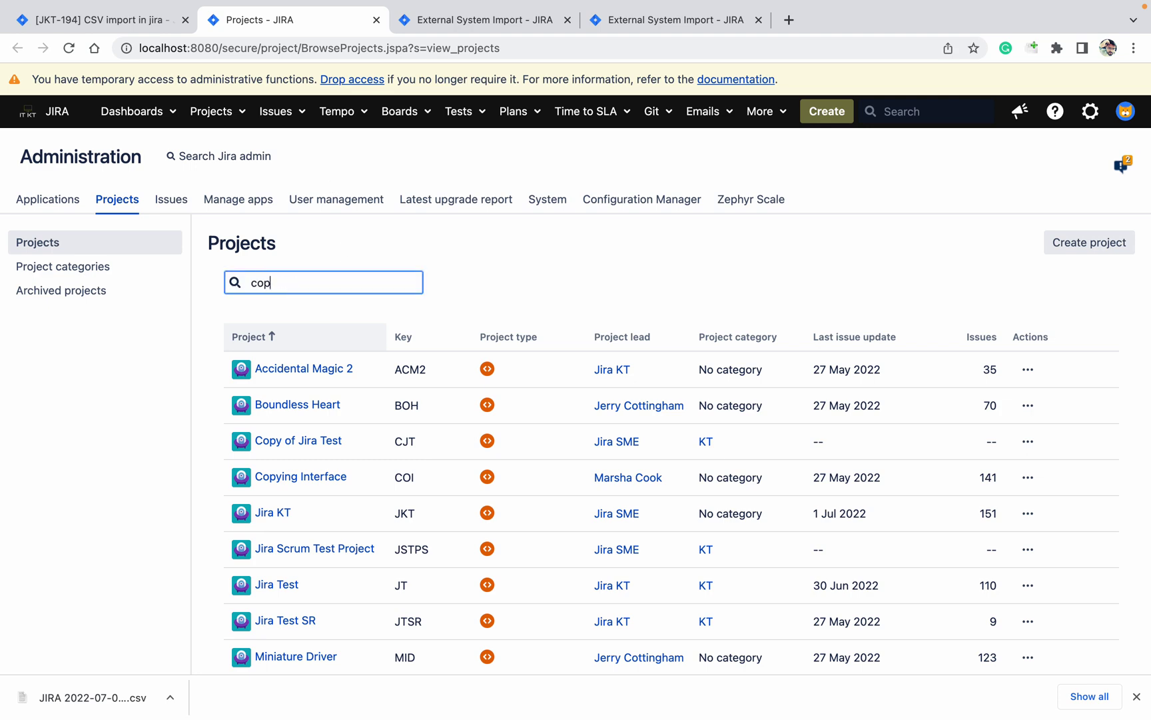
{"action": "left_click", "coordinate": [317, 378]}
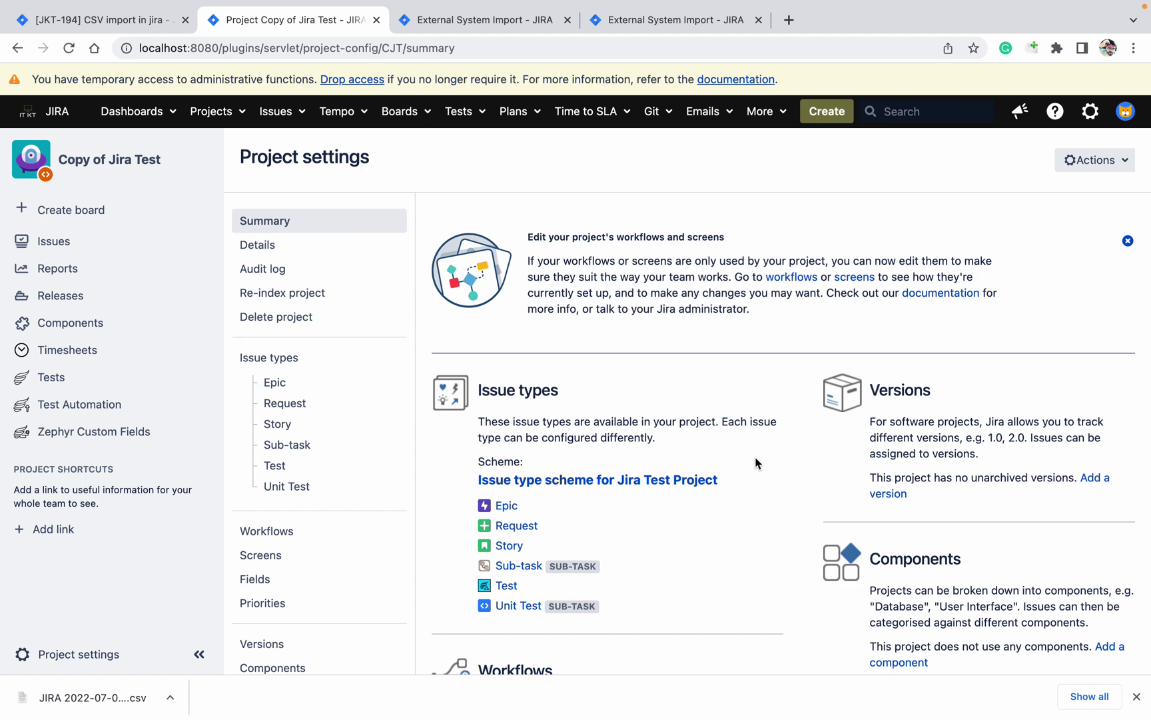
- View the project's issue types and copy the scheme name "Issue type scheme for Jira Test Project"
{"action": "left_click", "coordinate": [675, 481]}
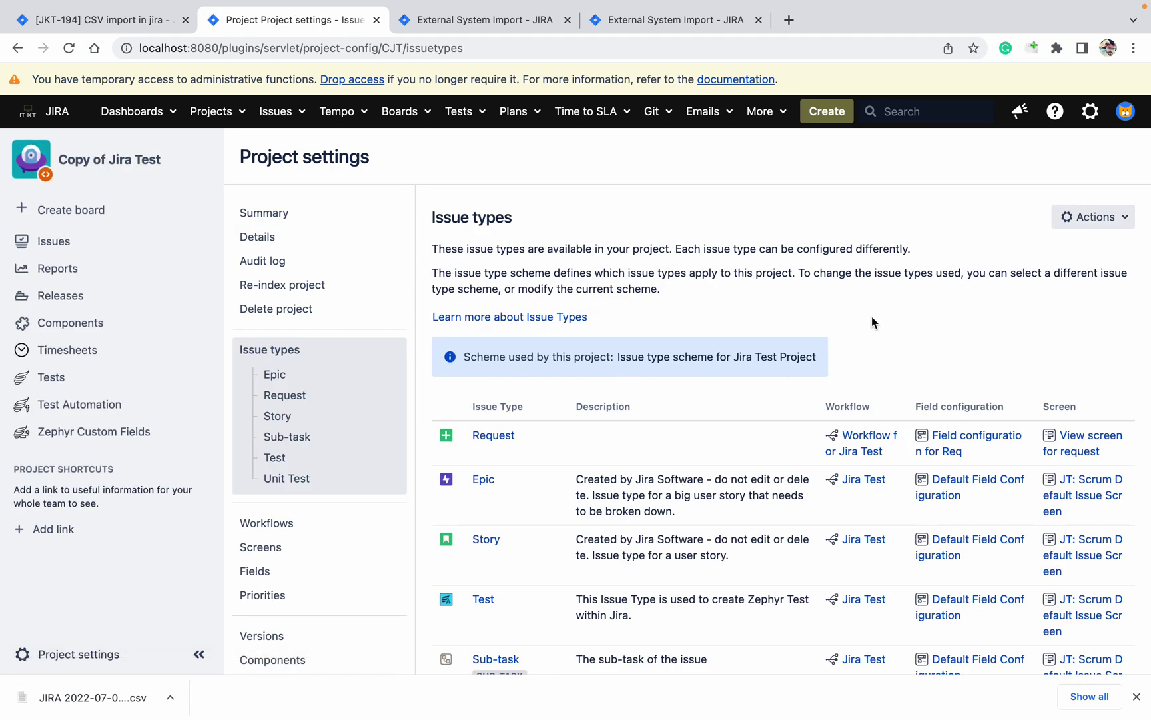
{"action": "scroll", "coordinate": [873, 322], "scroll_direction": "down", "scroll_amount": 5}
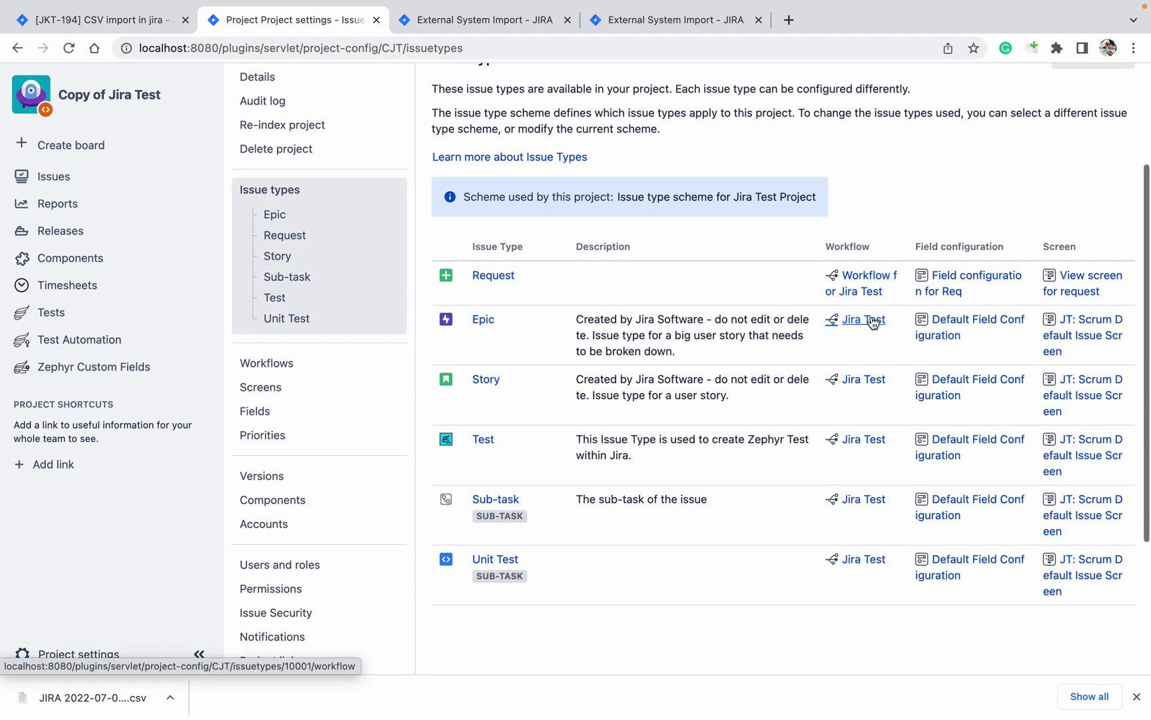
{"action": "scroll", "coordinate": [873, 322], "scroll_direction": "up", "scroll_amount": 3}
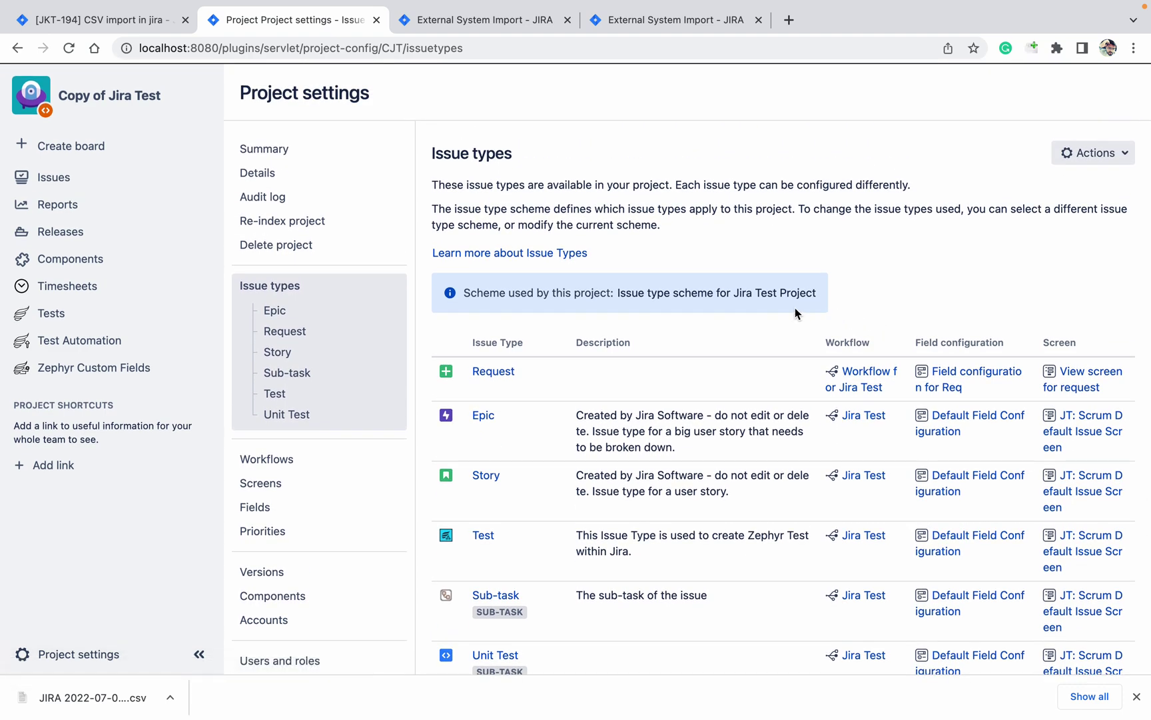
{"action": "left_click_drag", "start_coordinate": [831, 300], "coordinate": [612, 298]}
{"action": "key", "text": "super+c"}
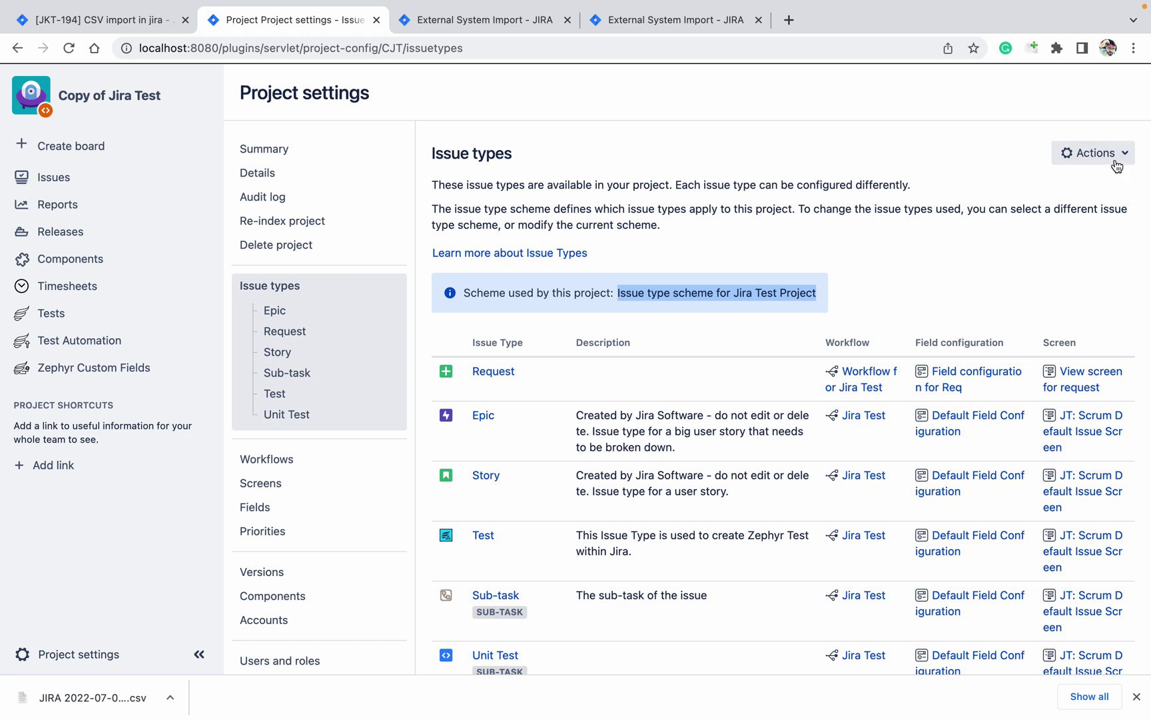
- In Jira administration's issue type schemes, find the scheme by its copied name and open it for editing in a separate browser tab
{"action": "left_click", "coordinate": [1071, 110]}
{"action": "scroll", "coordinate": [1071, 111], "scroll_direction": "up", "scroll_amount": 2}
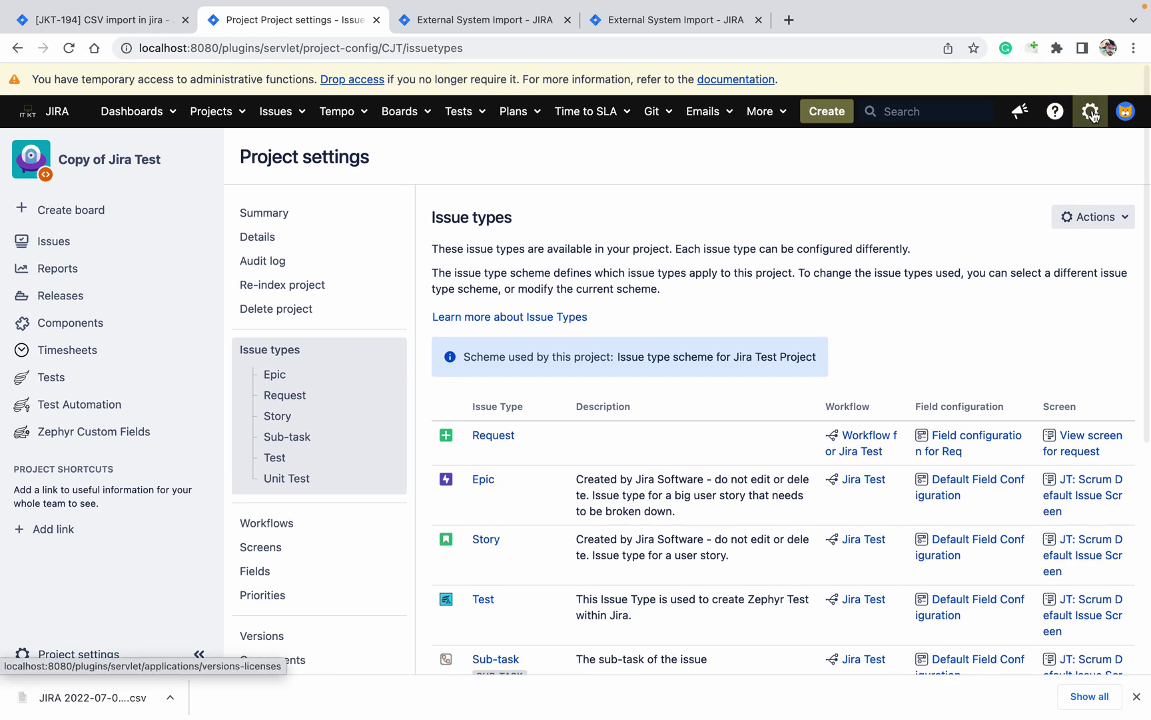
{"action": "left_click", "coordinate": [1090, 111]}
{"action": "left_click", "coordinate": [1032, 215], "text": "super"}
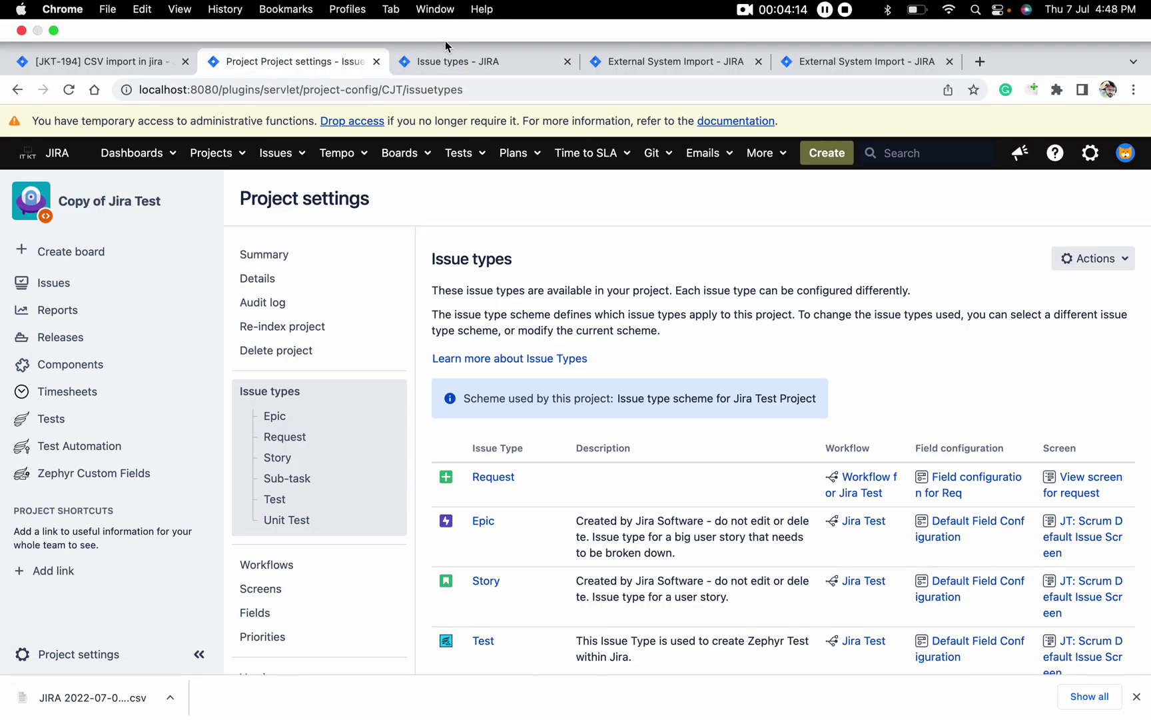
{"action": "left_click", "coordinate": [445, 60]}
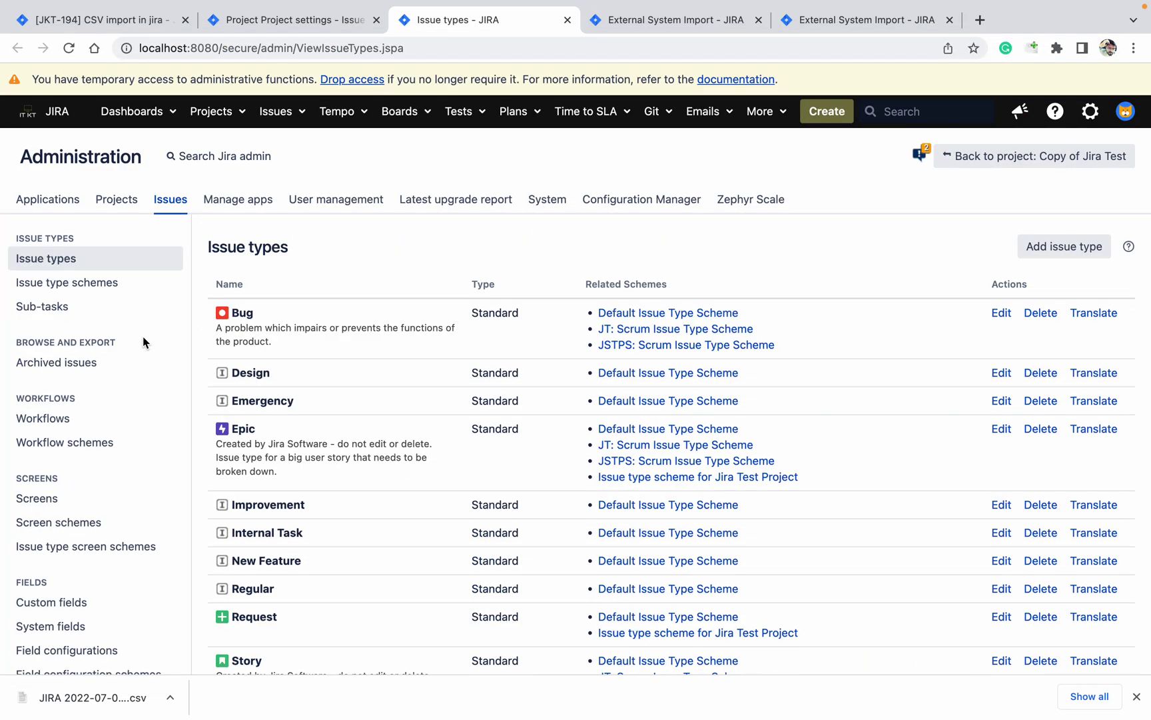
{"action": "left_click", "coordinate": [70, 285]}
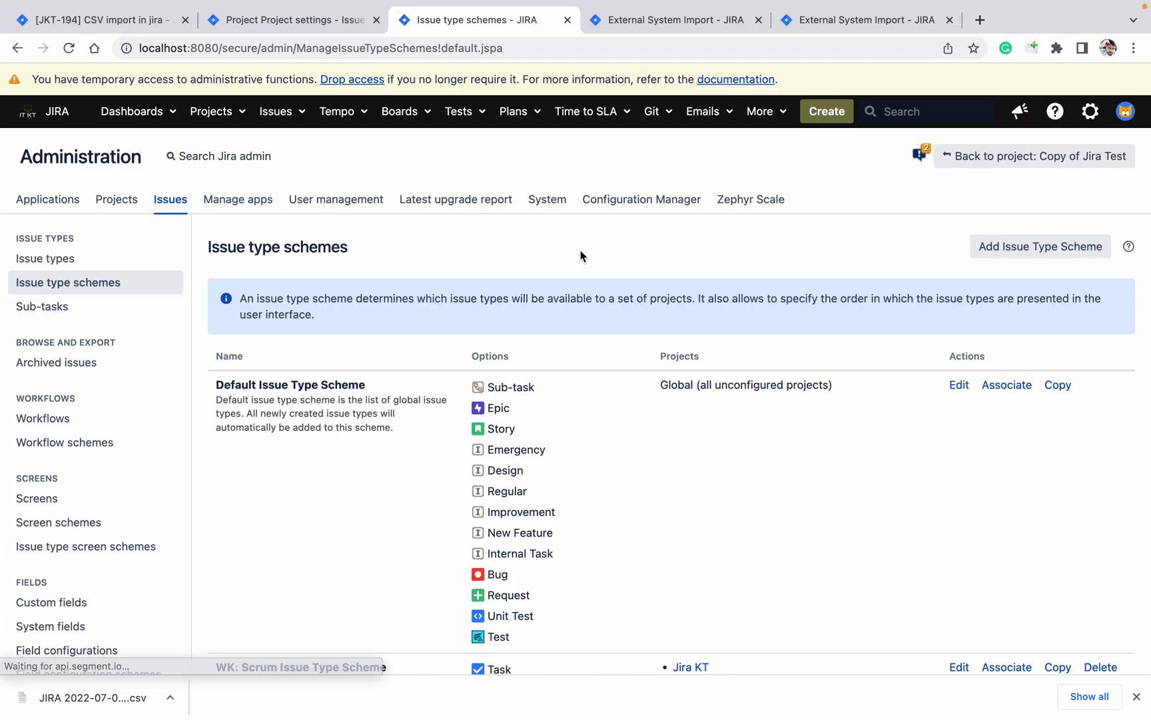
{"action": "key", "text": "super+f"}
{"action": "key", "text": "super+v"}
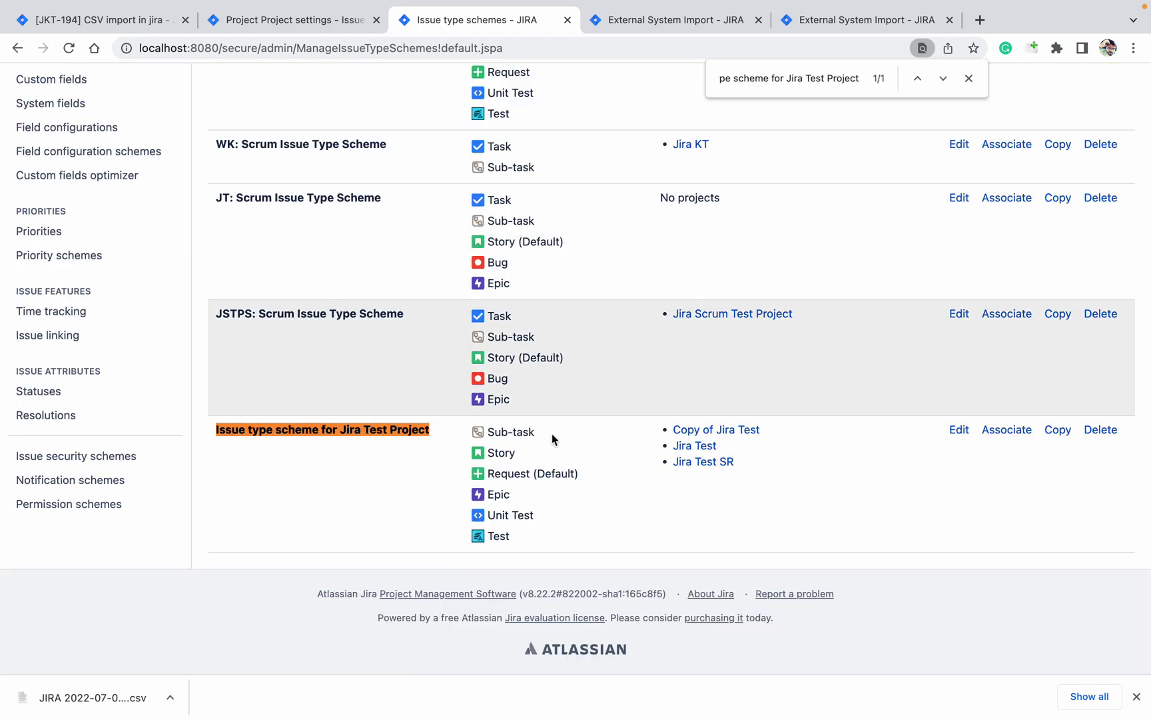
{"action": "left_click", "coordinate": [961, 432]}
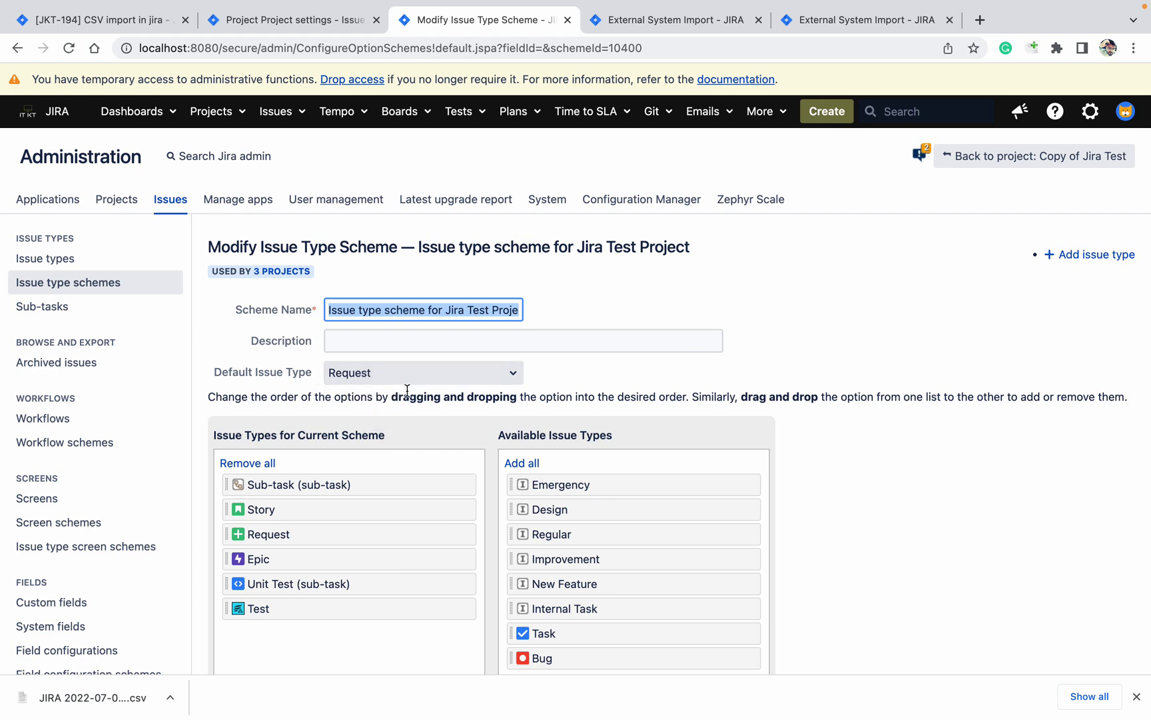
- Review the bulk create import's field mapping, and in the administrator import enable field value mapping for Assignee
{"action": "left_click", "coordinate": [325, 30]}
{"action": "left_click", "coordinate": [666, 28]}
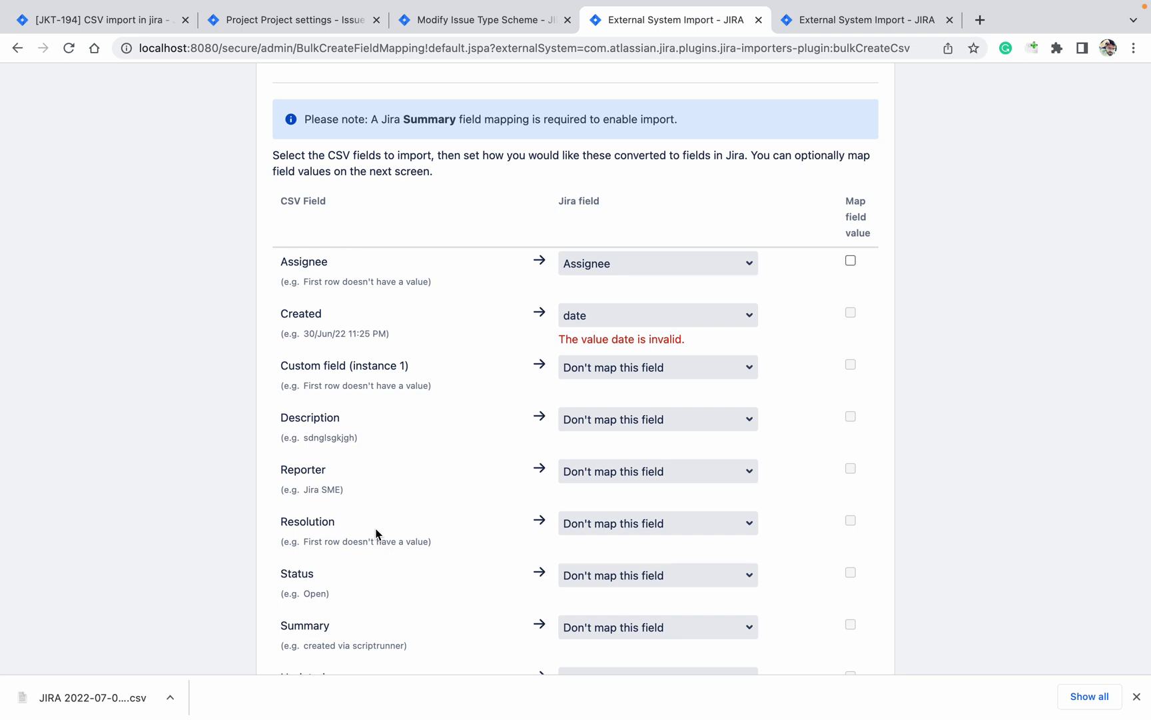
{"action": "scroll", "coordinate": [186, 577], "scroll_direction": "up", "scroll_amount": 1}
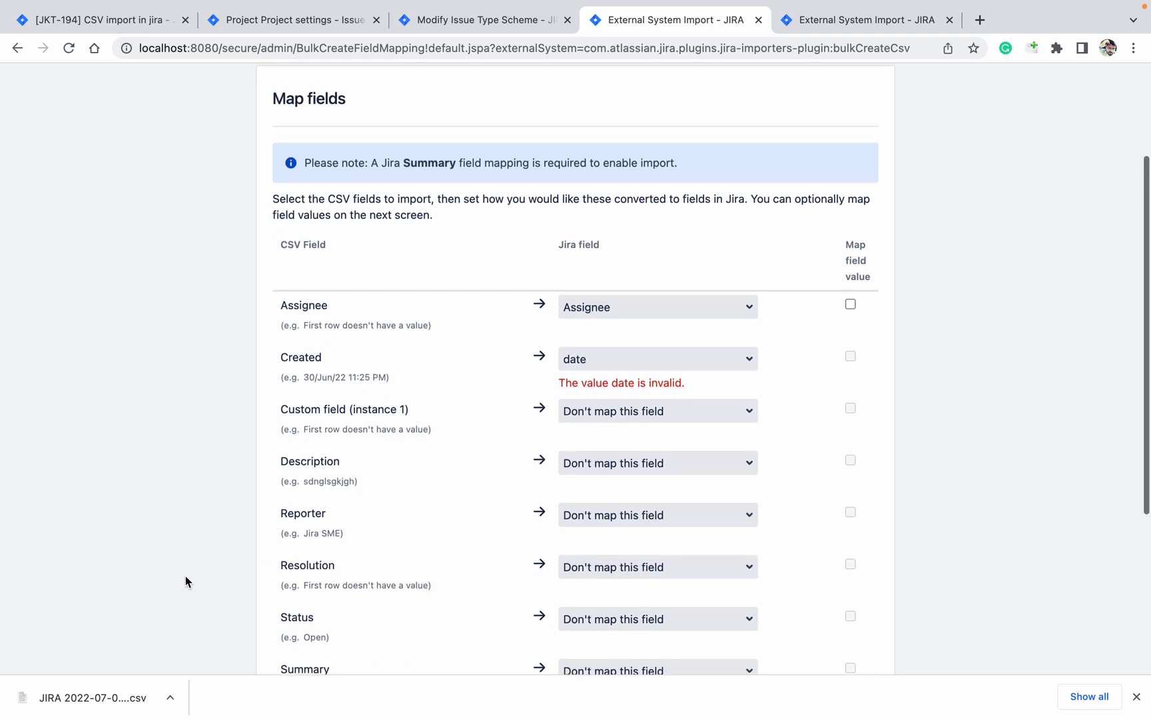
{"action": "scroll", "coordinate": [185, 577], "scroll_direction": "down", "scroll_amount": 3}
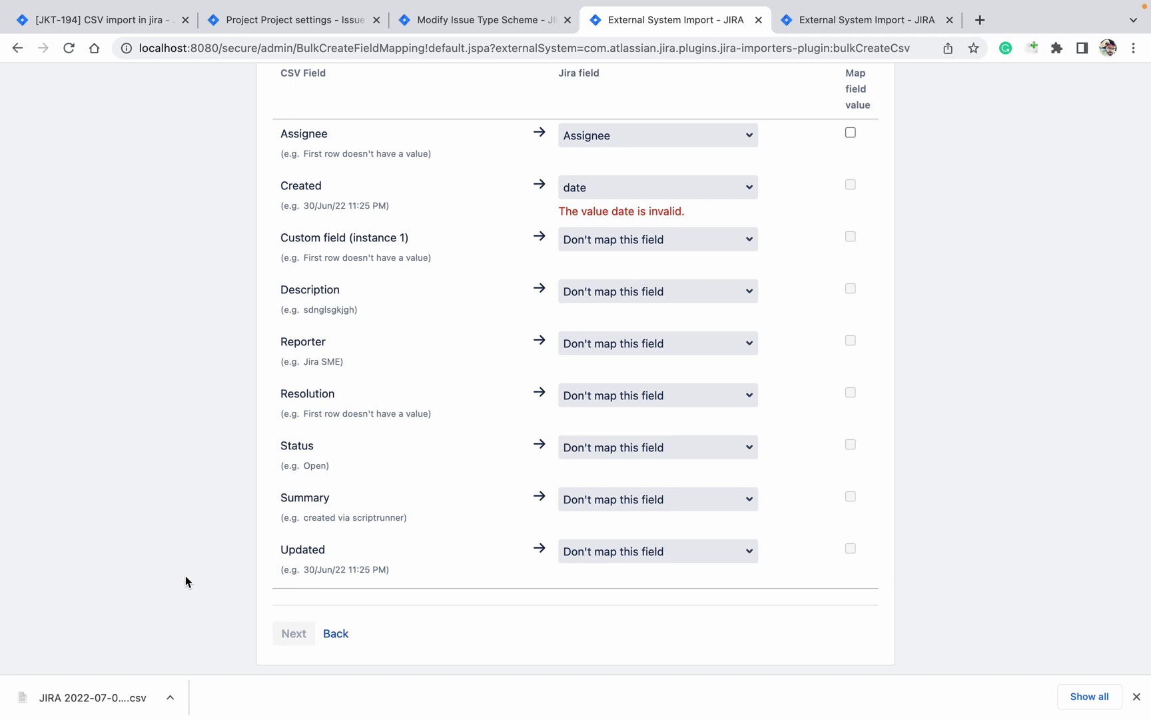
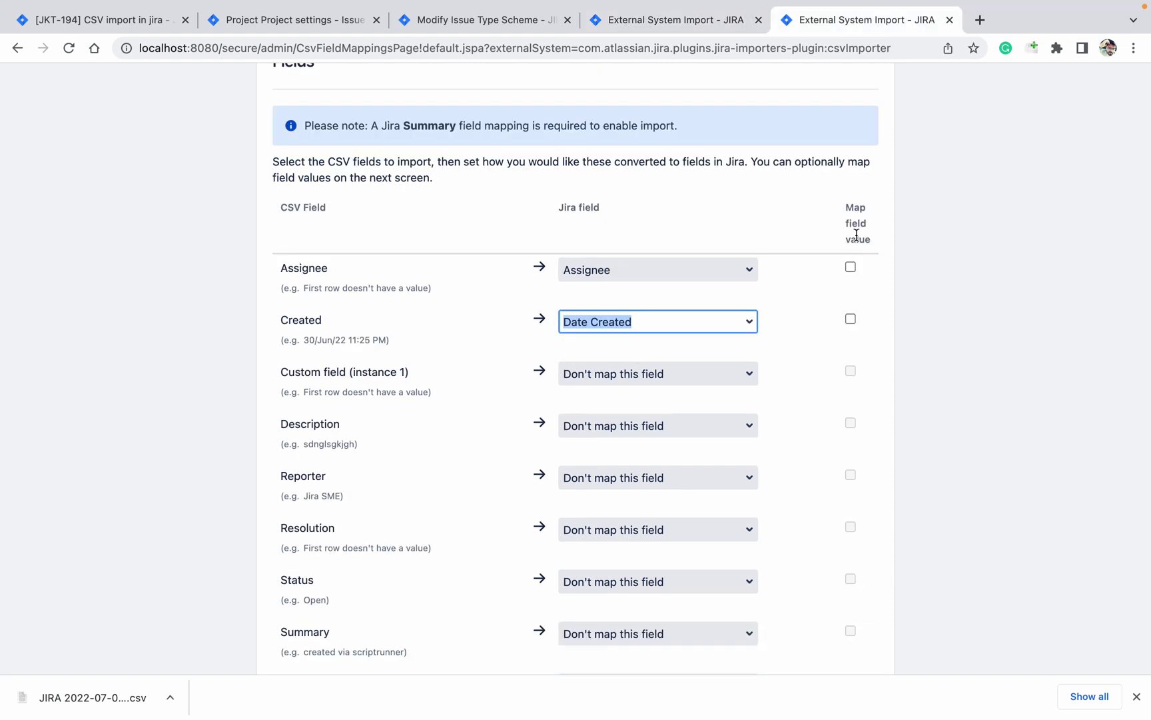
{"action": "left_click", "coordinate": [850, 268]}
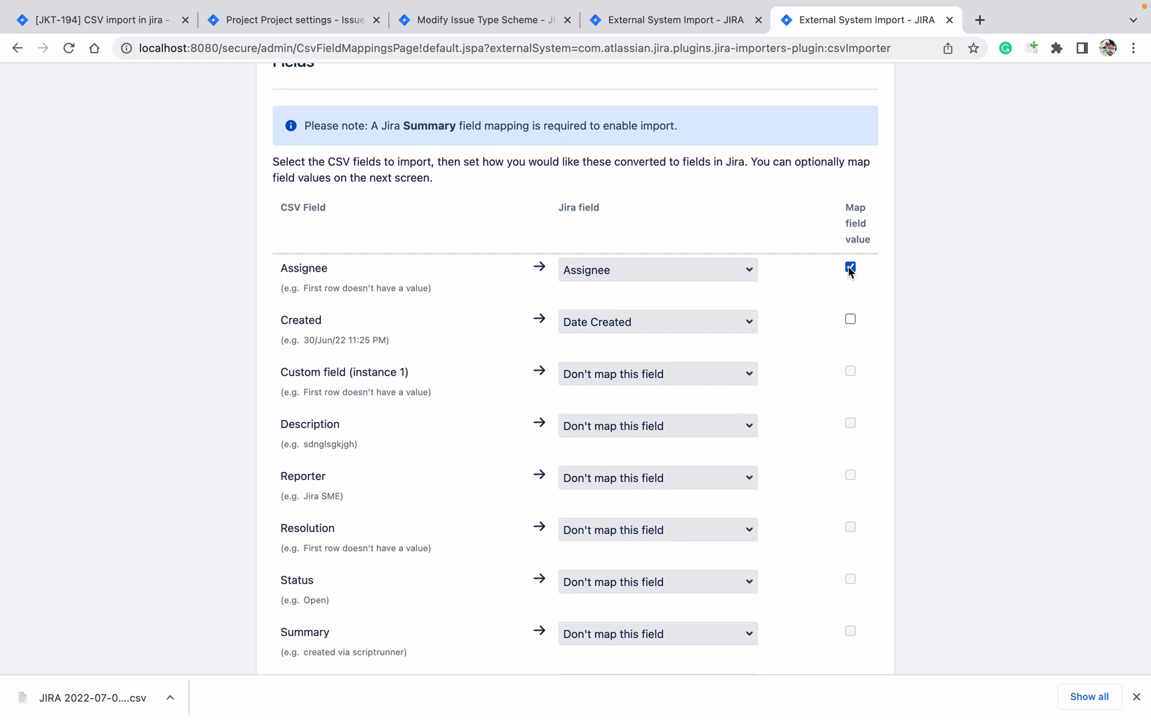
- Turn off field value mapping for Assignee and look up "ins" among the Jira fields for Custom field (instance 1)
{"action": "left_click", "coordinate": [850, 268]}
{"action": "scroll", "coordinate": [953, 310], "scroll_direction": "down", "scroll_amount": 2}
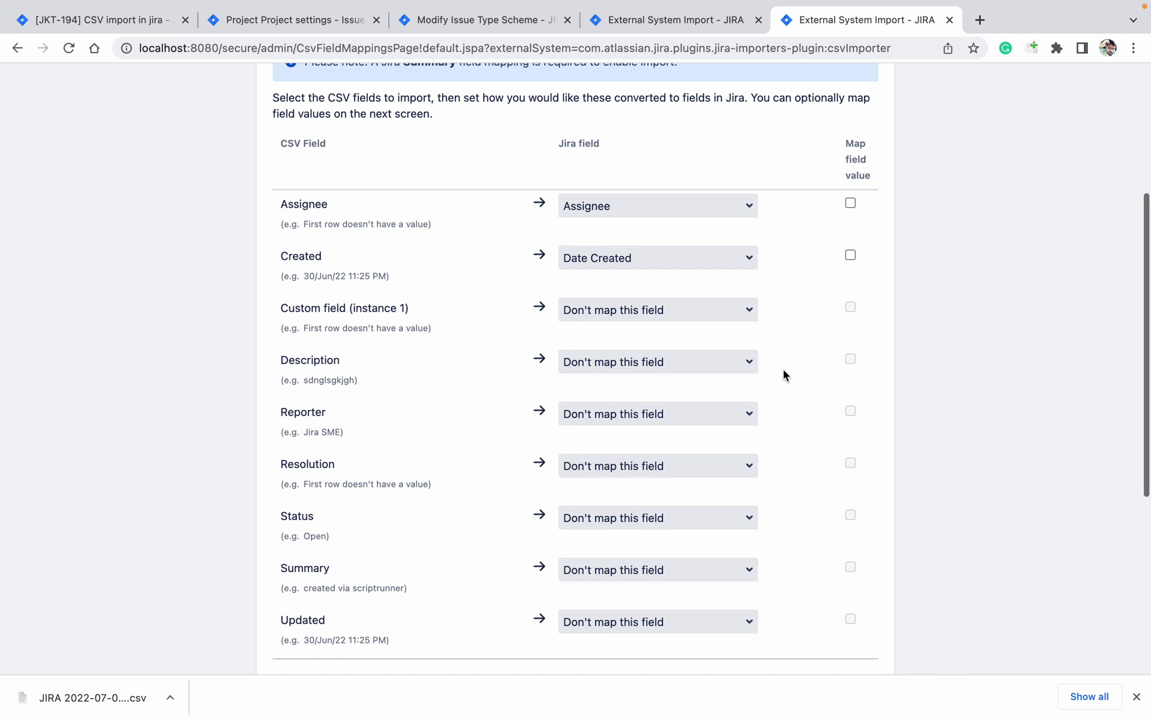
{"action": "left_click", "coordinate": [612, 307]}
{"action": "type", "text": "ins"}
{"action": "key", "text": "BackSpace"}
{"action": "key", "text": "BackSpace"}
{"action": "key", "text": "BackSpace"}
- Map the CSV Description field to Description and set Custom field (instance 1) to Don't map this field
{"action": "left_click", "coordinate": [673, 365]}
{"action": "type", "text": "de"}
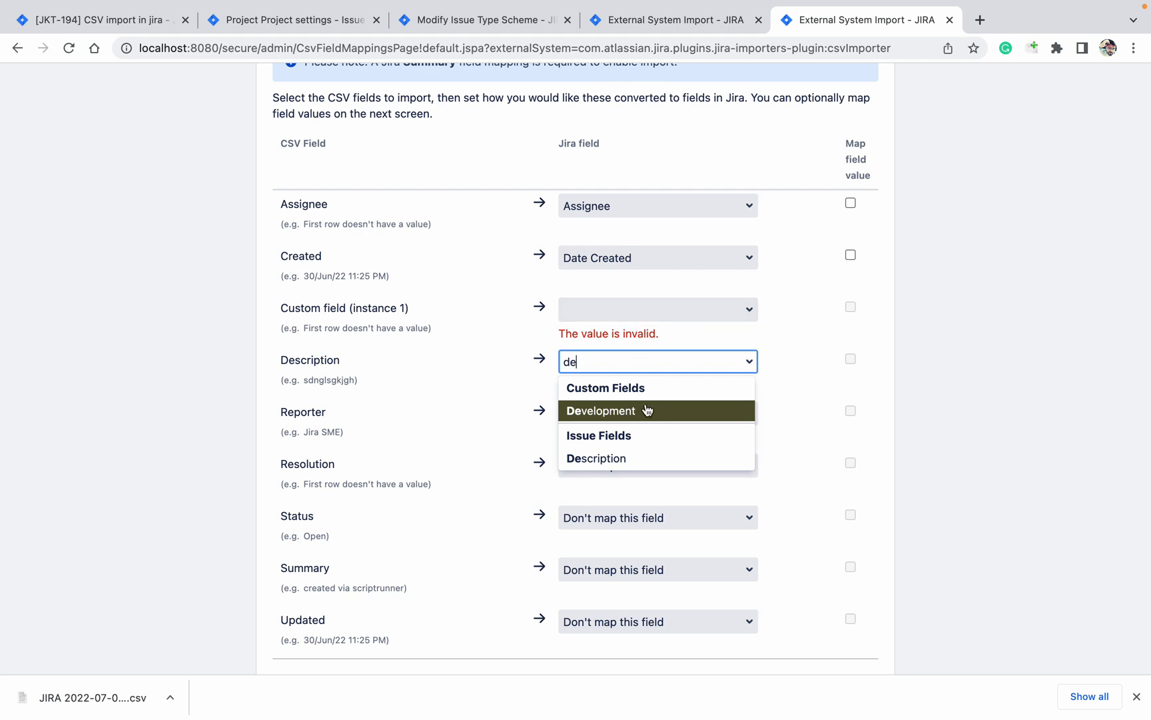
{"action": "left_click", "coordinate": [623, 458]}
{"action": "left_click", "coordinate": [586, 312]}
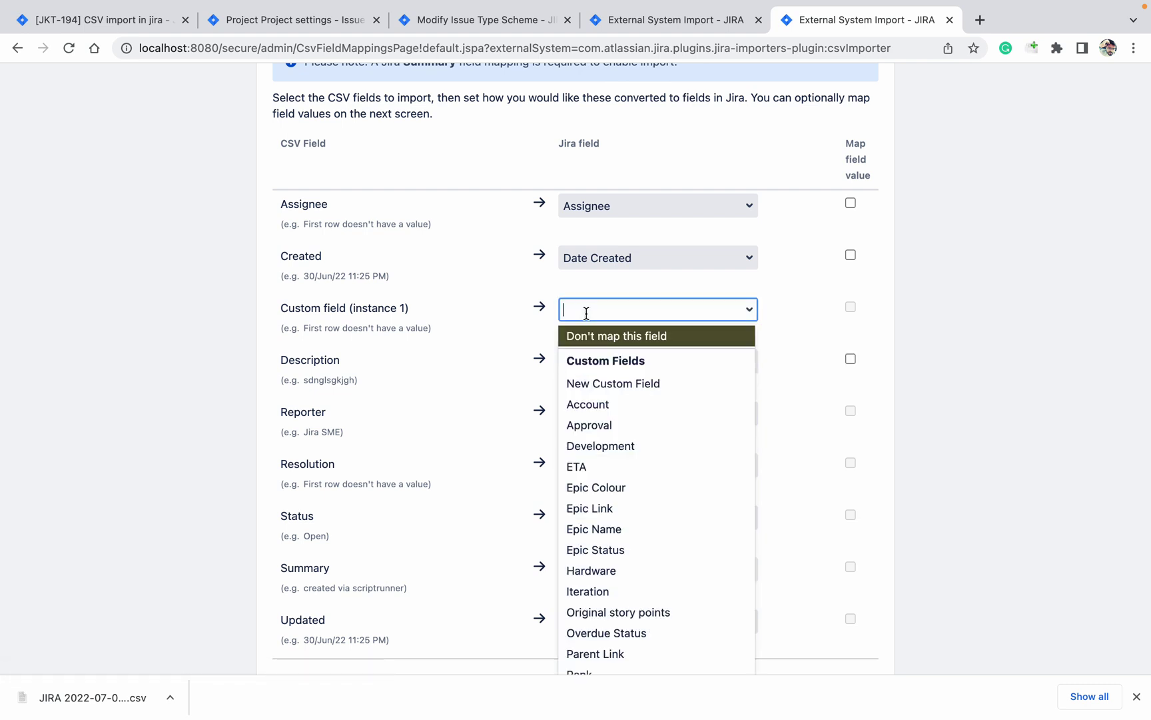
{"action": "left_click", "coordinate": [603, 336]}
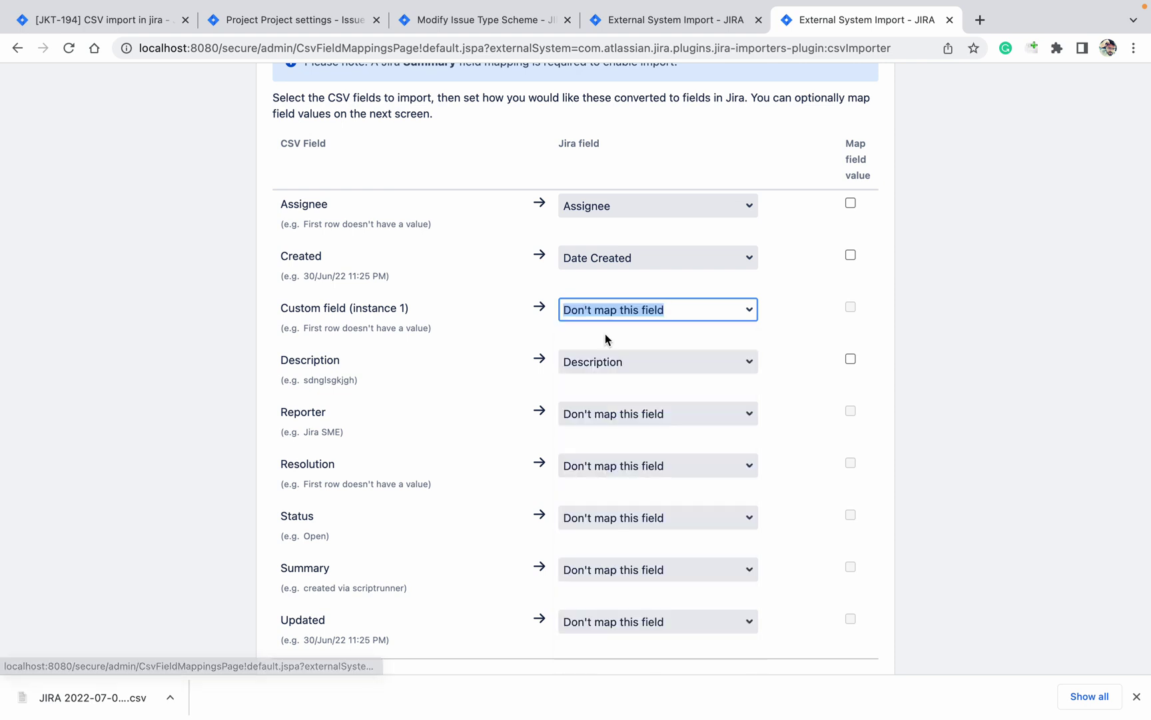
- Map the CSV Reporter field to Reporter and the Resolution field to Resolution
{"action": "left_click", "coordinate": [620, 404]}
{"action": "type", "text": "re"}
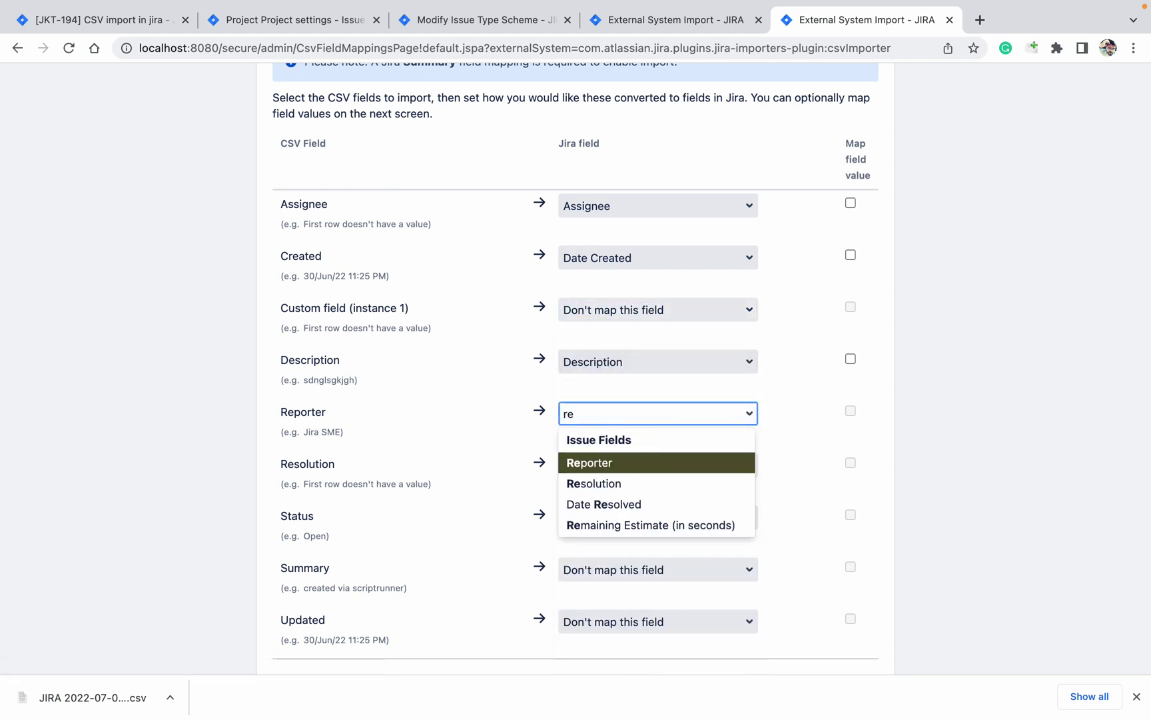
{"action": "key", "text": "Return"}
{"action": "left_click", "coordinate": [684, 470]}
{"action": "type", "text": "re"}
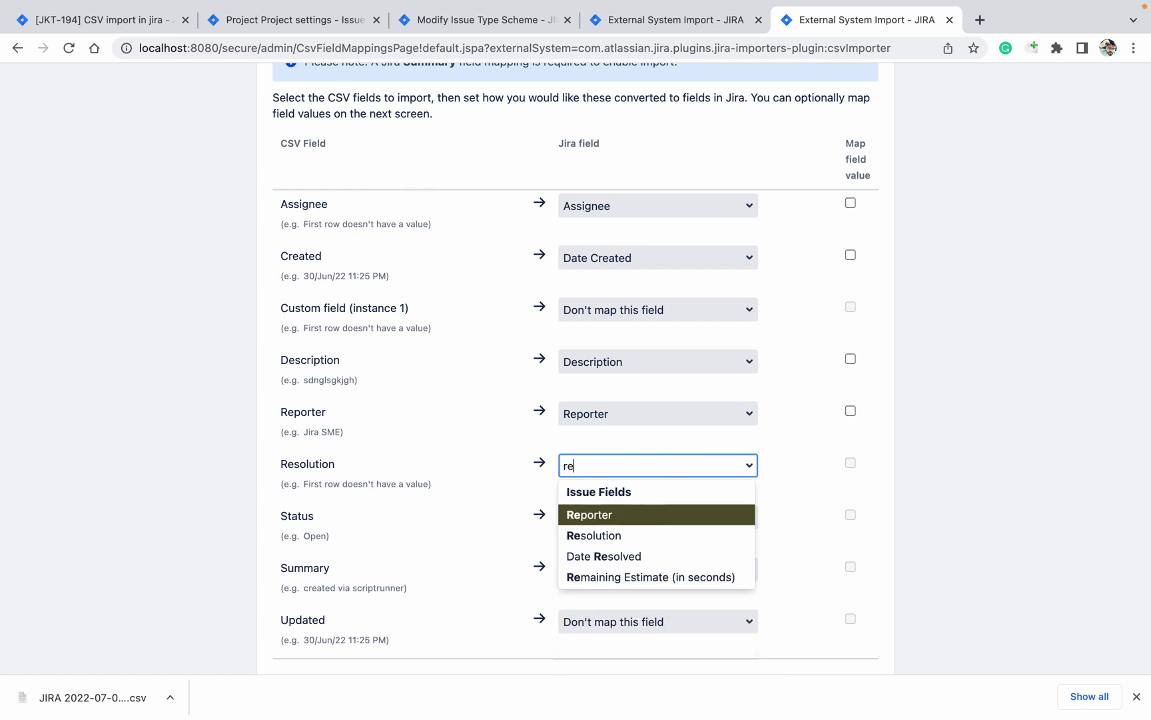
{"action": "key", "text": "Down"}
{"action": "key", "text": "Return"}
- Map the CSV Status field to the Status issue field and the Summary field to Summary
{"action": "left_click", "coordinate": [725, 519]}
{"action": "type", "text": "st"}
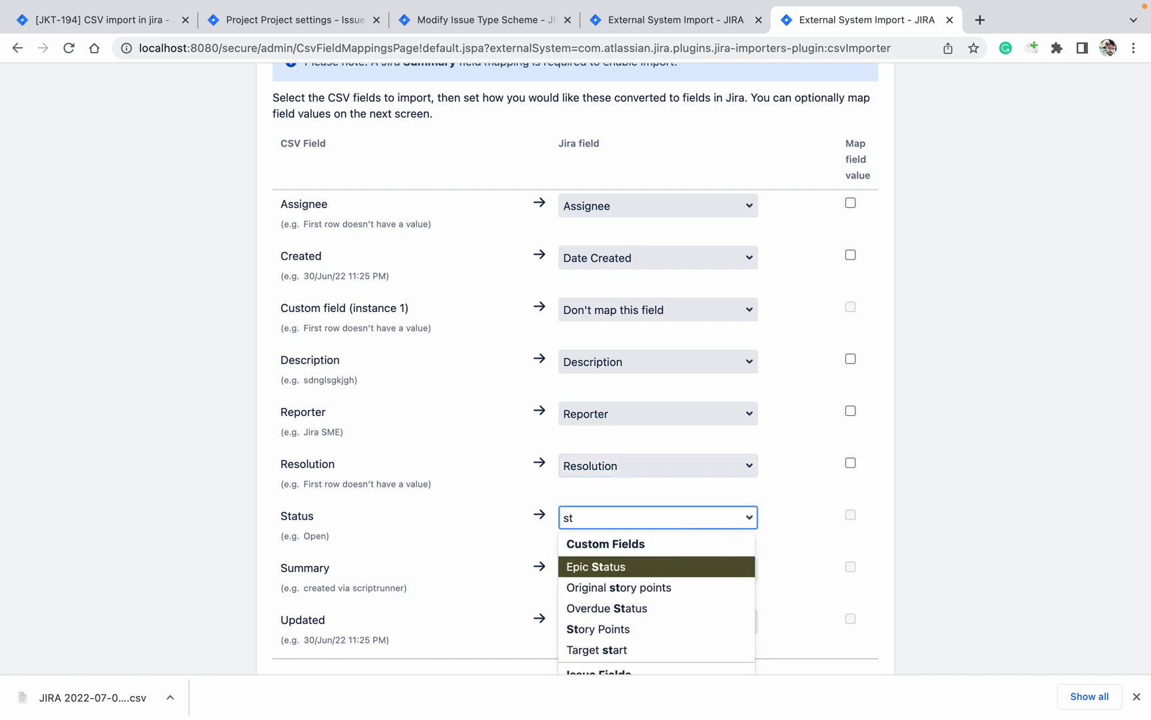
{"action": "type", "text": "a"}
{"action": "key", "text": "Down"}
{"action": "key", "text": "Down"}
{"action": "key", "text": "Down"}
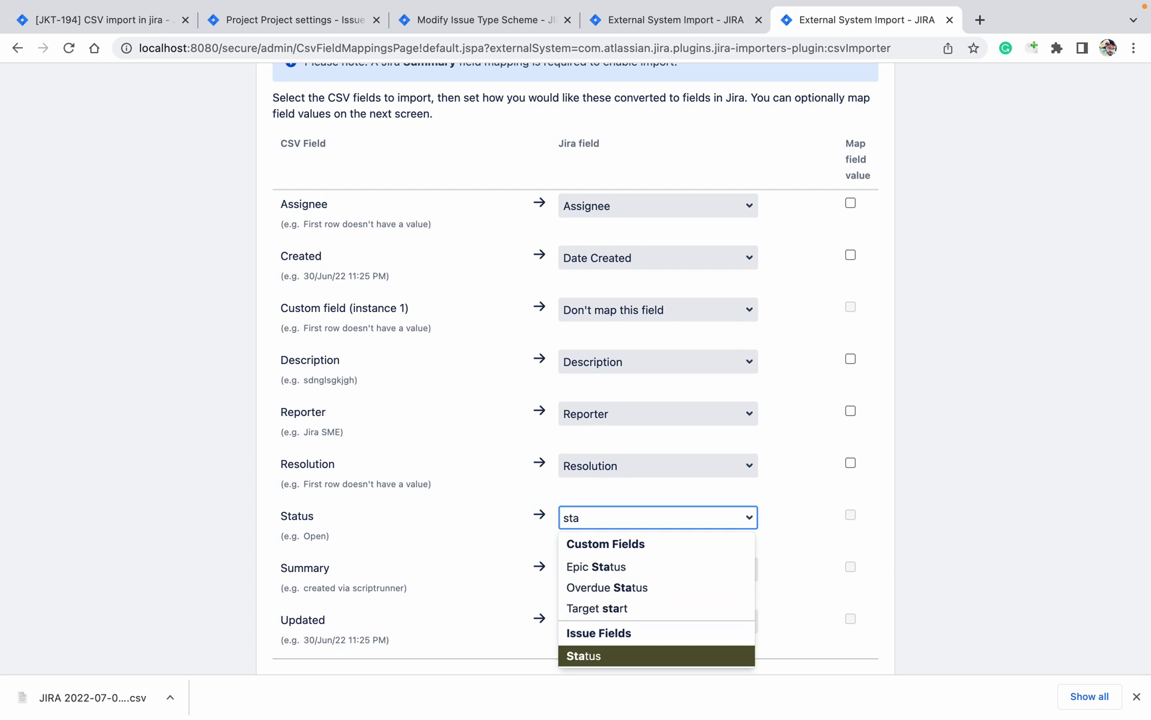
{"action": "key", "text": "Return"}
{"action": "left_click", "coordinate": [663, 576]}
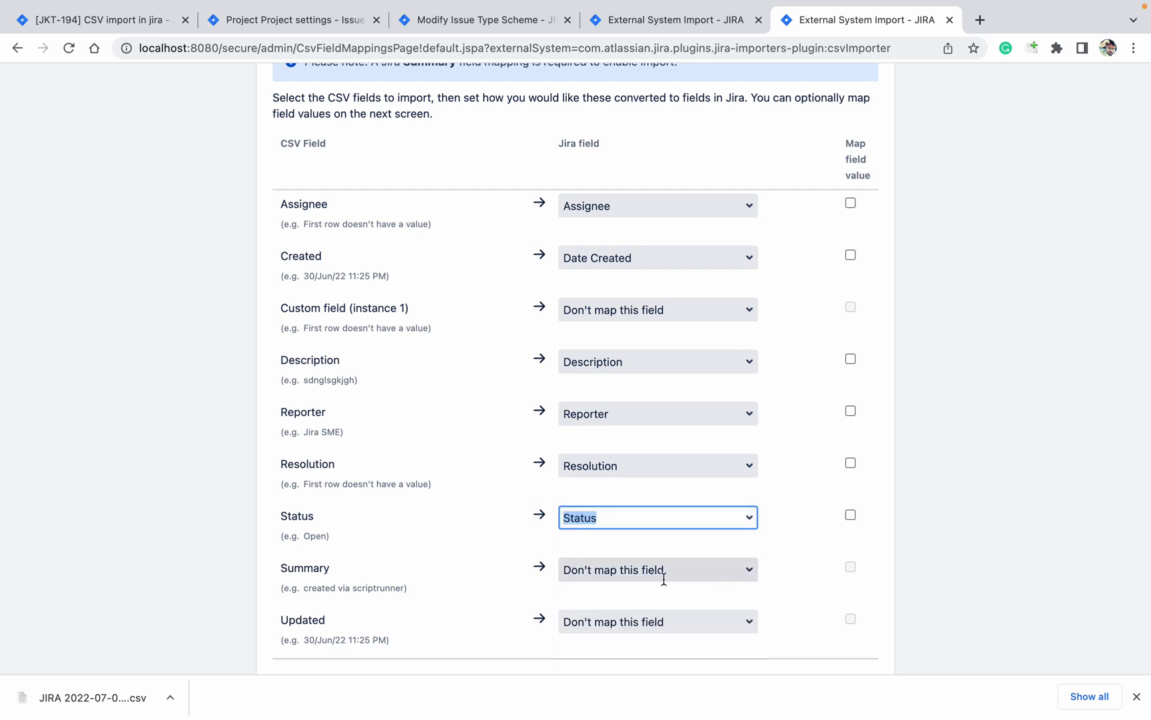
{"action": "type", "text": "sum"}
{"action": "key", "text": "Return"}
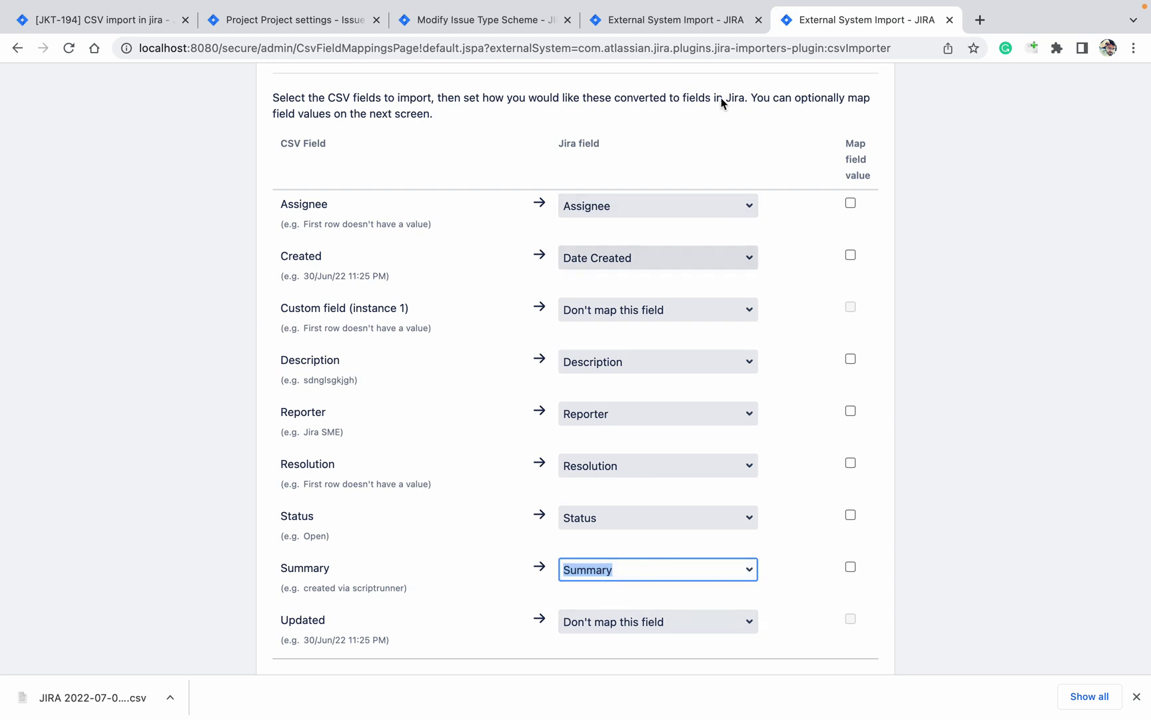
- Check the Jira fields offered for Summary in the bulk create import, and return to the administrator import
{"action": "left_click", "coordinate": [614, 24]}
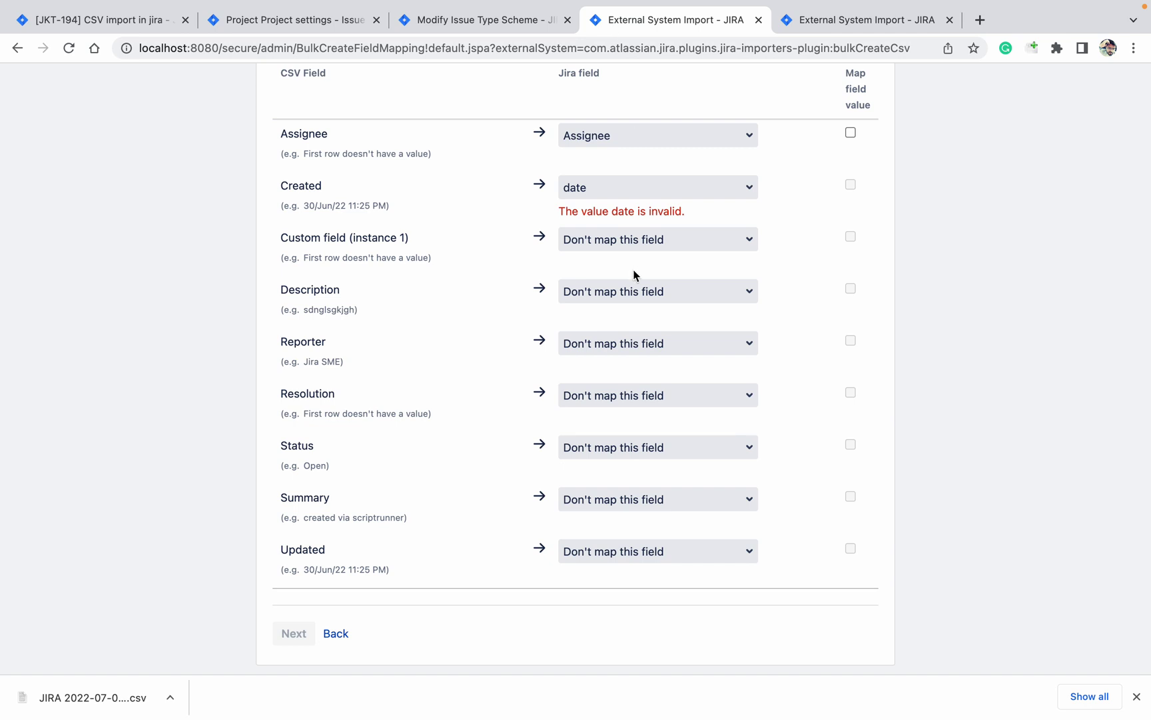
{"action": "left_click", "coordinate": [620, 501]}
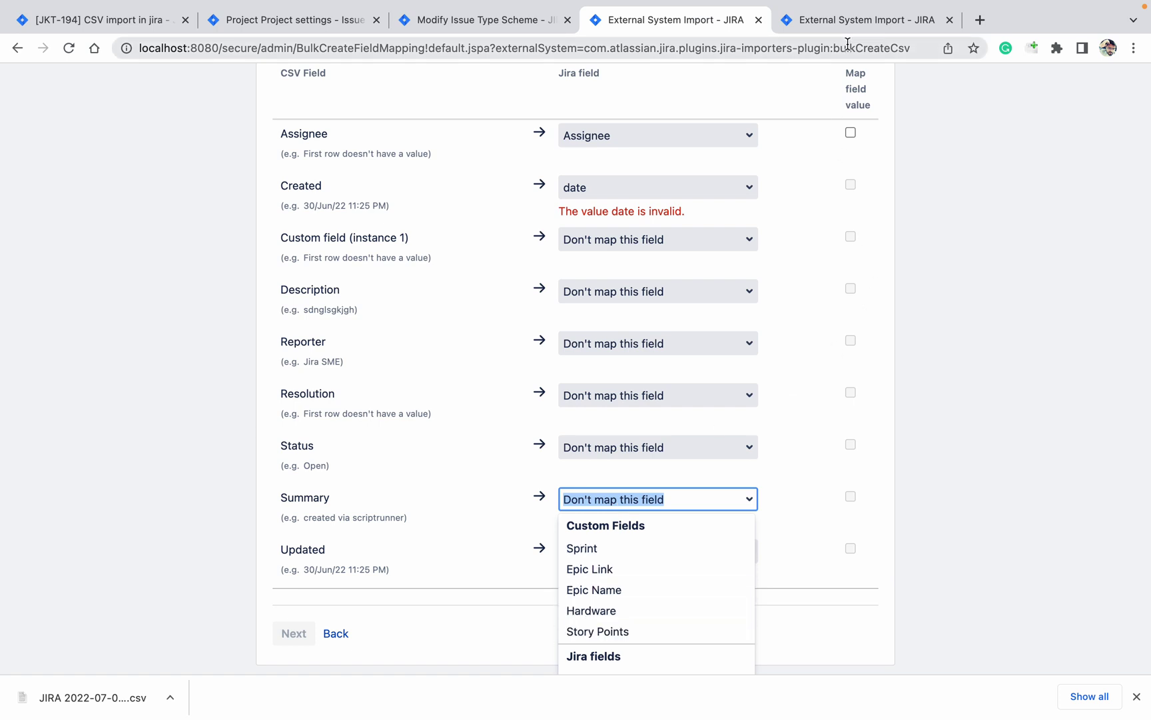
{"action": "left_click", "coordinate": [827, 22]}
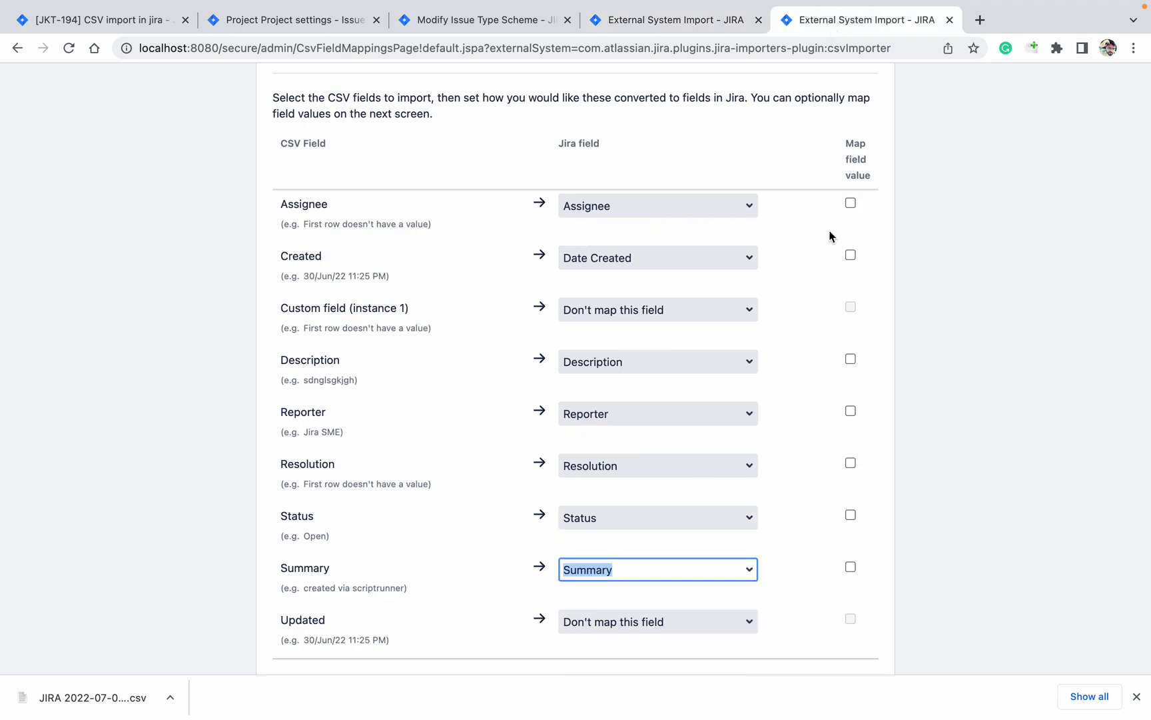
- Map the CSV Updated field to Date Modified
{"action": "left_click", "coordinate": [640, 621]}
{"action": "type", "text": "up"}
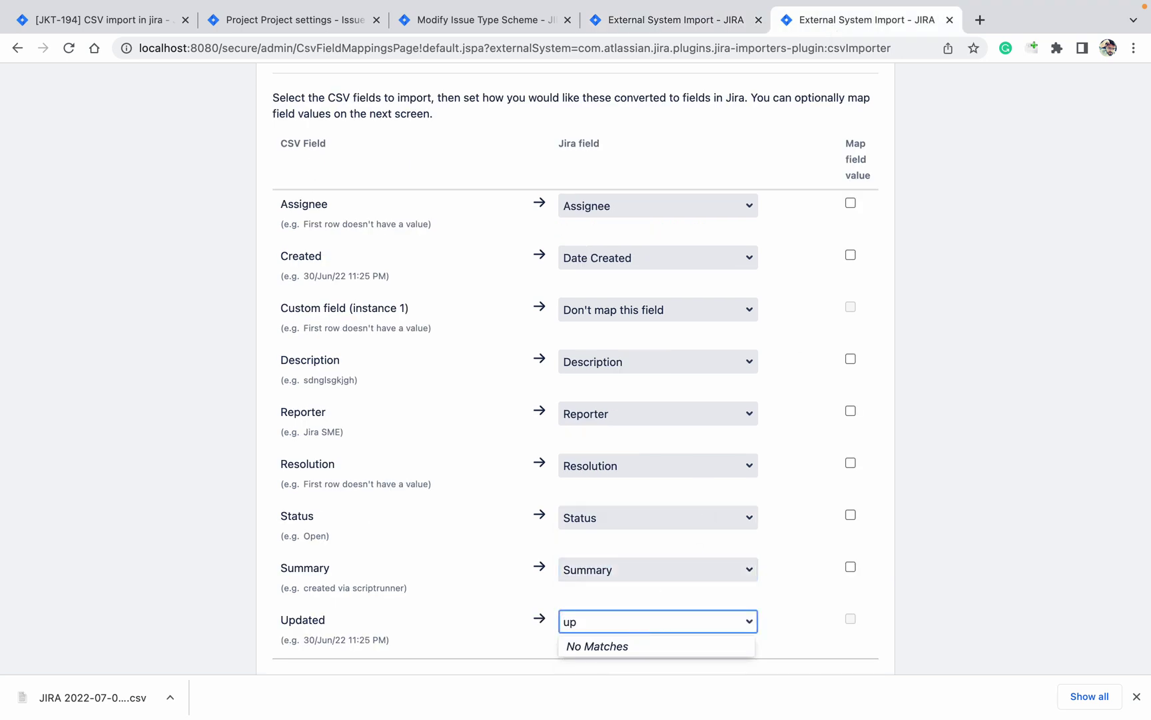
{"action": "key", "text": "BackSpace"}
{"action": "key", "text": "BackSpace"}
{"action": "left_click", "coordinate": [968, 595]}
{"action": "scroll", "coordinate": [968, 596], "scroll_direction": "down", "scroll_amount": 1}
{"action": "scroll", "coordinate": [968, 596], "scroll_direction": "down", "scroll_amount": 2}
{"action": "left_click", "coordinate": [683, 491]}
{"action": "type", "text": "date"}
{"action": "key", "text": "Down"}
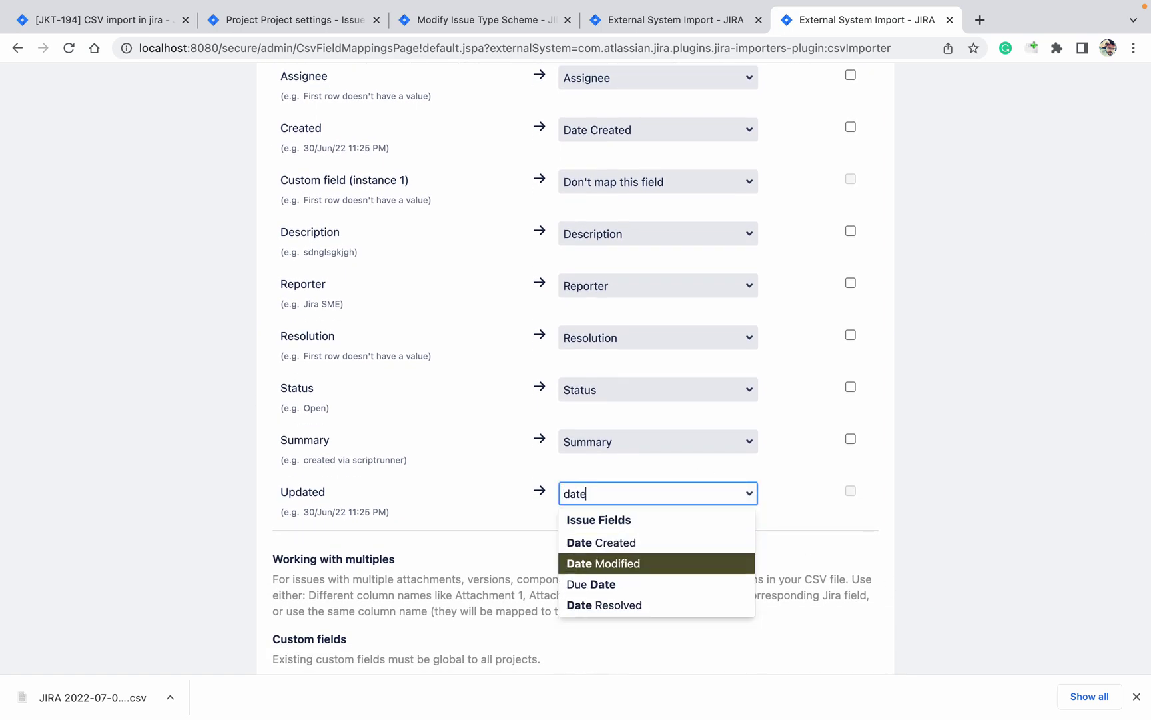
{"action": "key", "text": "Return"}
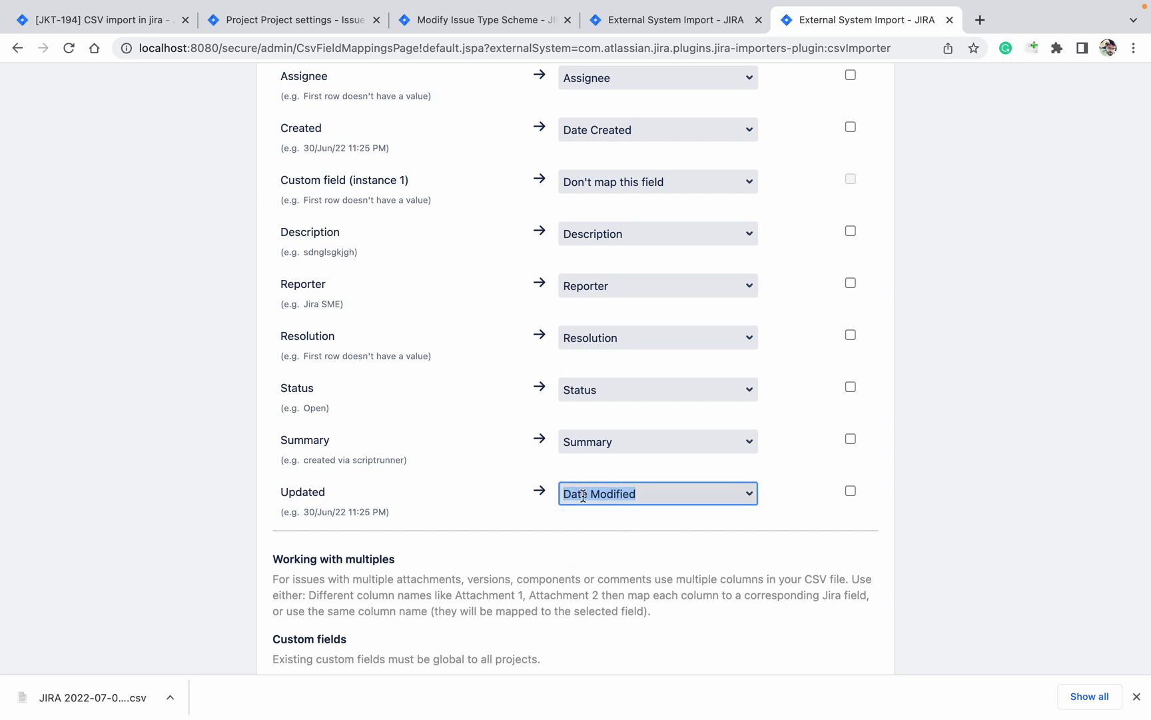
- View the value mapping page of the administrator import and return to the field mapping
{"action": "left_click", "coordinate": [989, 496]}
{"action": "scroll", "coordinate": [989, 497], "scroll_direction": "down", "scroll_amount": 1}
{"action": "scroll", "coordinate": [989, 497], "scroll_direction": "down", "scroll_amount": 3}
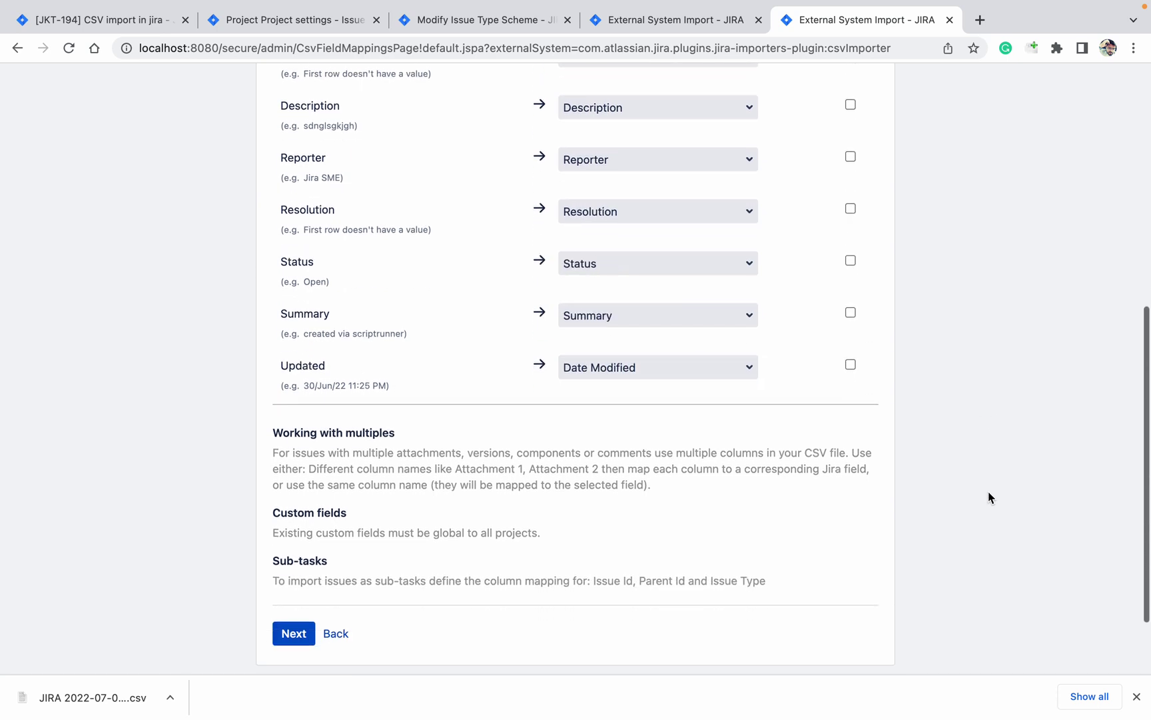
{"action": "left_click", "coordinate": [293, 634]}
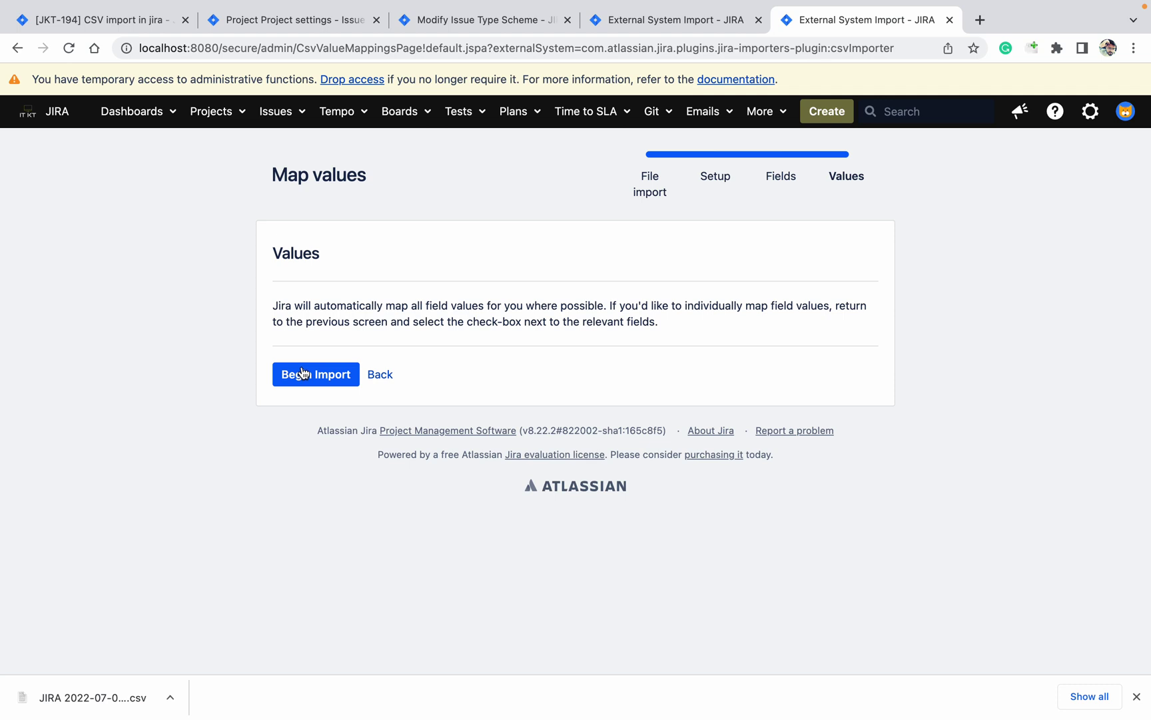
{"action": "left_click", "coordinate": [381, 375]}
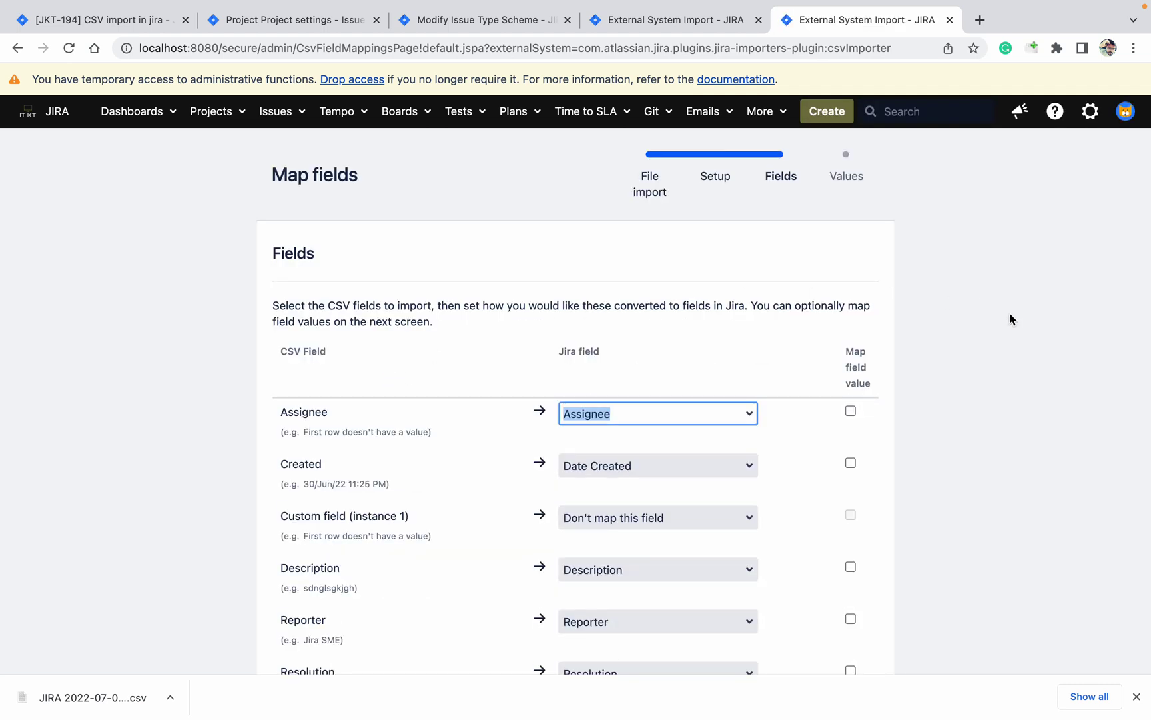
- Enable field value mapping for Assignee and Status, and continue to the value mapping page
{"action": "left_click", "coordinate": [1007, 321]}
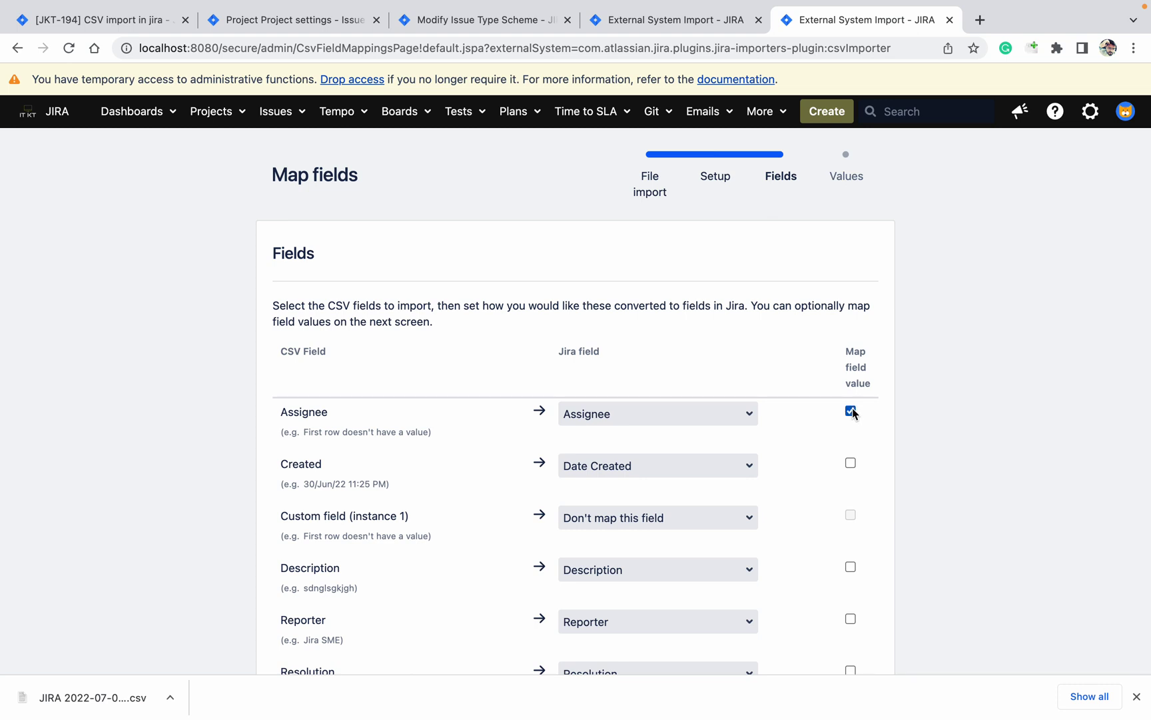
{"action": "scroll", "coordinate": [962, 412], "scroll_direction": "down", "scroll_amount": 10}
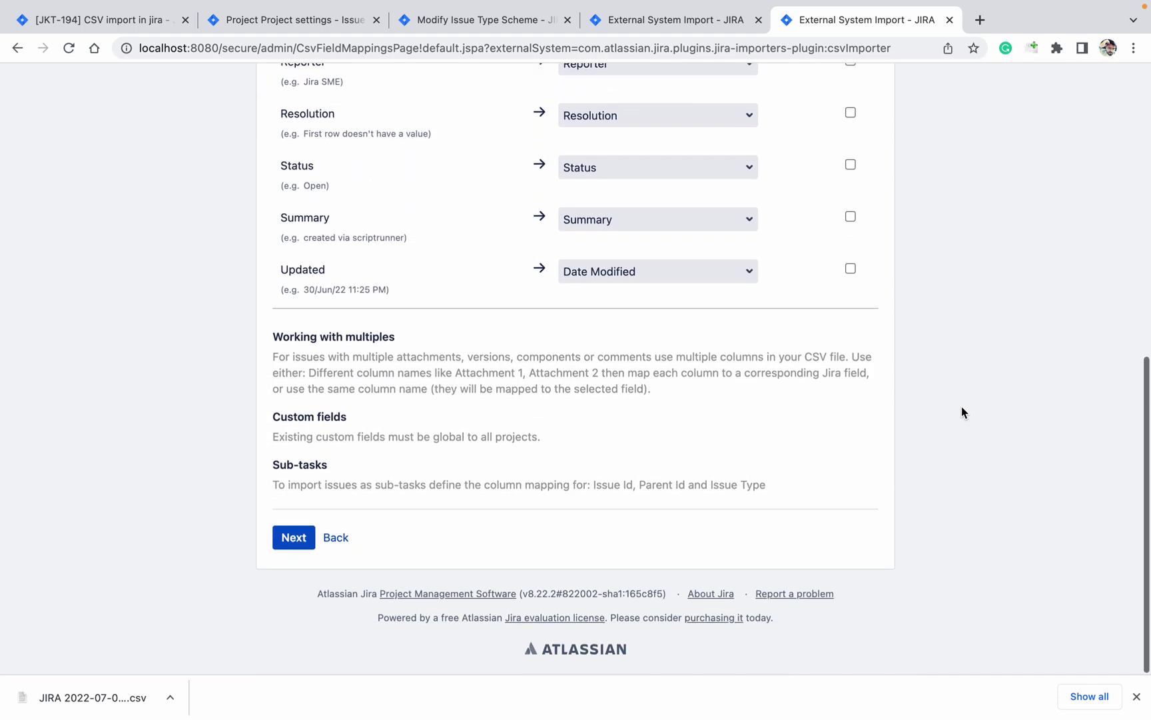
{"action": "left_click", "coordinate": [308, 536]}
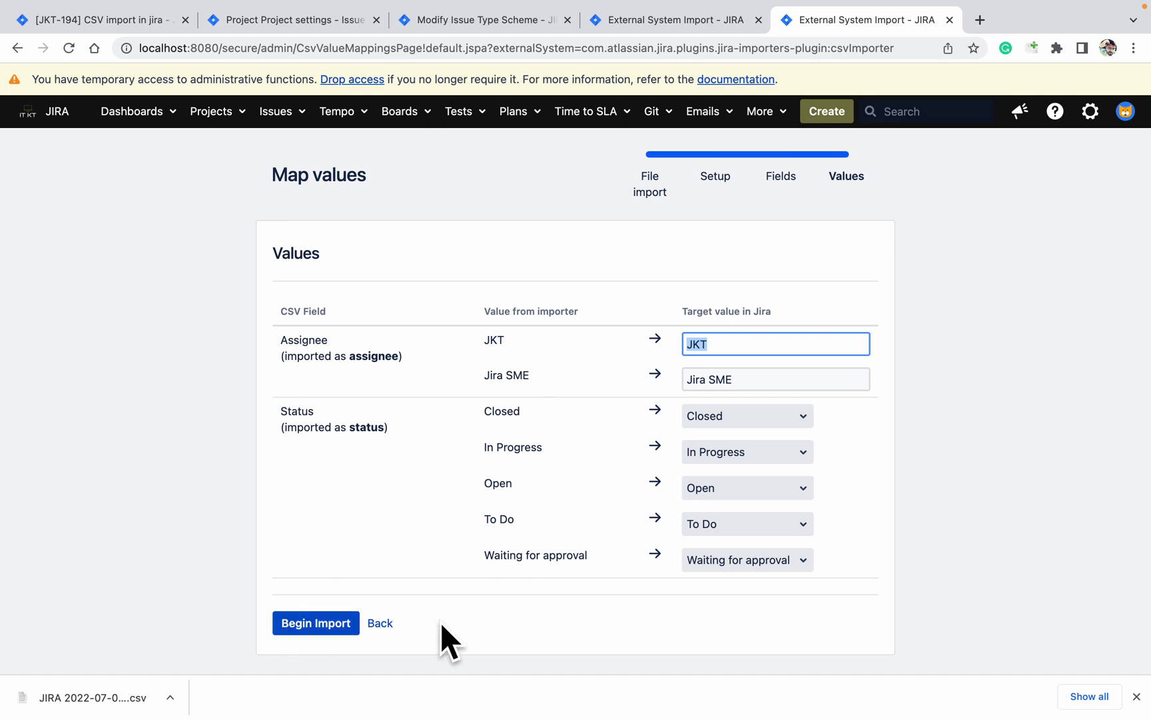
- In the bulk create import, look up "cre" for the Created field, and set it to Don't map this field
{"action": "left_click", "coordinate": [650, 30]}
{"action": "left_click", "coordinate": [645, 188]}
{"action": "type", "text": "cre"}
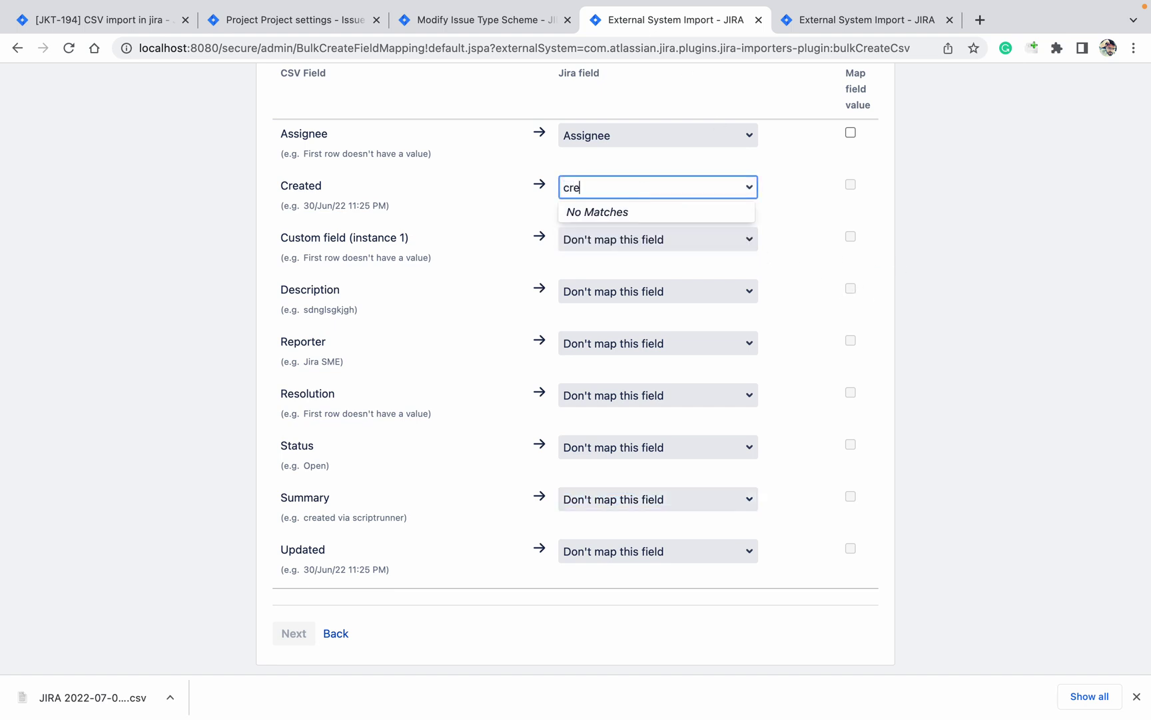
{"action": "key", "text": "BackSpace"}
{"action": "key", "text": "BackSpace"}
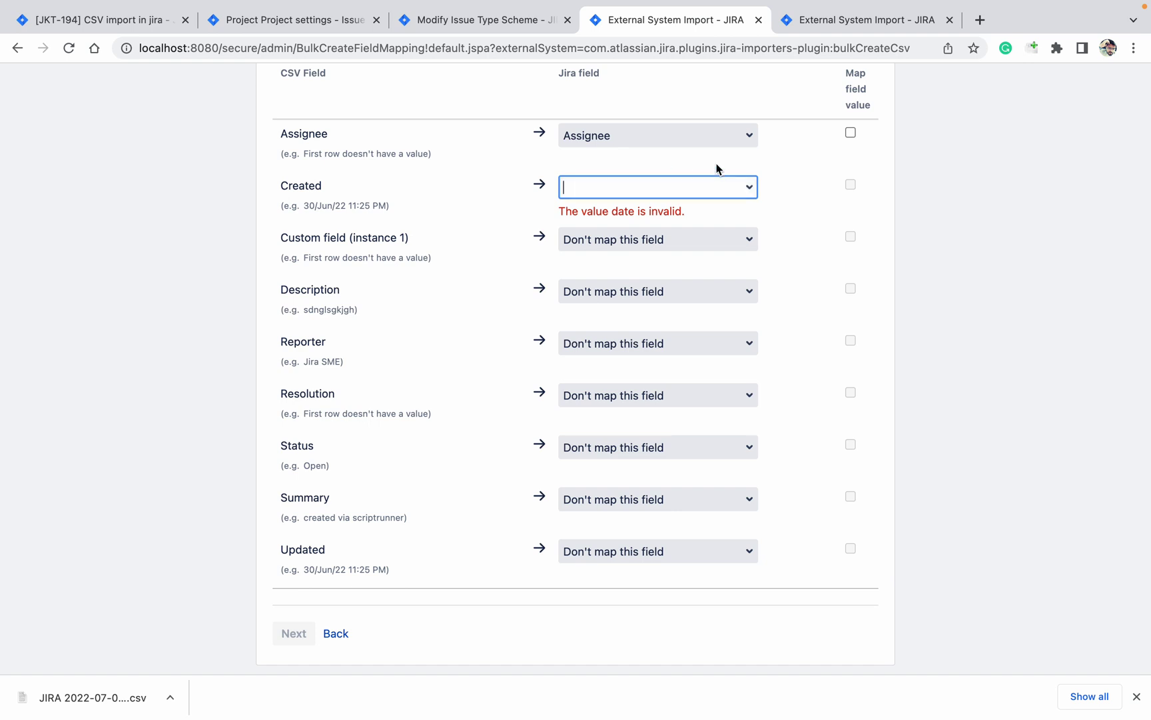
{"action": "left_click", "coordinate": [701, 190]}
{"action": "left_click", "coordinate": [679, 214]}
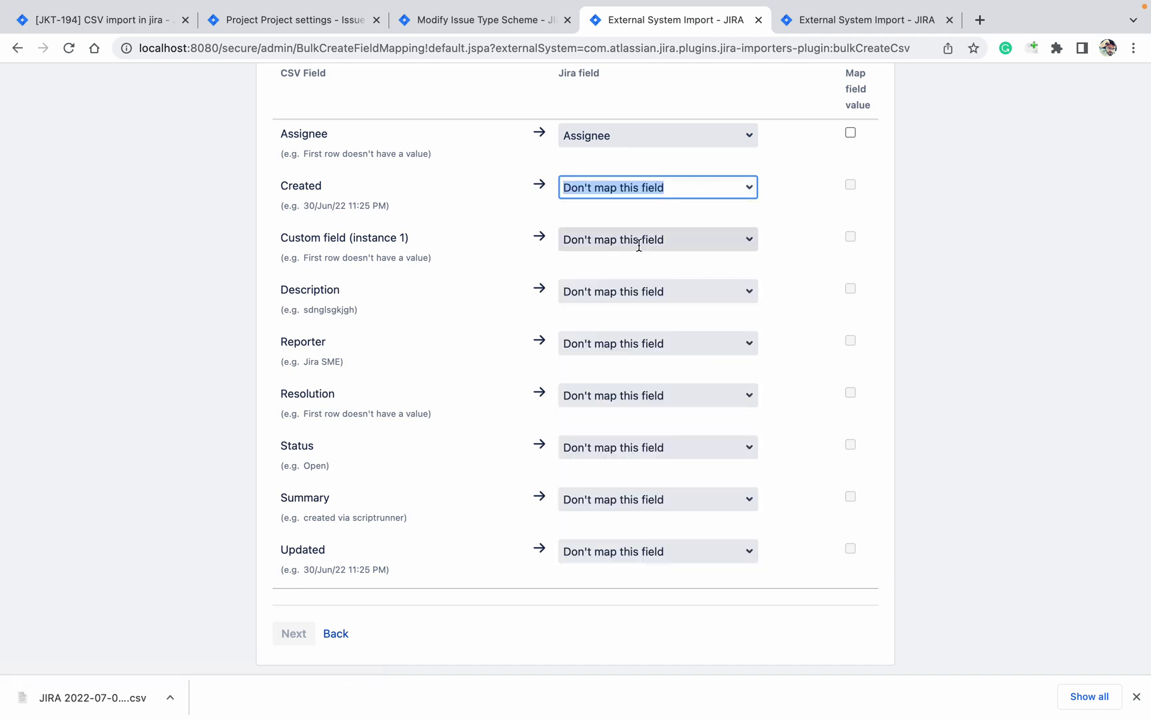
- Map the CSV Description field to Description and the Reporter field to Reporter in the bulk create import
{"action": "left_click", "coordinate": [641, 283]}
{"action": "type", "text": "de"}
{"action": "key", "text": "Return"}
{"action": "left_click", "coordinate": [653, 343]}
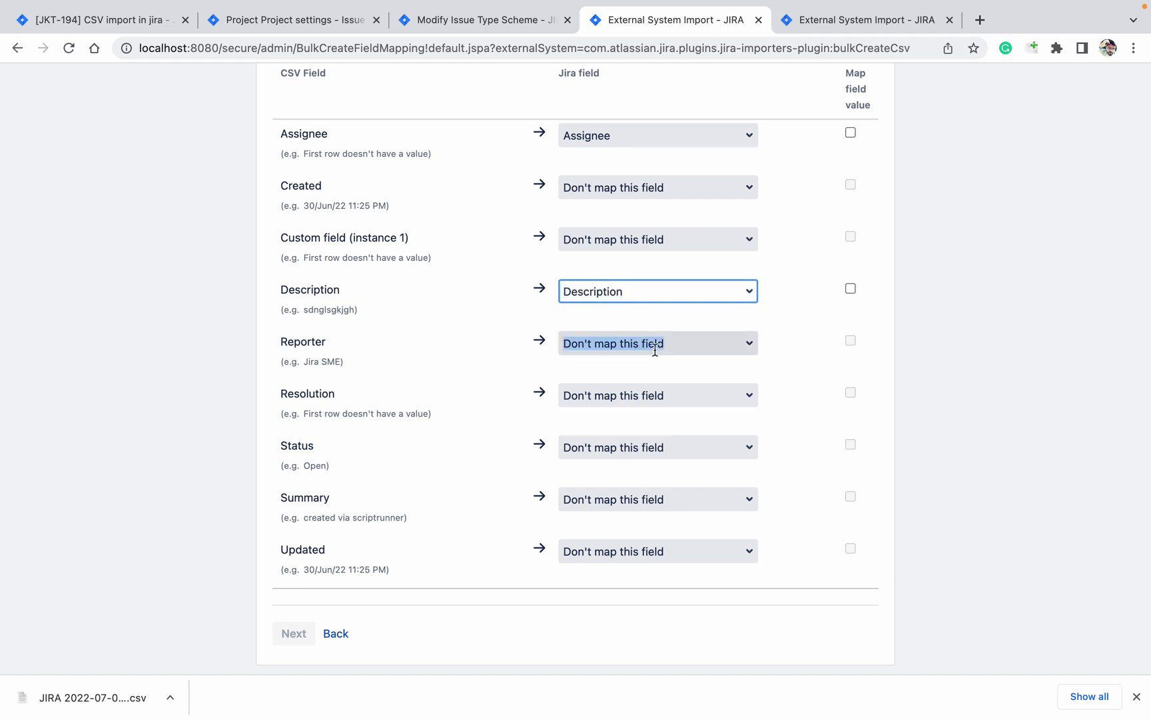
{"action": "type", "text": "re"}
{"action": "left_click", "coordinate": [590, 412]}
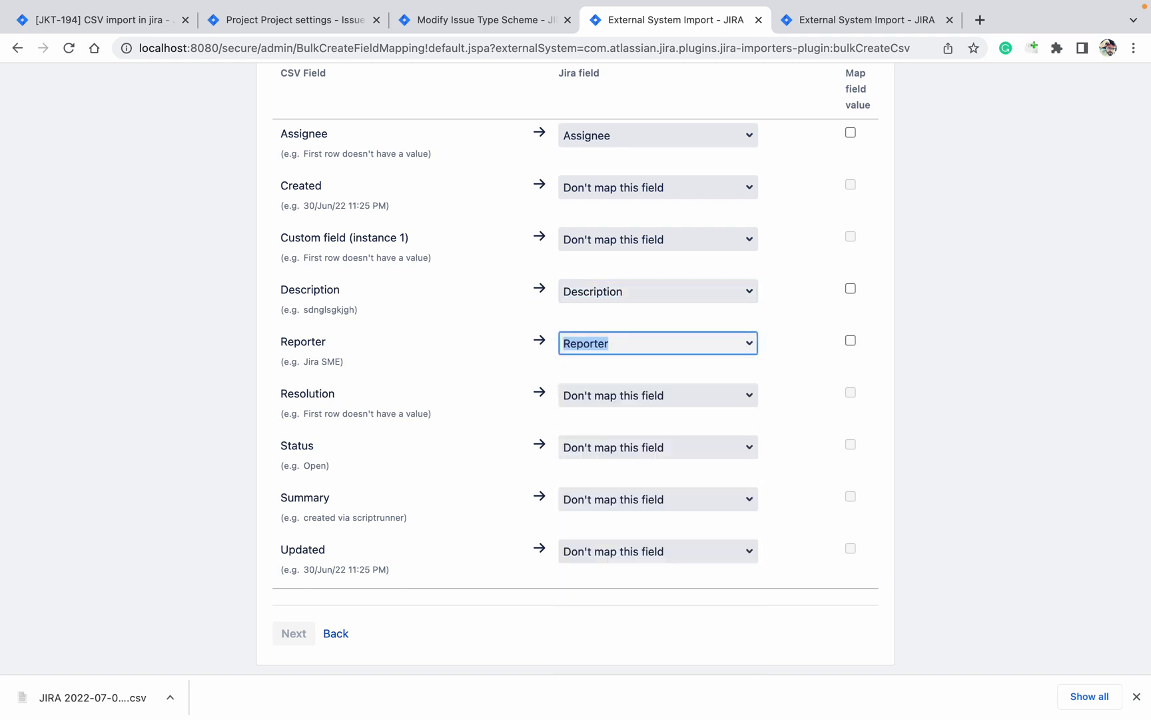
- Look up "re" among the Jira fields for Resolution, and set Resolution to Don't map this field
{"action": "left_click", "coordinate": [613, 398]}
{"action": "type", "text": "re"}
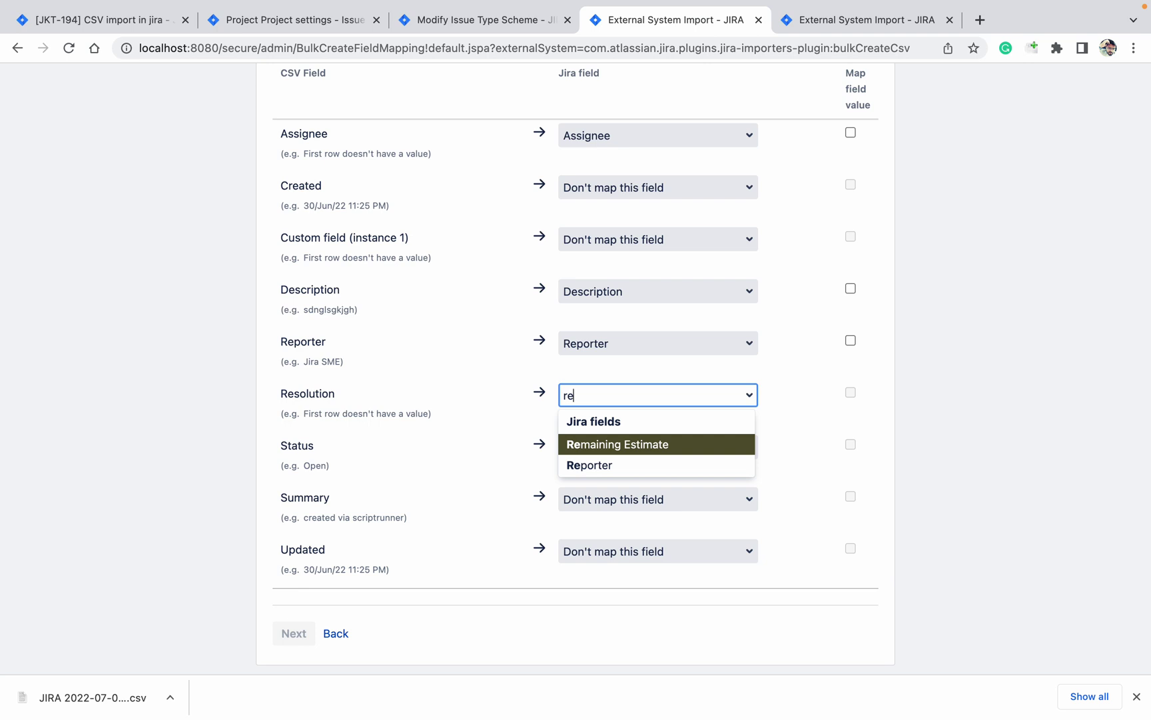
{"action": "key", "text": "BackSpace"}
{"action": "key", "text": "BackSpace"}
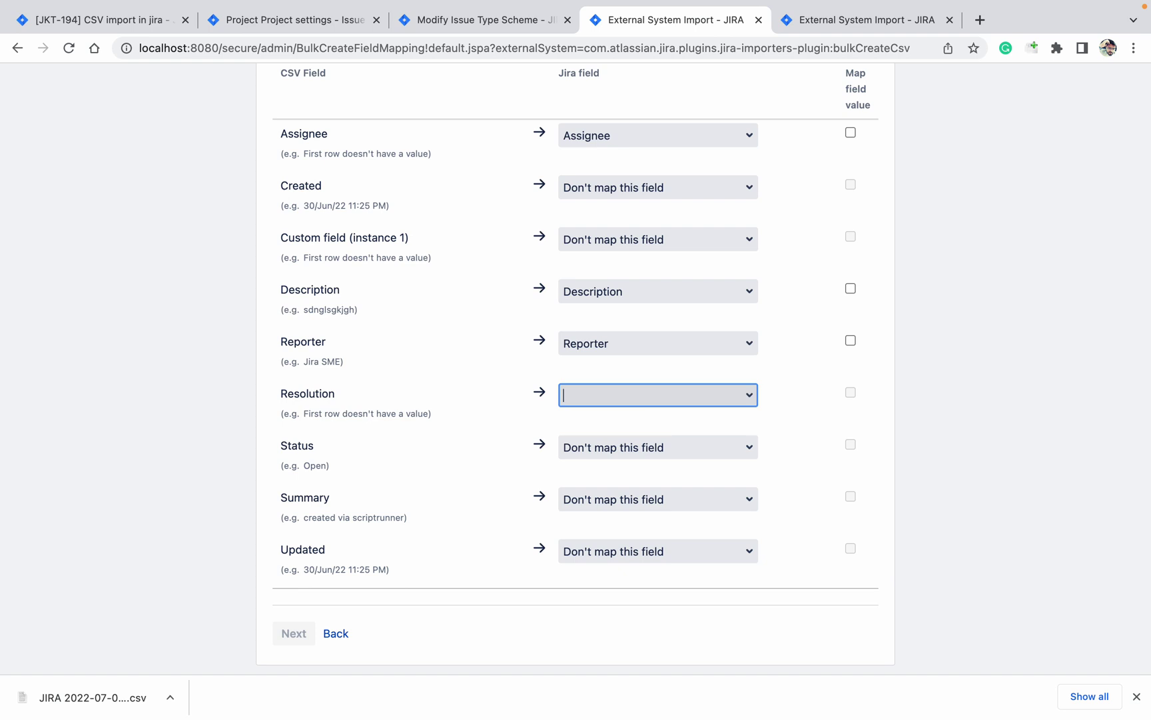
{"action": "key", "text": "Down"}
{"action": "key", "text": "Return"}
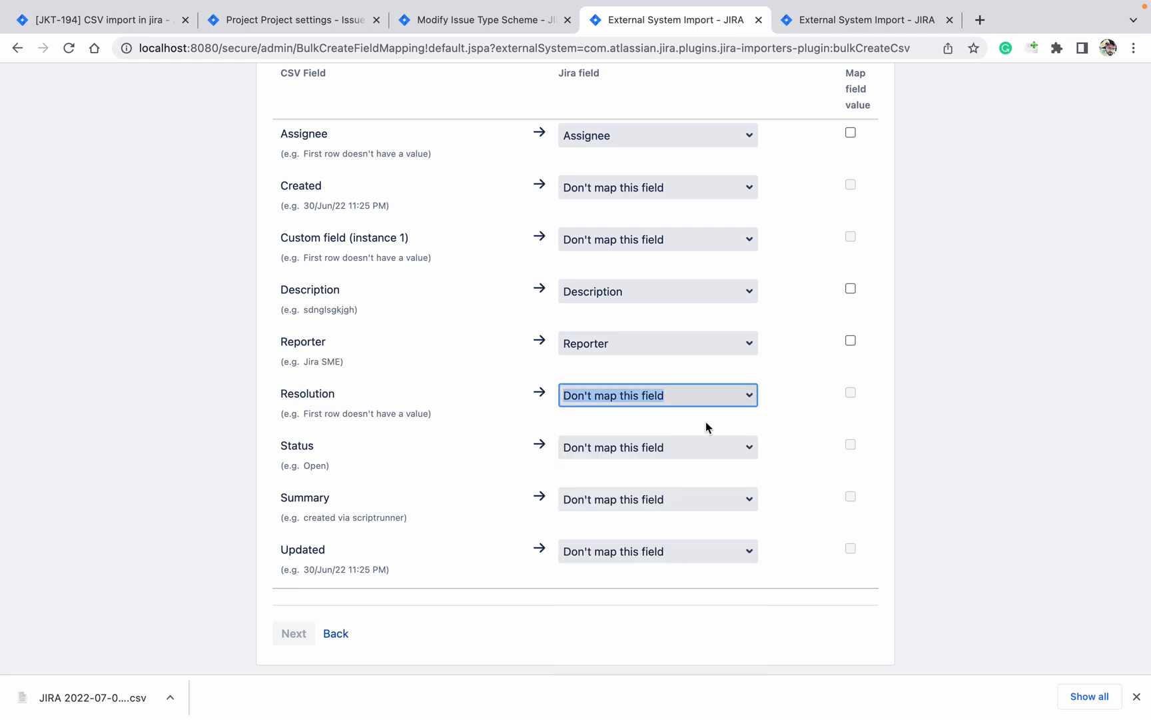
- Look up "st" among the Jira fields for Status, and set Status to Don't map this field
{"action": "left_click", "coordinate": [693, 439]}
{"action": "type", "text": "st"}
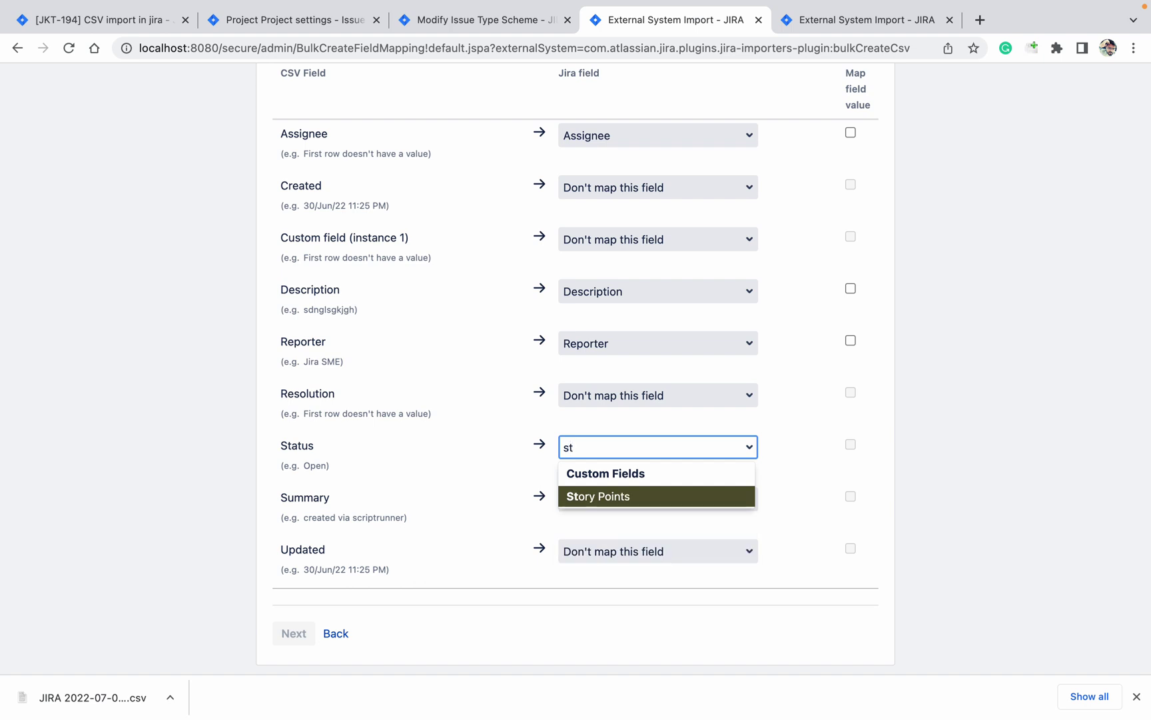
{"action": "key", "text": "BackSpace"}
{"action": "key", "text": "BackSpace"}
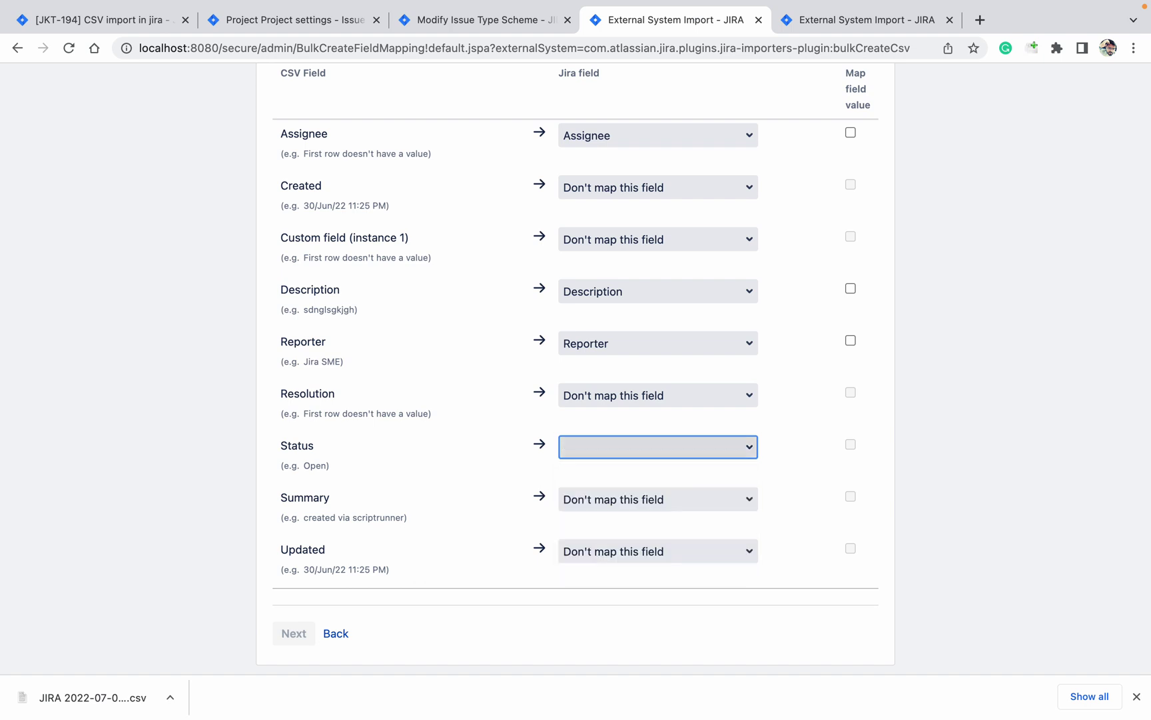
{"action": "left_click", "coordinate": [609, 450]}
{"action": "left_click", "coordinate": [601, 477]}
- Map the CSV Summary field to Summary in the bulk create import
{"action": "left_click", "coordinate": [623, 499]}
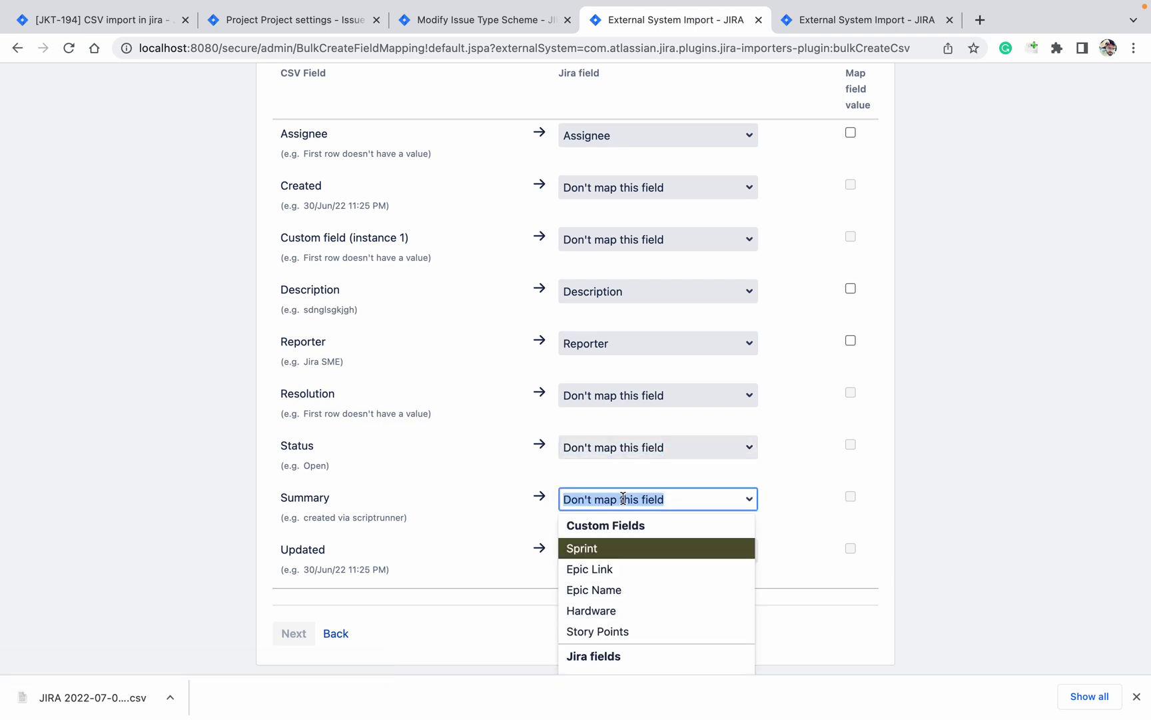
{"action": "type", "text": "sum"}
{"action": "key", "text": "Return"}
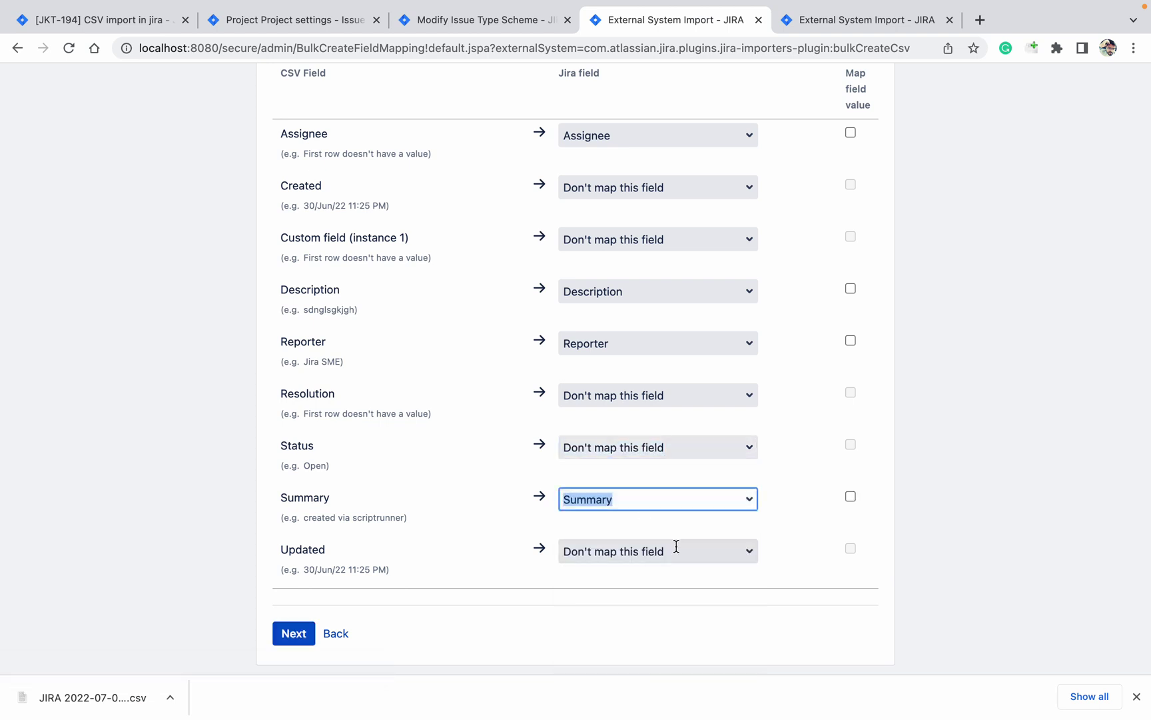
- Look up "dat" and "mod" among the Jira fields for Updated, and set Updated to Don't map this field
{"action": "left_click", "coordinate": [677, 544]}
{"action": "type", "text": "dat"}
{"action": "key", "text": "BackSpace"}
{"action": "key", "text": "BackSpace"}
{"action": "key", "text": "BackSpace"}
{"action": "type", "text": "mod"}
{"action": "key", "text": "BackSpace"}
{"action": "key", "text": "BackSpace"}
{"action": "key", "text": "BackSpace"}
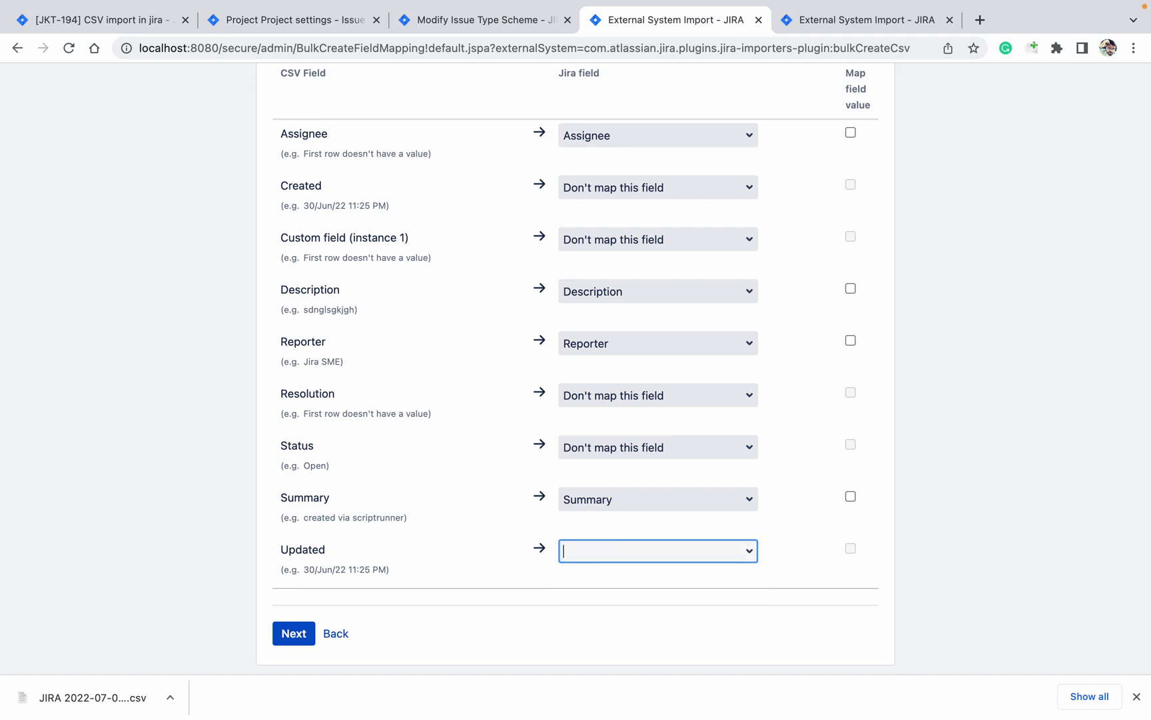
{"action": "left_click", "coordinate": [681, 555]}
{"action": "left_click", "coordinate": [640, 582]}
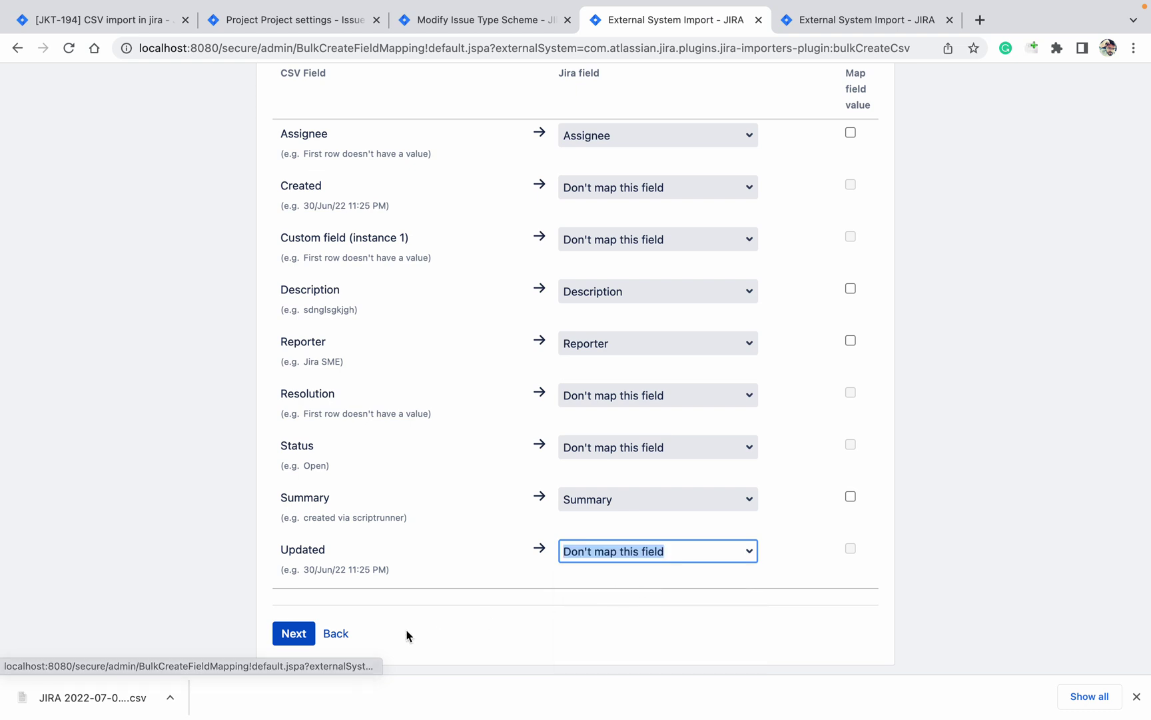
- Validate the bulk create import with automatic value mapping, and save its configuration for future use
{"action": "left_click", "coordinate": [293, 633]}
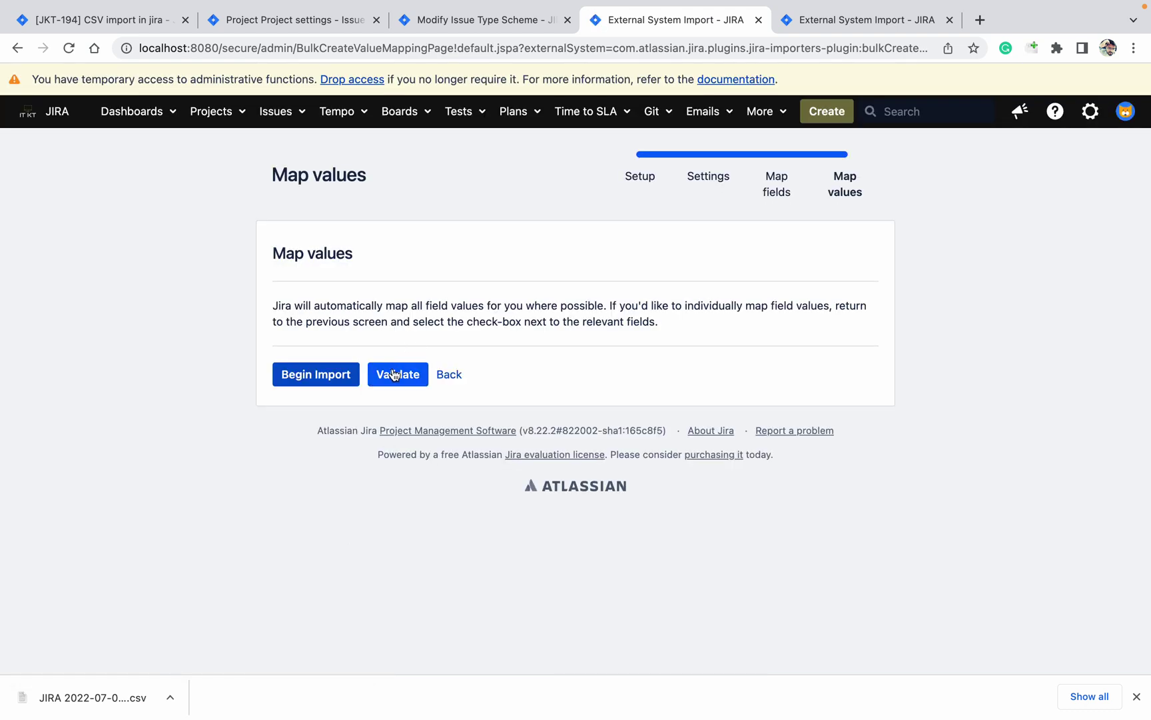
{"action": "left_click", "coordinate": [861, 30]}
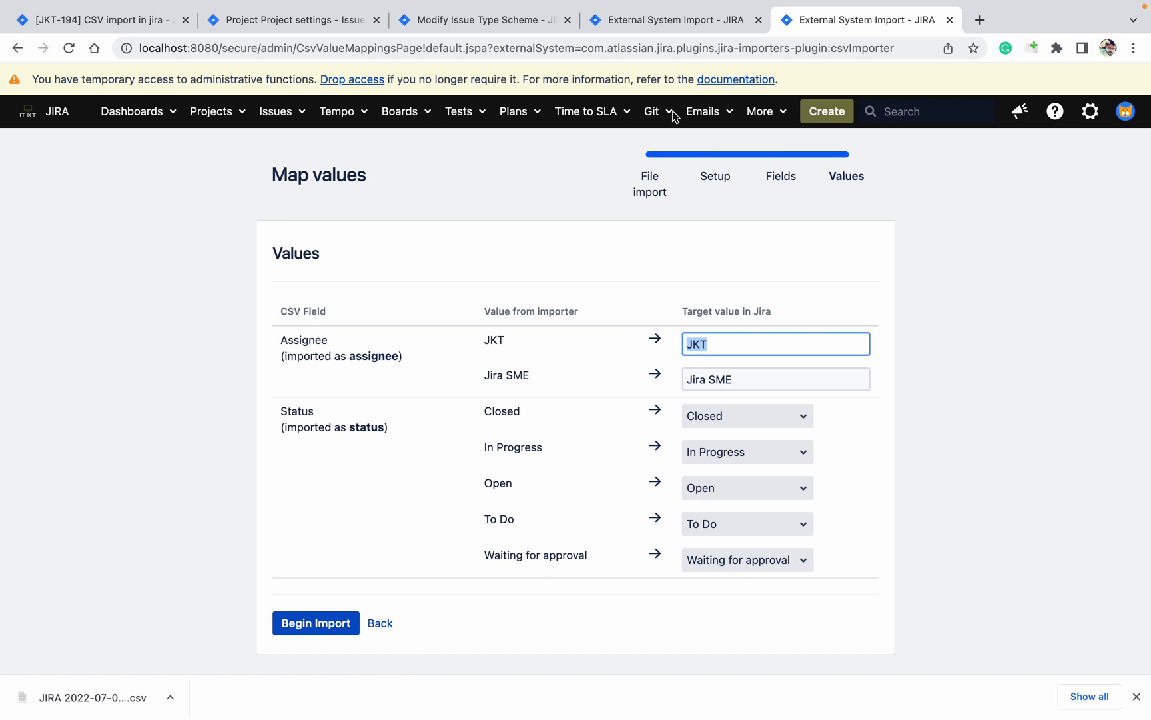
{"action": "left_click", "coordinate": [671, 27]}
{"action": "left_click", "coordinate": [408, 371]}
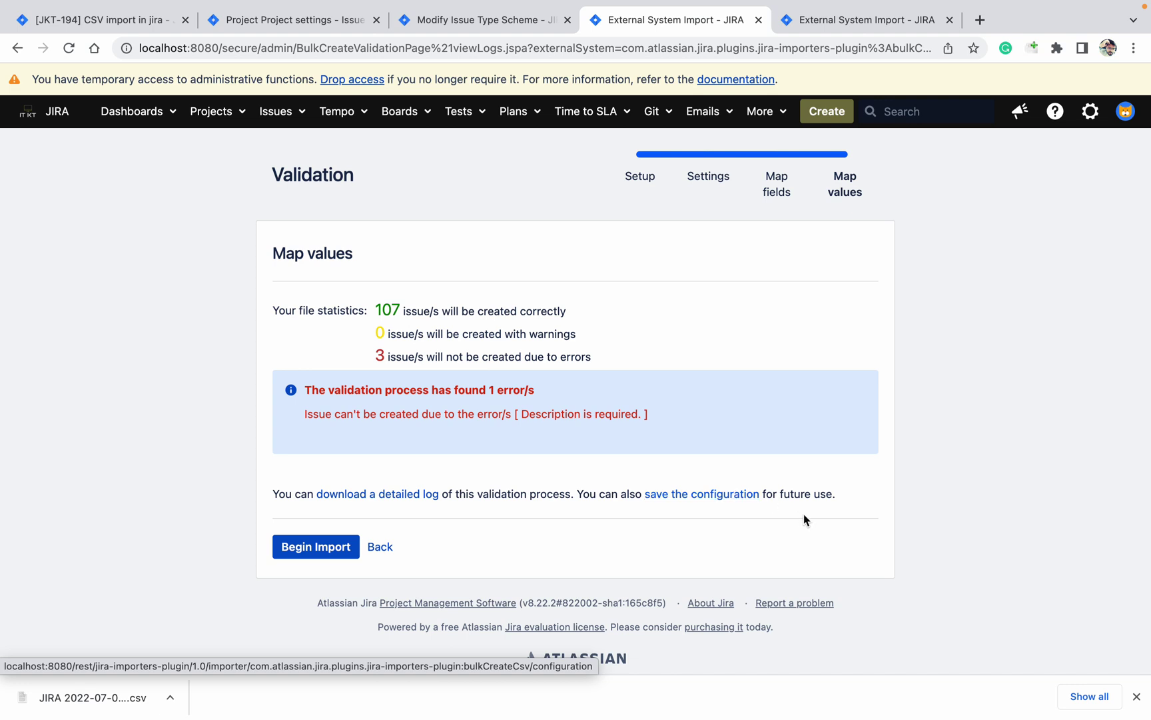
{"action": "left_click", "coordinate": [705, 495]}
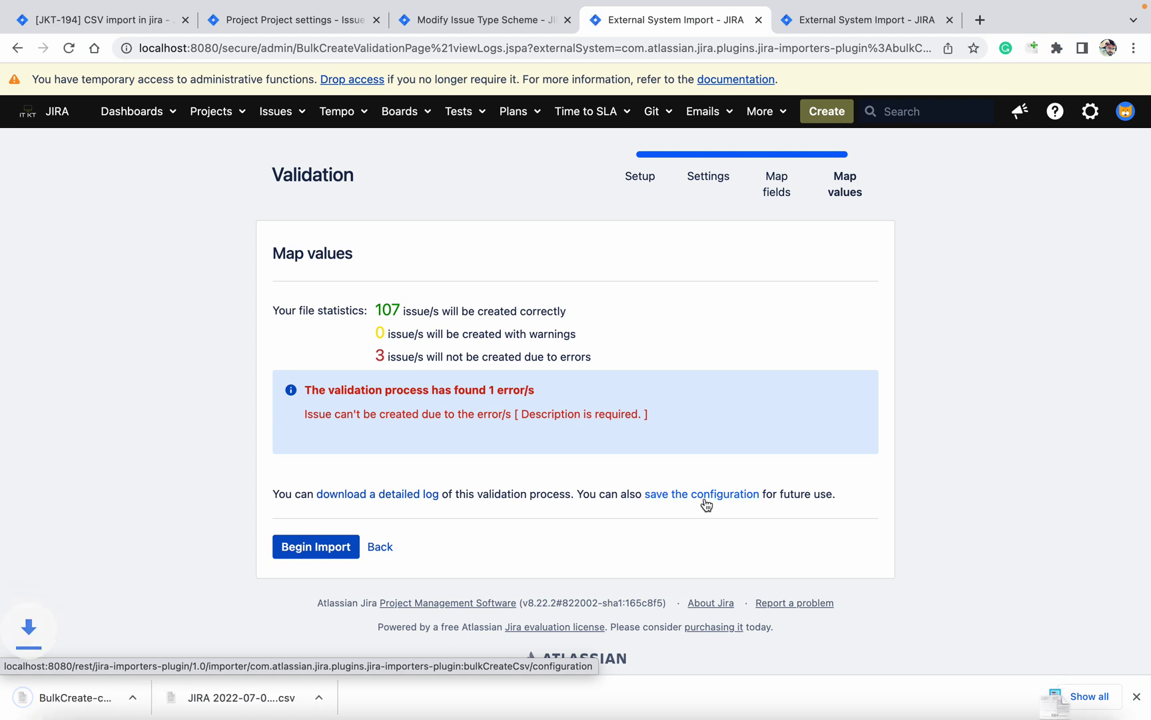
- Start a new bulk create import with JIRA 2022-07-07T15_55_18+0530.csv from Downloads as the CSV source file
{"action": "left_click", "coordinate": [260, 114]}
{"action": "left_click", "coordinate": [316, 370]}
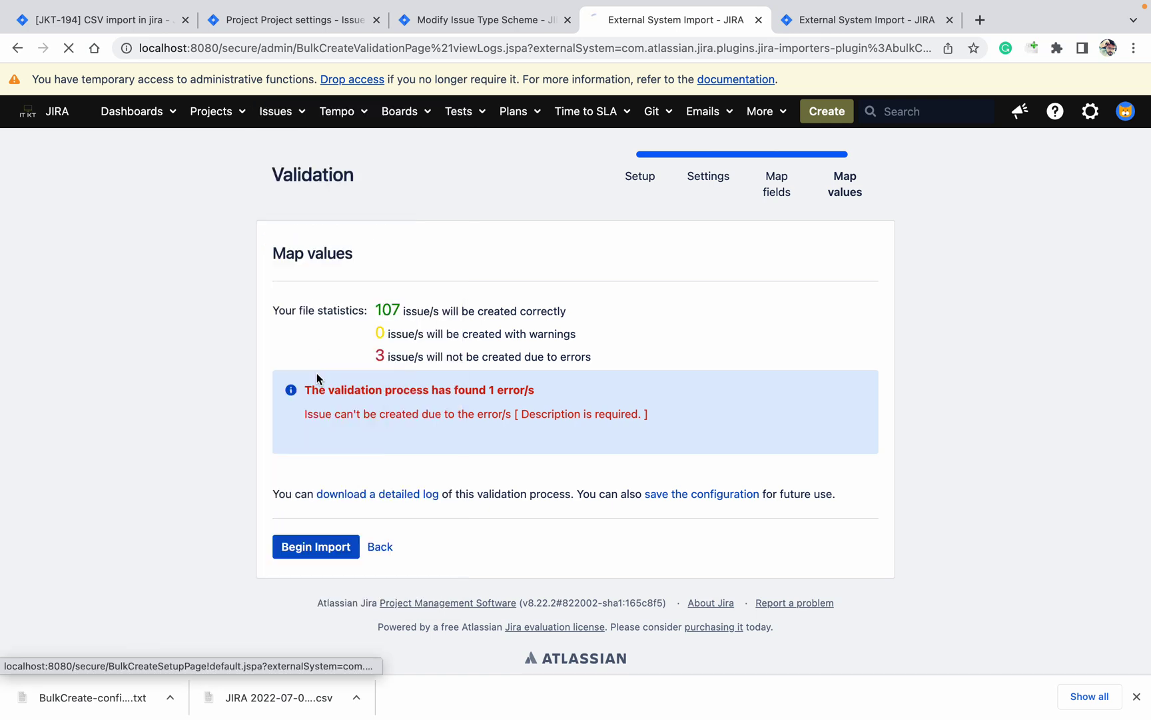
{"action": "left_click", "coordinate": [406, 347]}
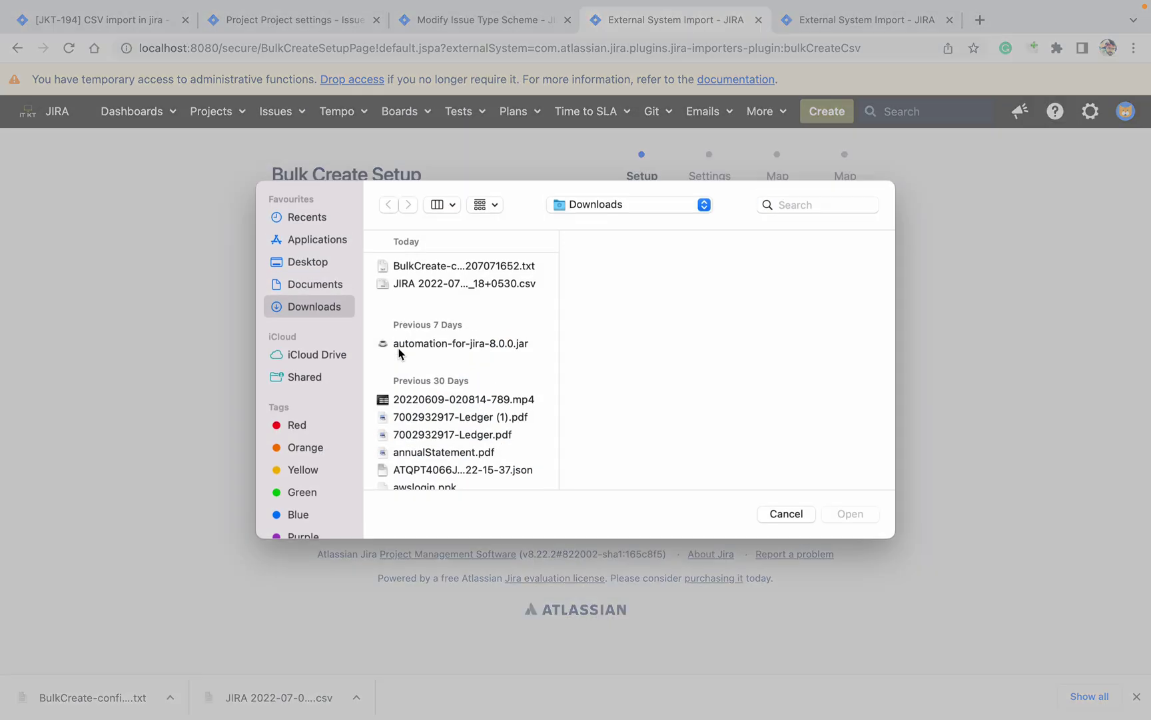
{"action": "left_click", "coordinate": [443, 286]}
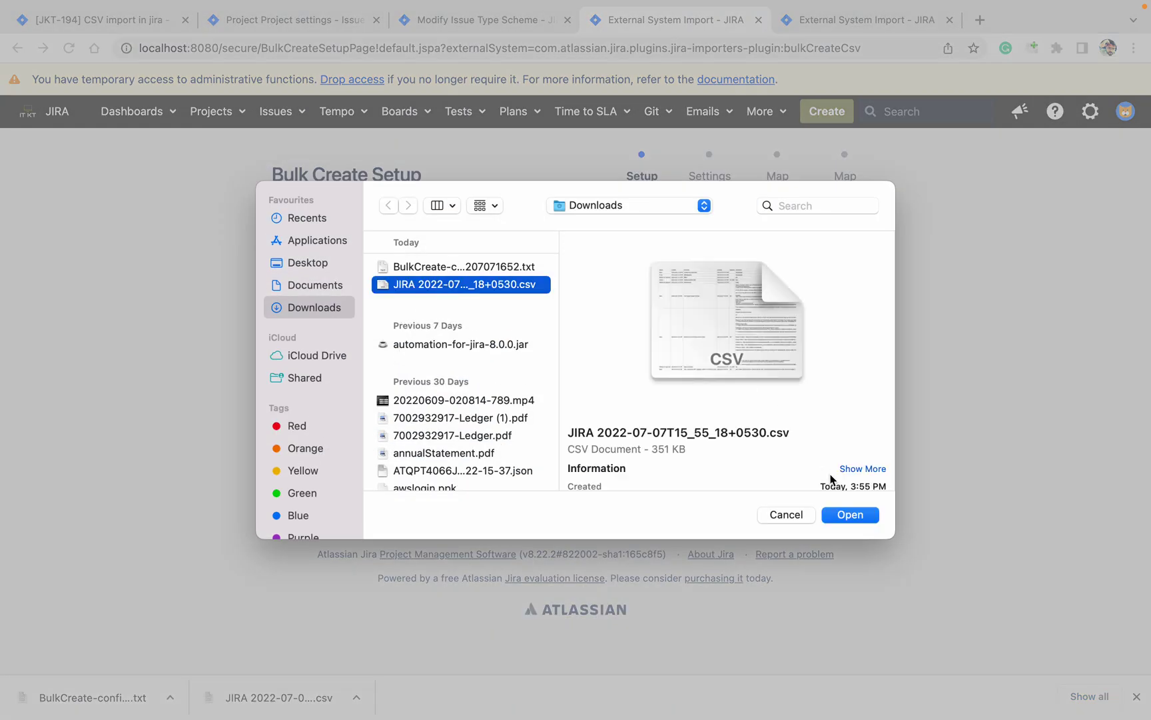
{"action": "left_click", "coordinate": [850, 514]}
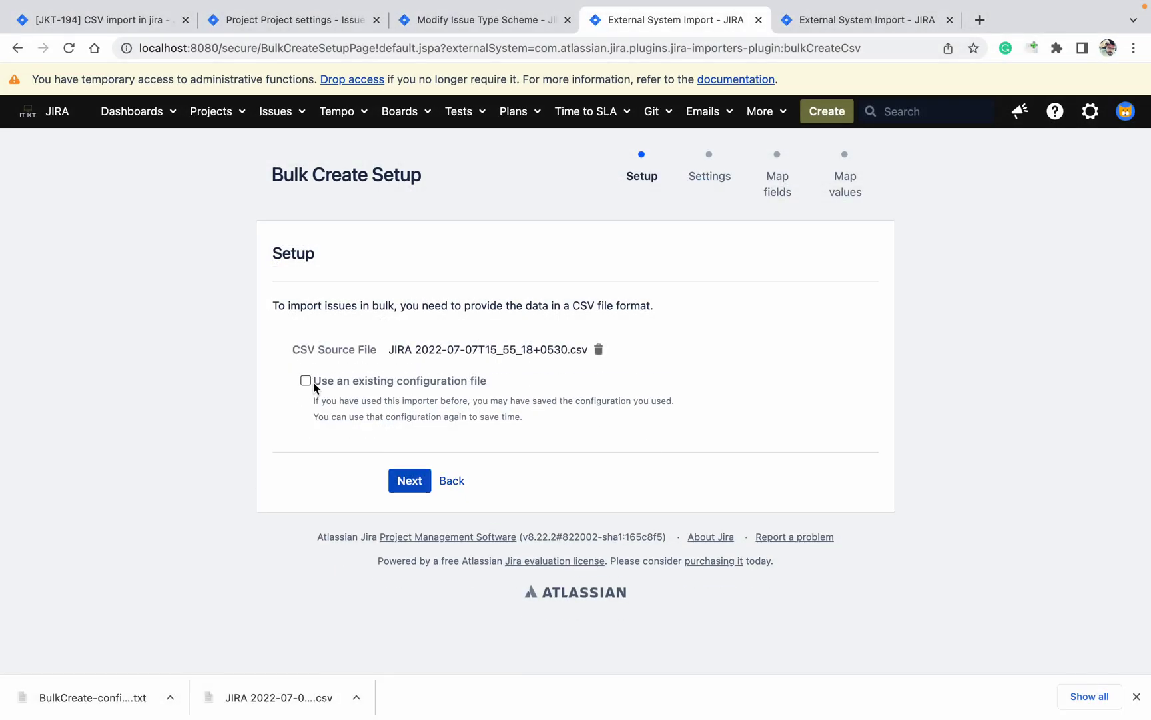
- Use the existing configuration file BulkCreate-configuration-202207071652.txt for the import and continue to its settings
{"action": "left_click", "coordinate": [306, 381]}
{"action": "left_click", "coordinate": [440, 449]}
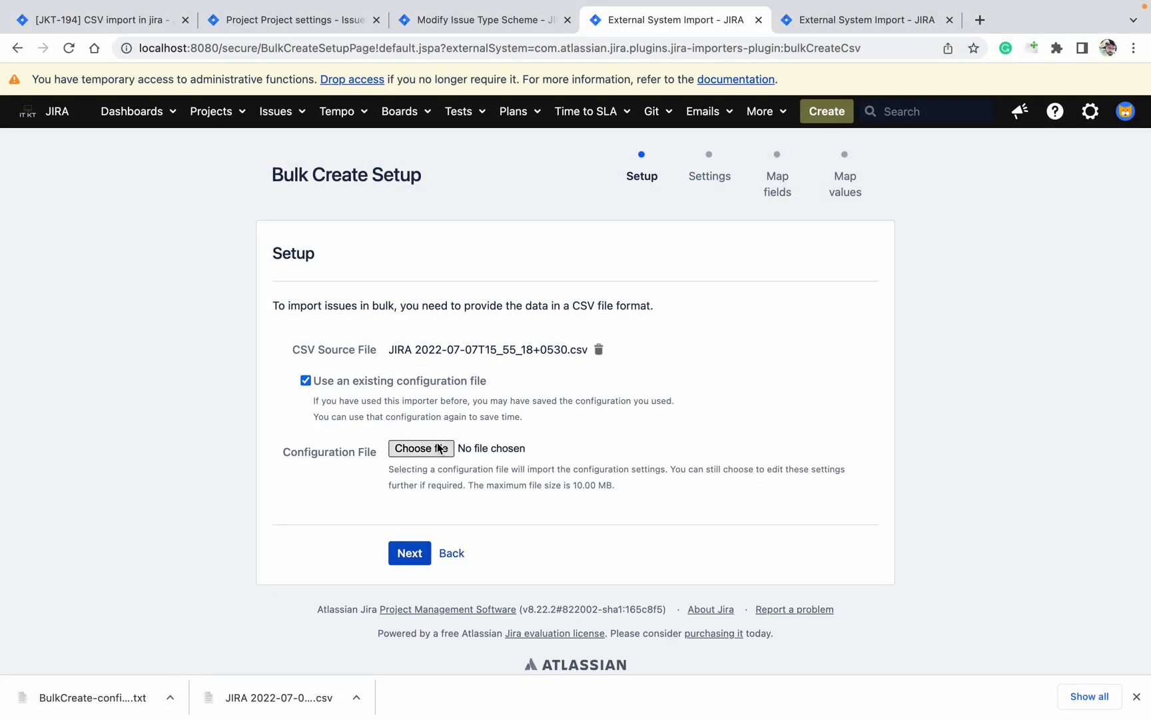
{"action": "left_click", "coordinate": [439, 268]}
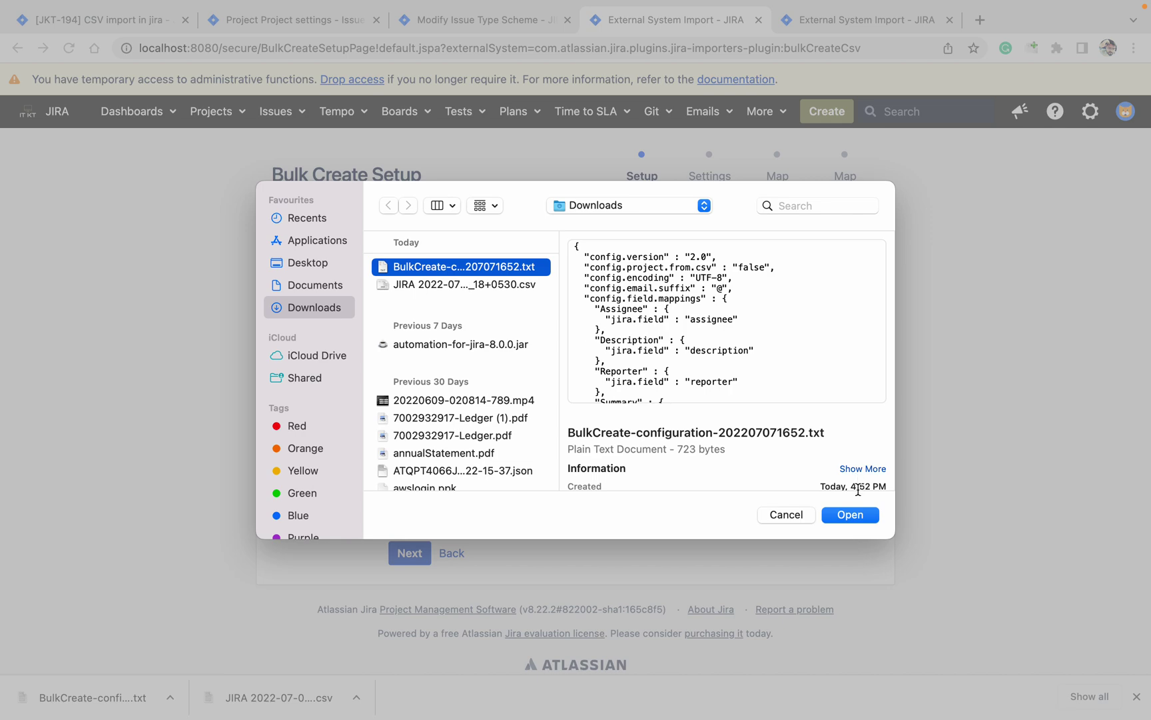
{"action": "left_click", "coordinate": [850, 516]}
{"action": "left_click", "coordinate": [411, 554]}
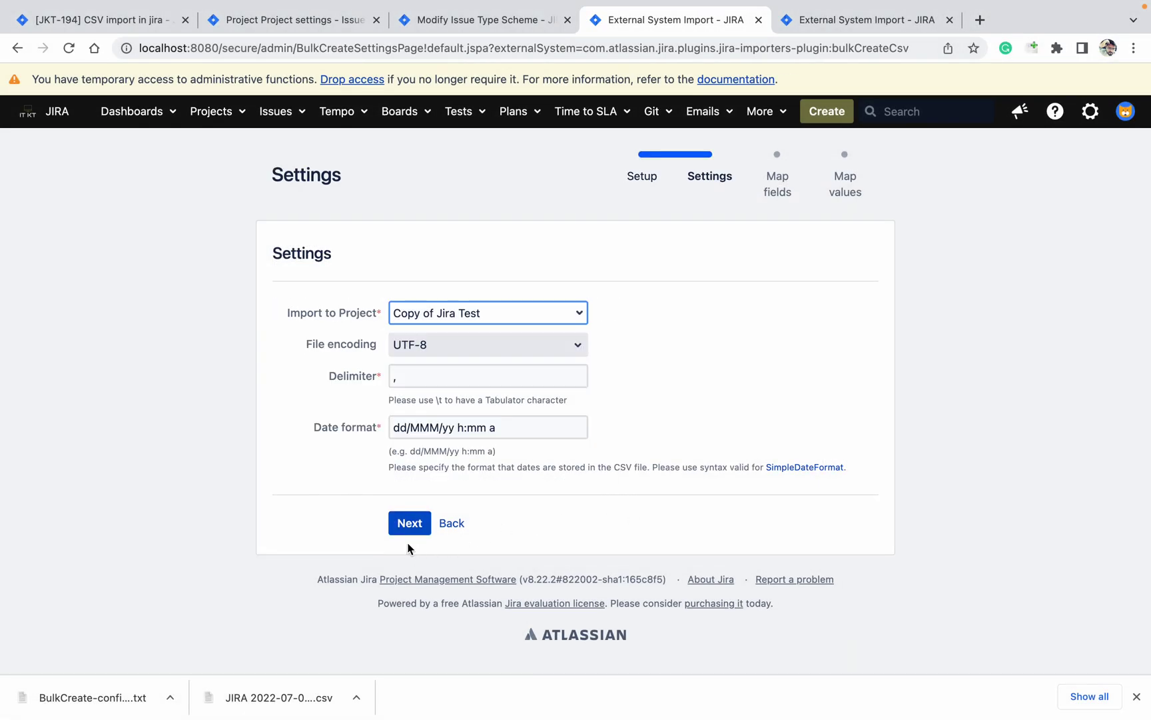
- Accept the loaded settings and field mappings, and begin the bulk create import into Copy of Jira Test
{"action": "left_click", "coordinate": [411, 525]}
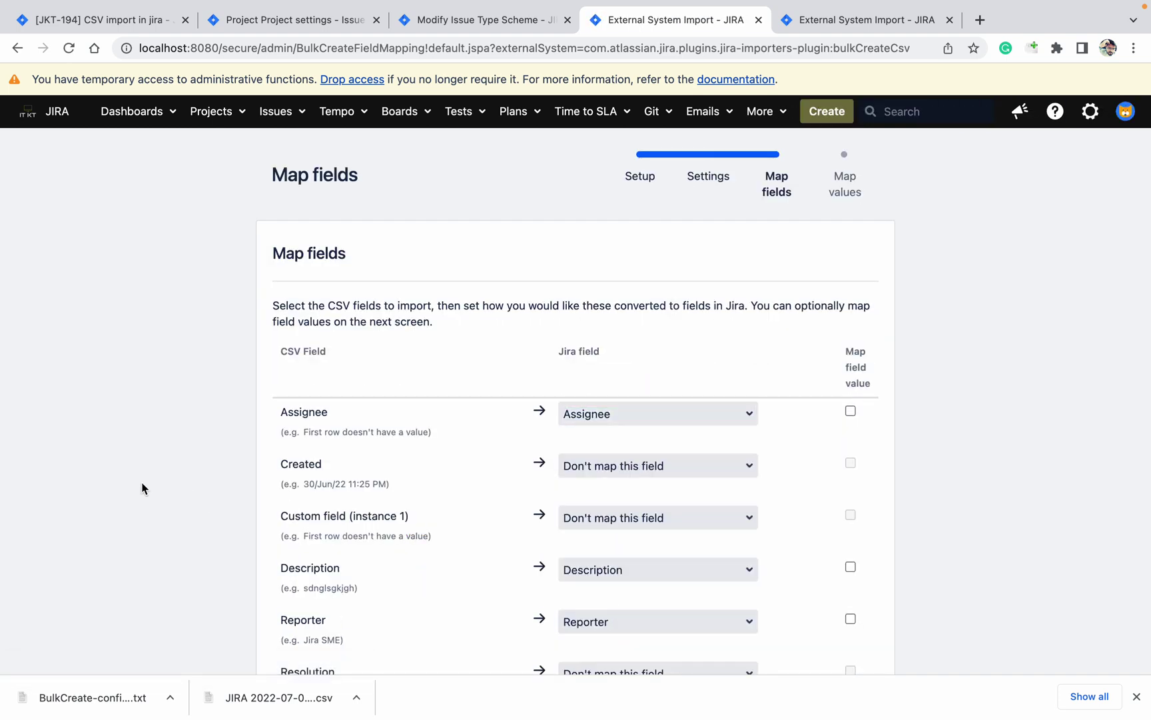
{"action": "scroll", "coordinate": [142, 489], "scroll_direction": "down", "scroll_amount": 10}
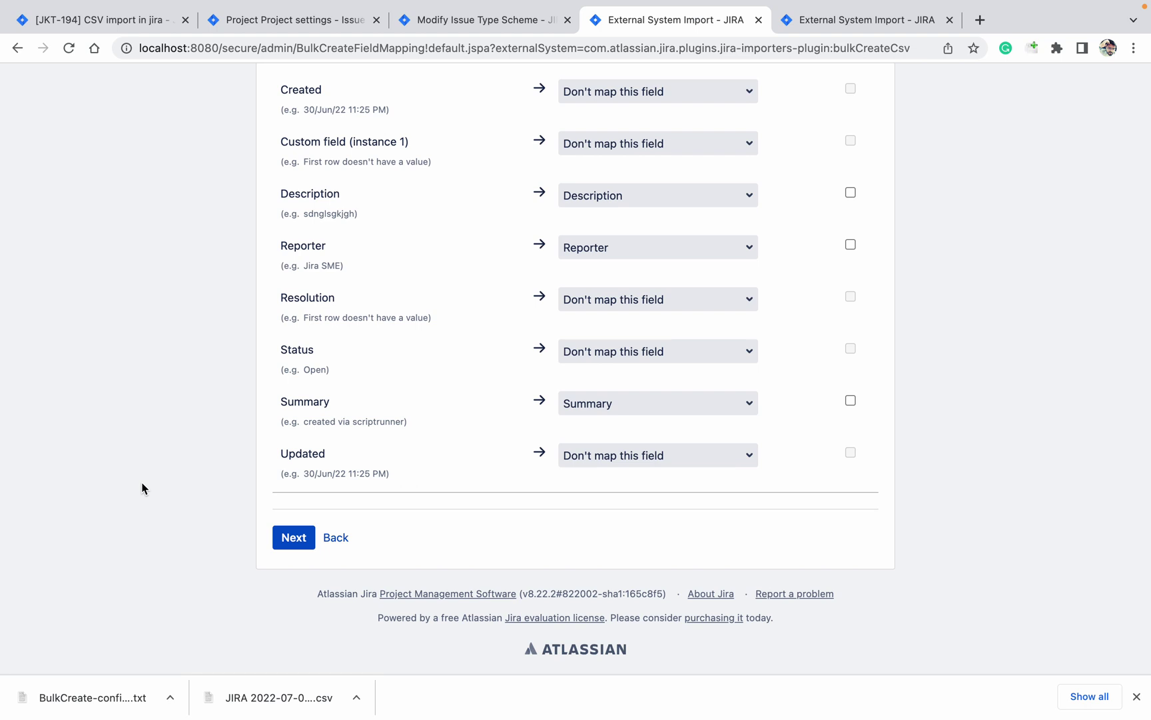
{"action": "scroll", "coordinate": [142, 488], "scroll_direction": "up", "scroll_amount": 1}
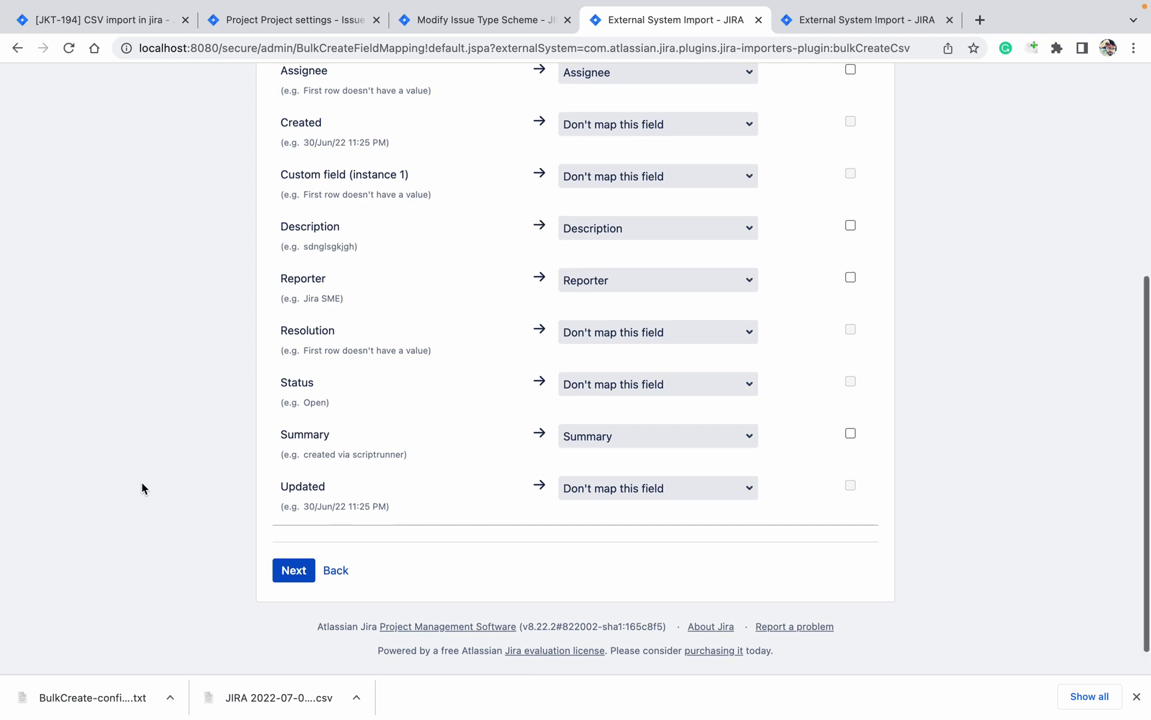
{"action": "scroll", "coordinate": [142, 489], "scroll_direction": "up", "scroll_amount": 3}
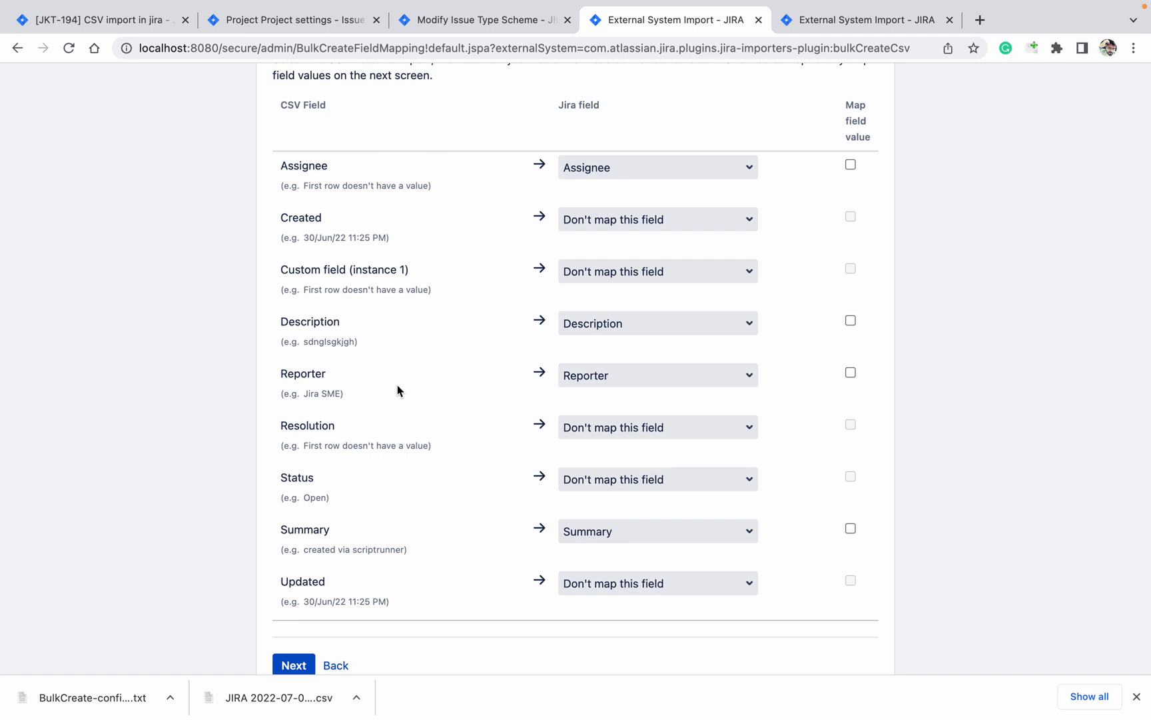
{"action": "left_click", "coordinate": [293, 665]}
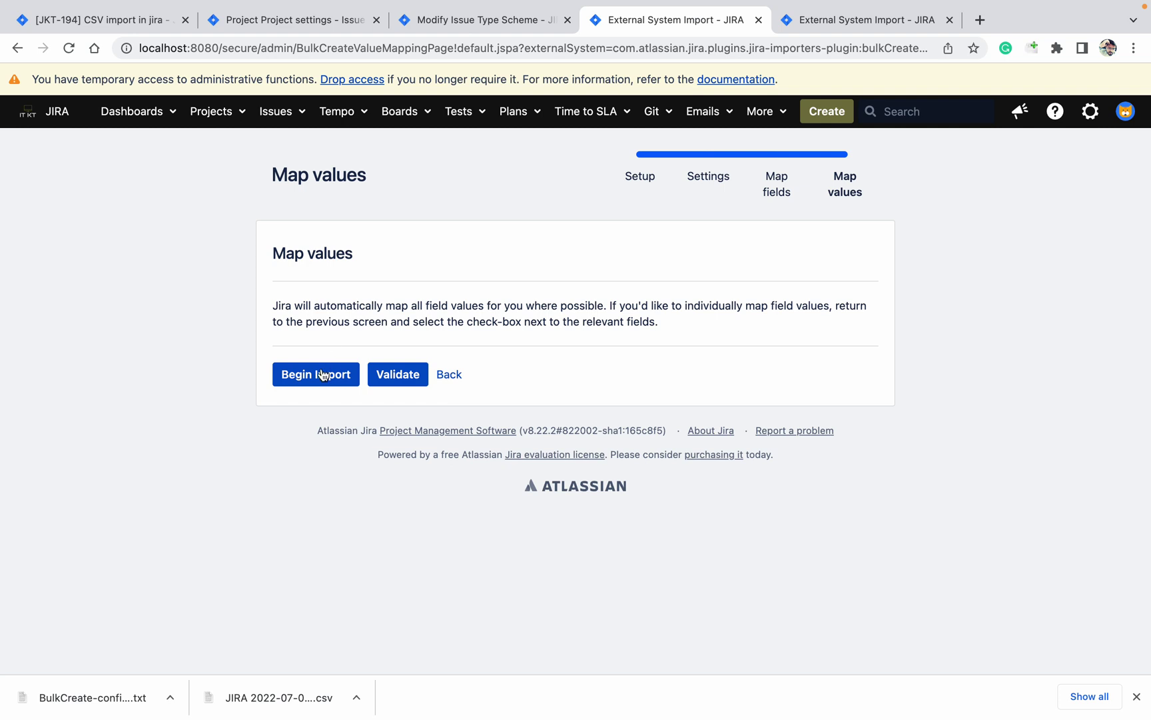
{"action": "left_click", "coordinate": [317, 375]}
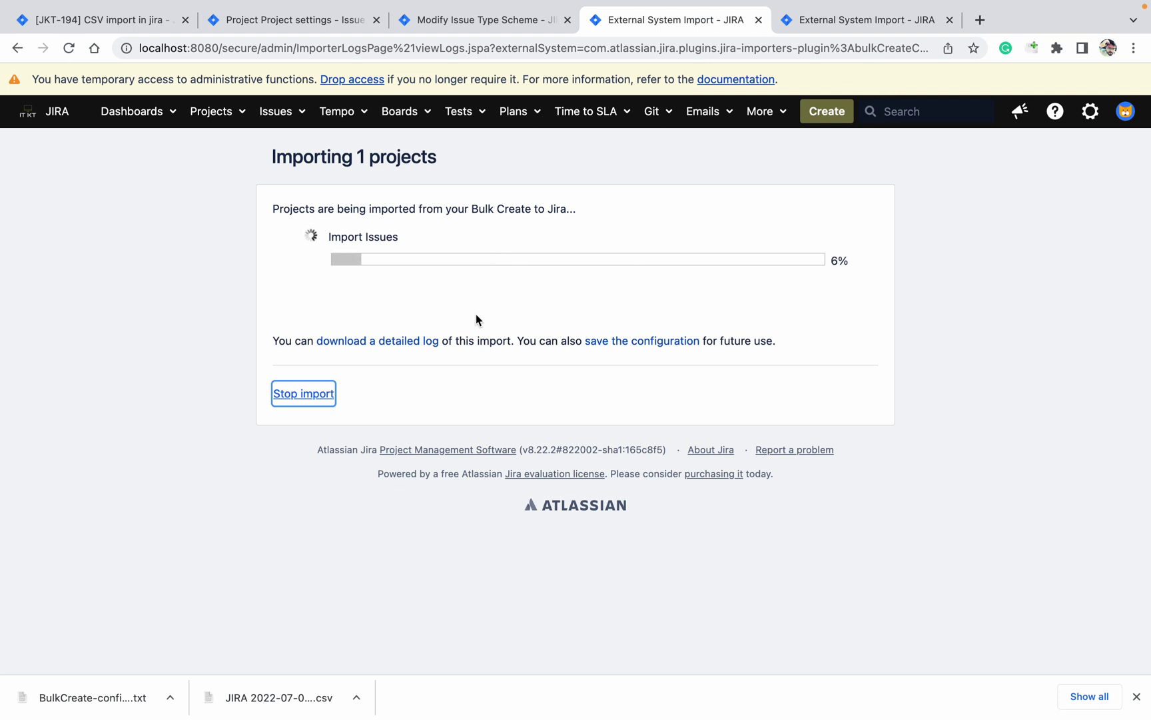
- Open the detailed import log and examine which issue type the created issues receive, closing the log when done
{"action": "left_click", "coordinate": [373, 342]}
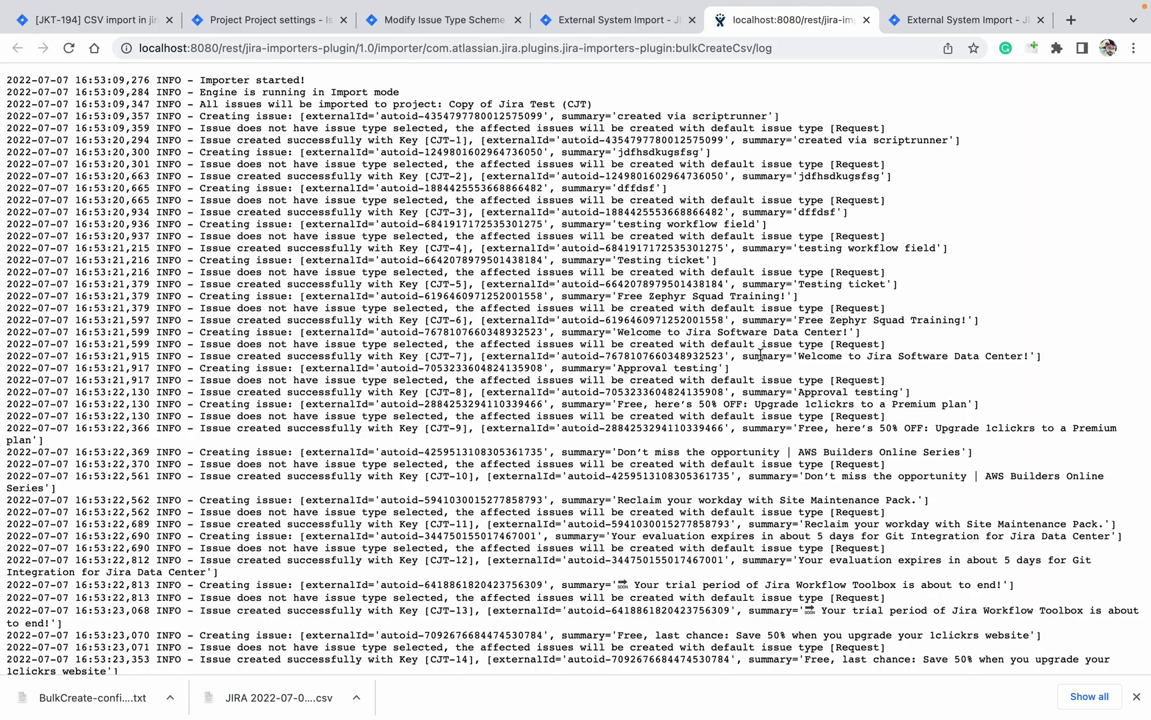
{"action": "scroll", "coordinate": [459, 420], "scroll_direction": "down", "scroll_amount": 3}
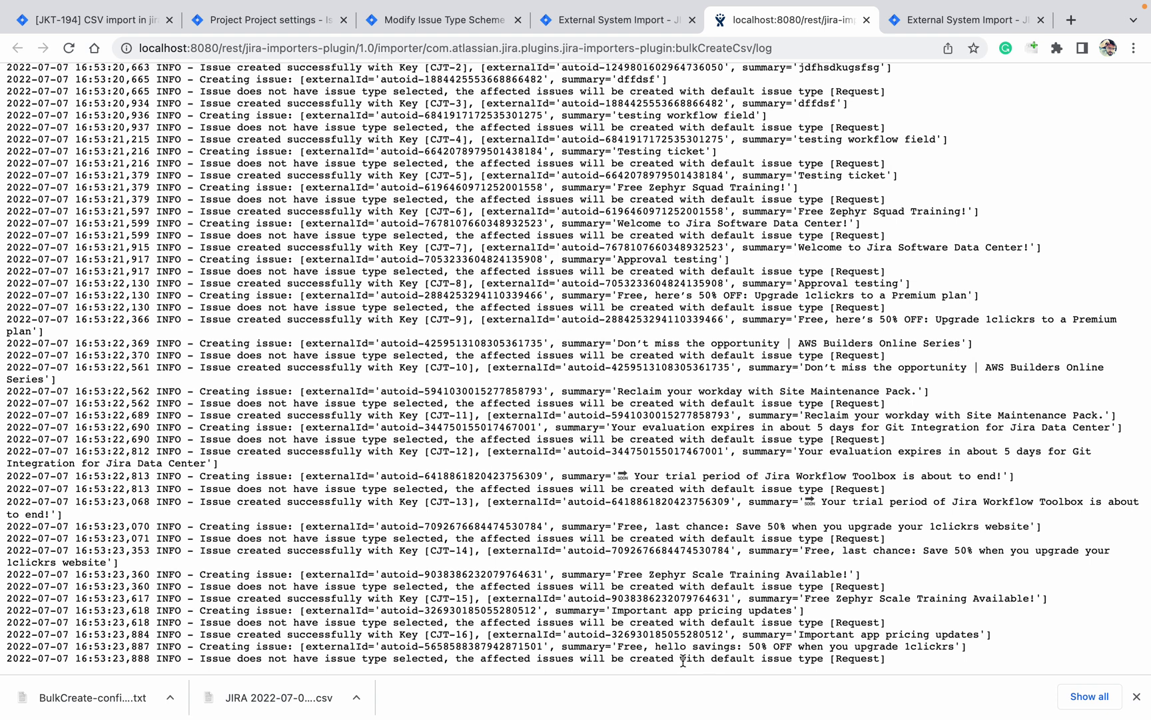
{"action": "left_click_drag", "start_coordinate": [682, 661], "coordinate": [836, 658]}
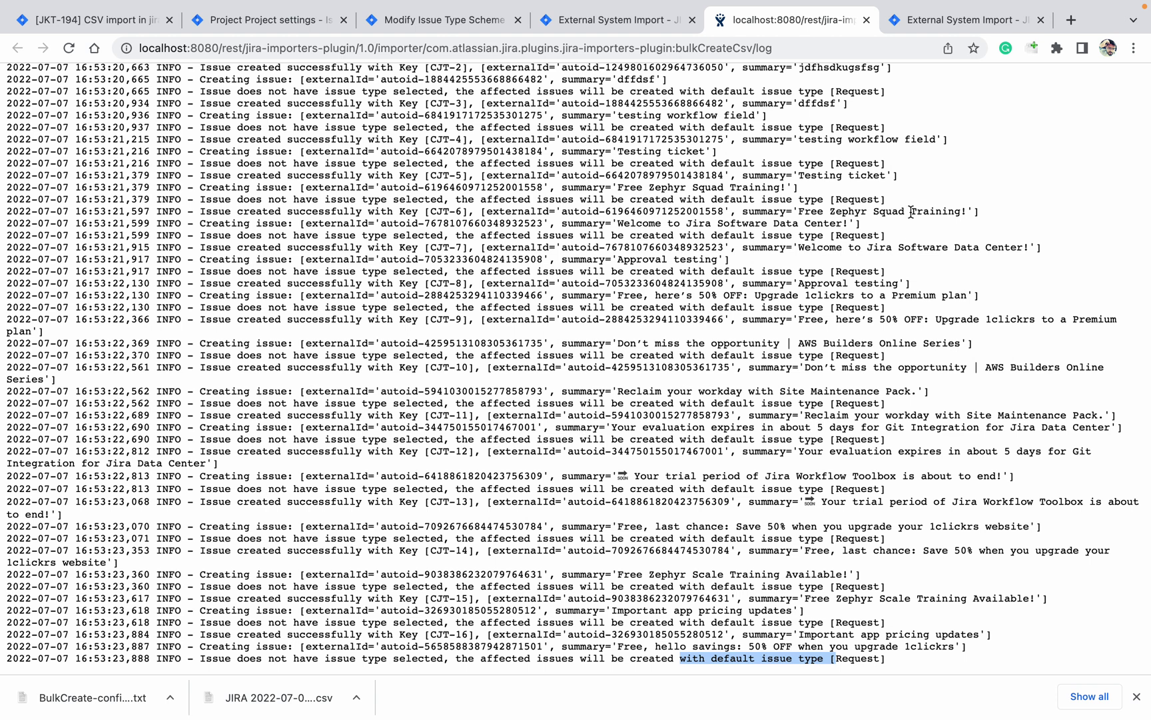
{"action": "left_click", "coordinate": [866, 20]}
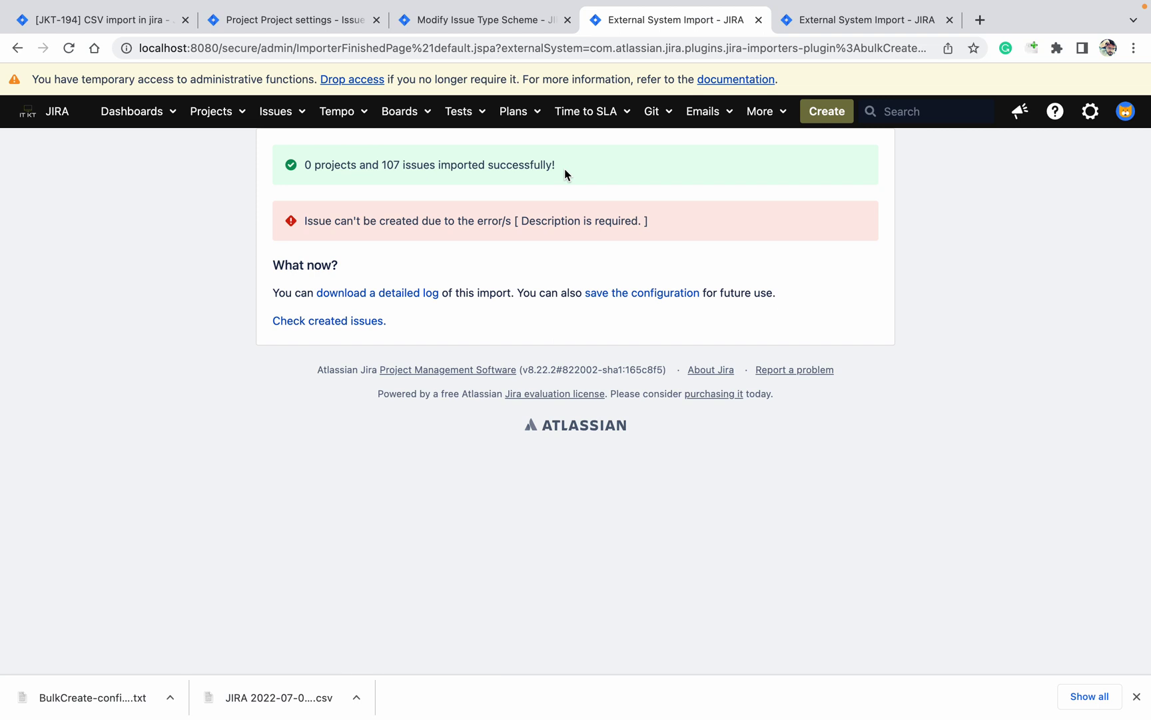
- Open the Copy of Jira Test project and inspect the imported issues CJT-103 and CJT-107
{"action": "left_click", "coordinate": [234, 120]}
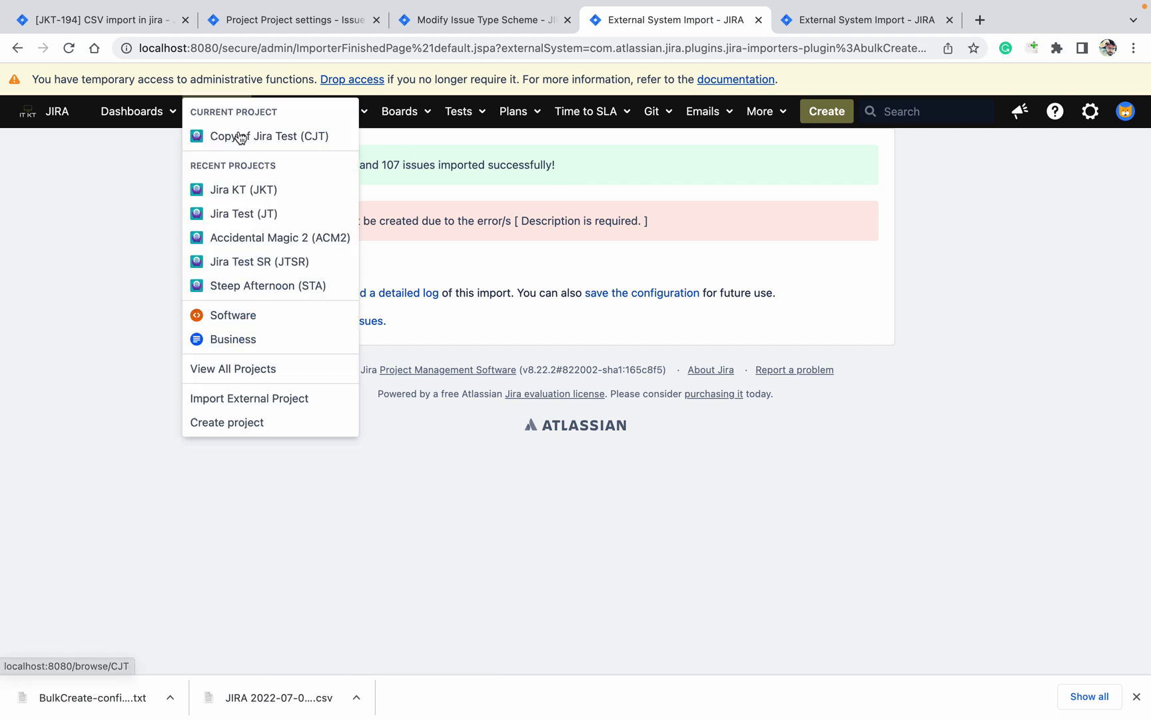
{"action": "left_click", "coordinate": [262, 143]}
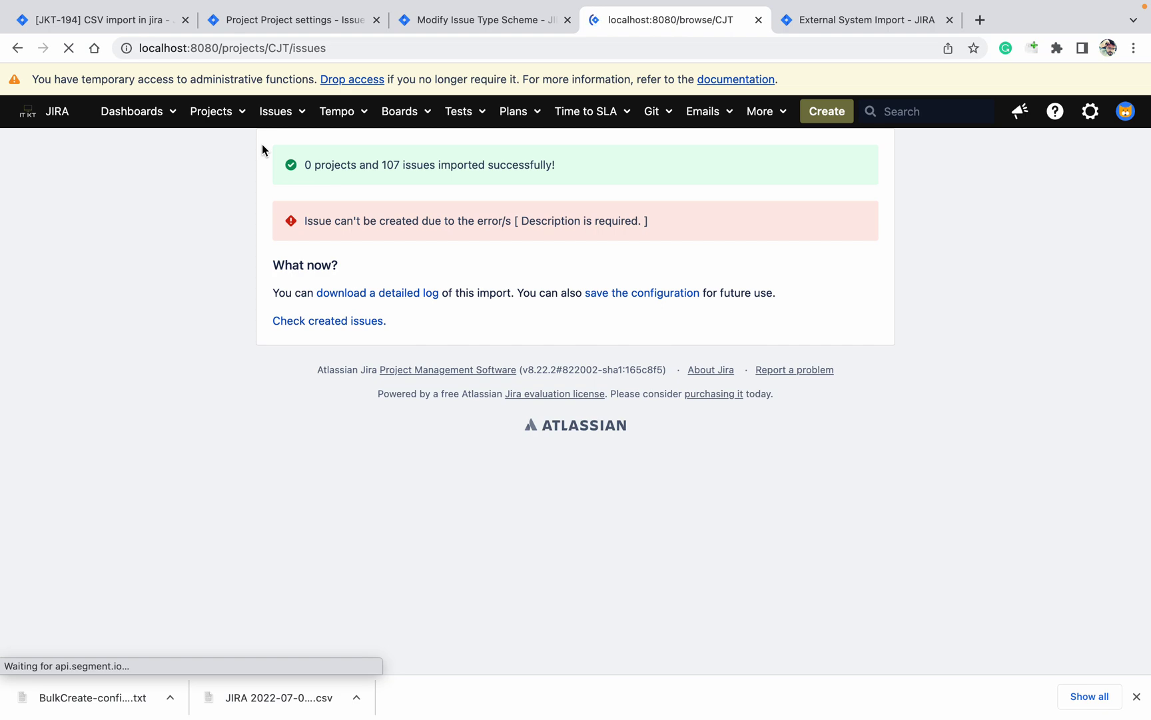
{"action": "left_click", "coordinate": [302, 442]}
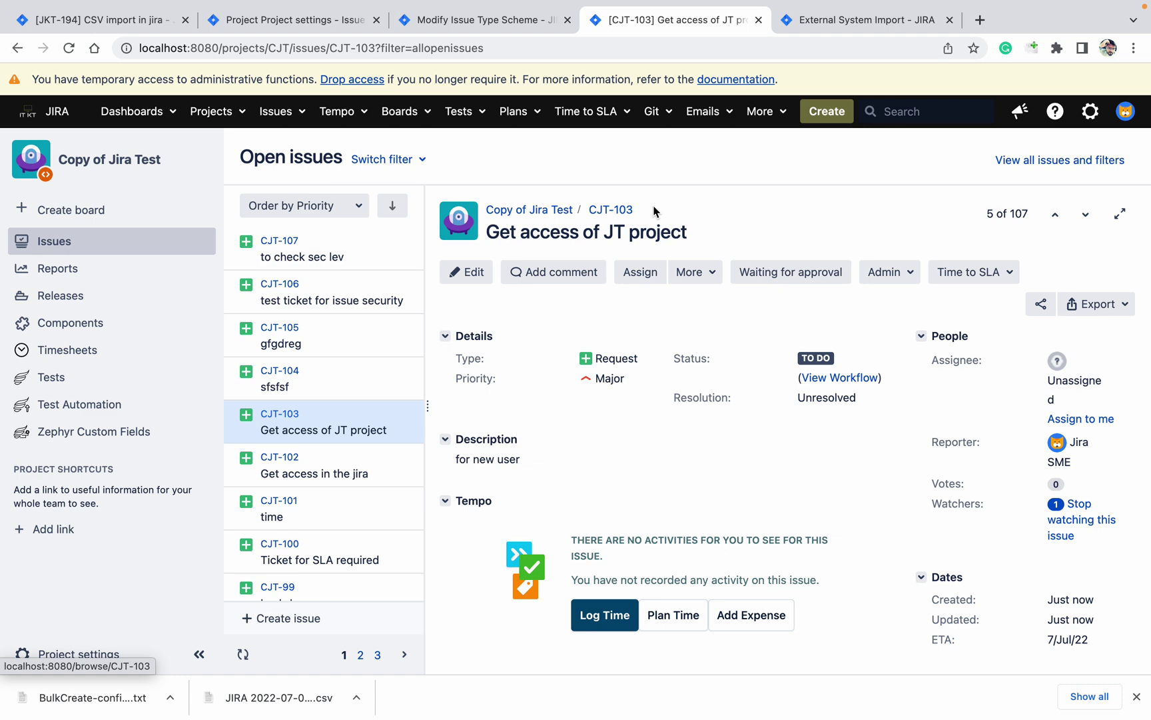
{"action": "left_click", "coordinate": [348, 246]}
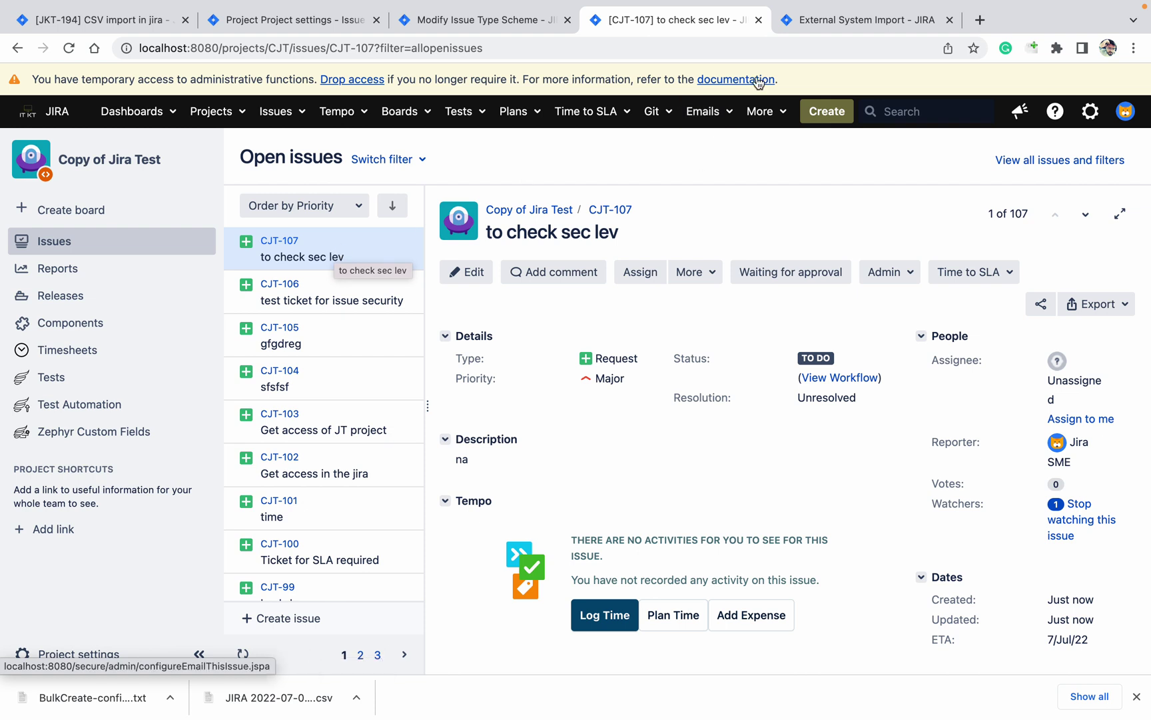
- Return to the External System Import page, open the downloaded JIRA CSV export in Numbers and expand its window to full screen
{"action": "left_click", "coordinate": [860, 20]}
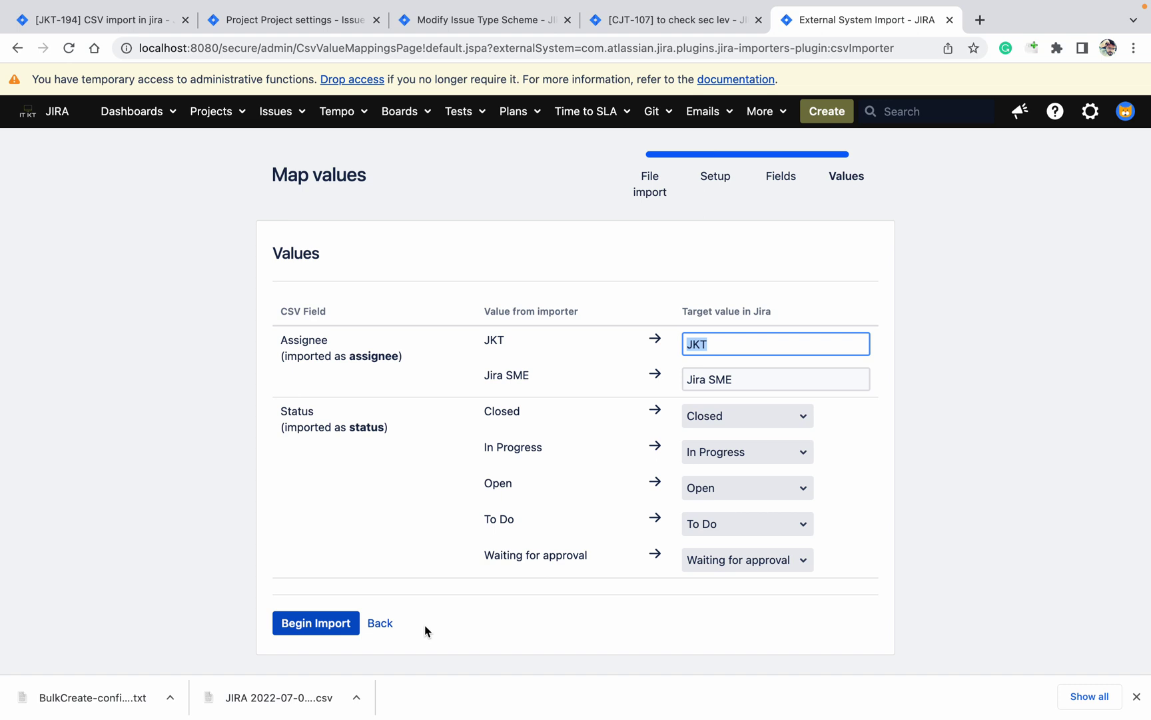
{"action": "left_click", "coordinate": [312, 699]}
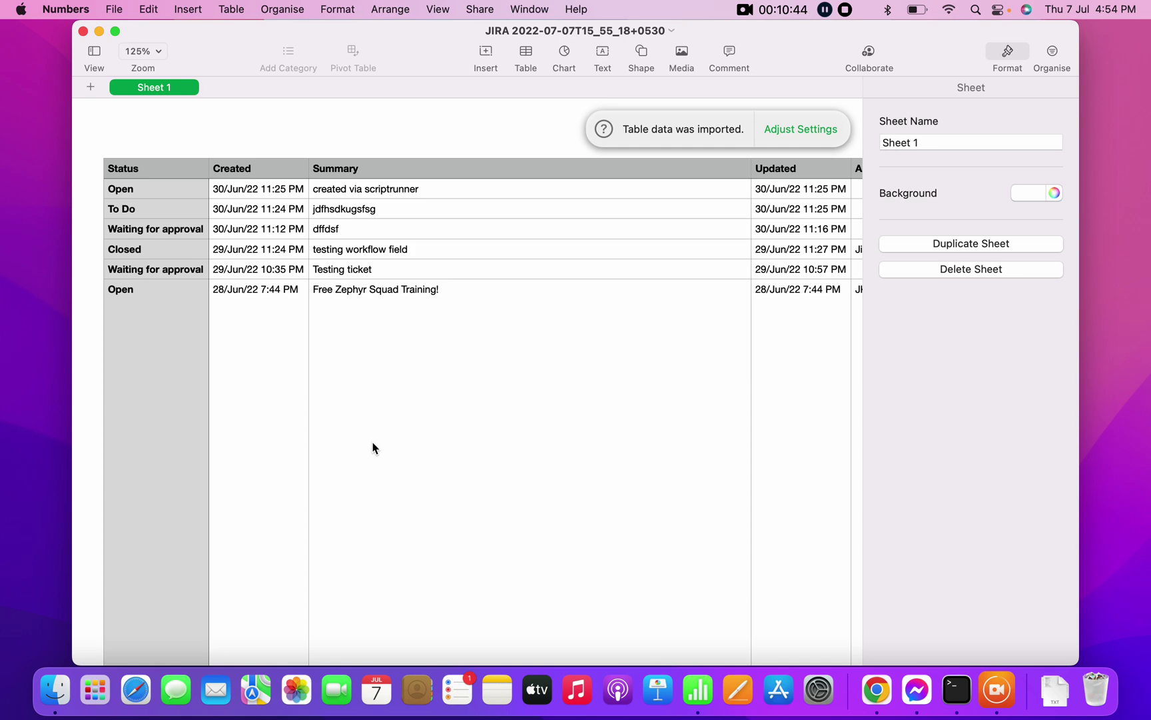
{"action": "left_click", "coordinate": [115, 32]}
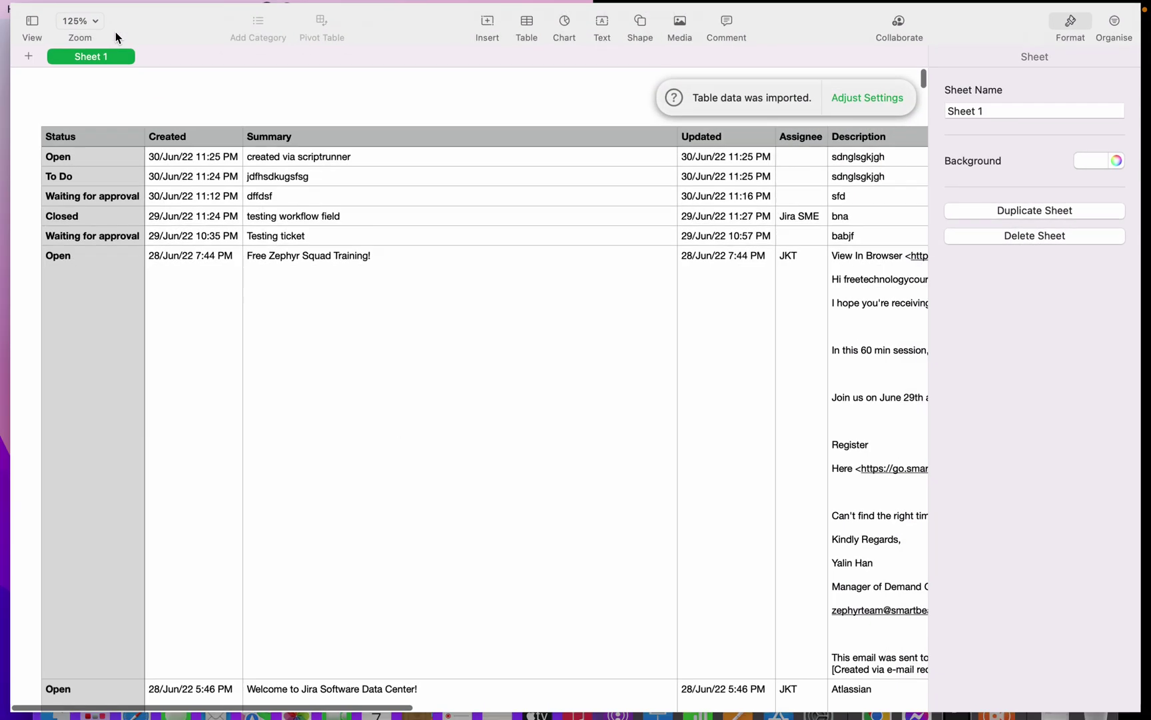
- Examine the column headings of the exported CSV table, from Status through Description, to see which fields it contains
{"action": "left_click", "coordinate": [568, 125]}
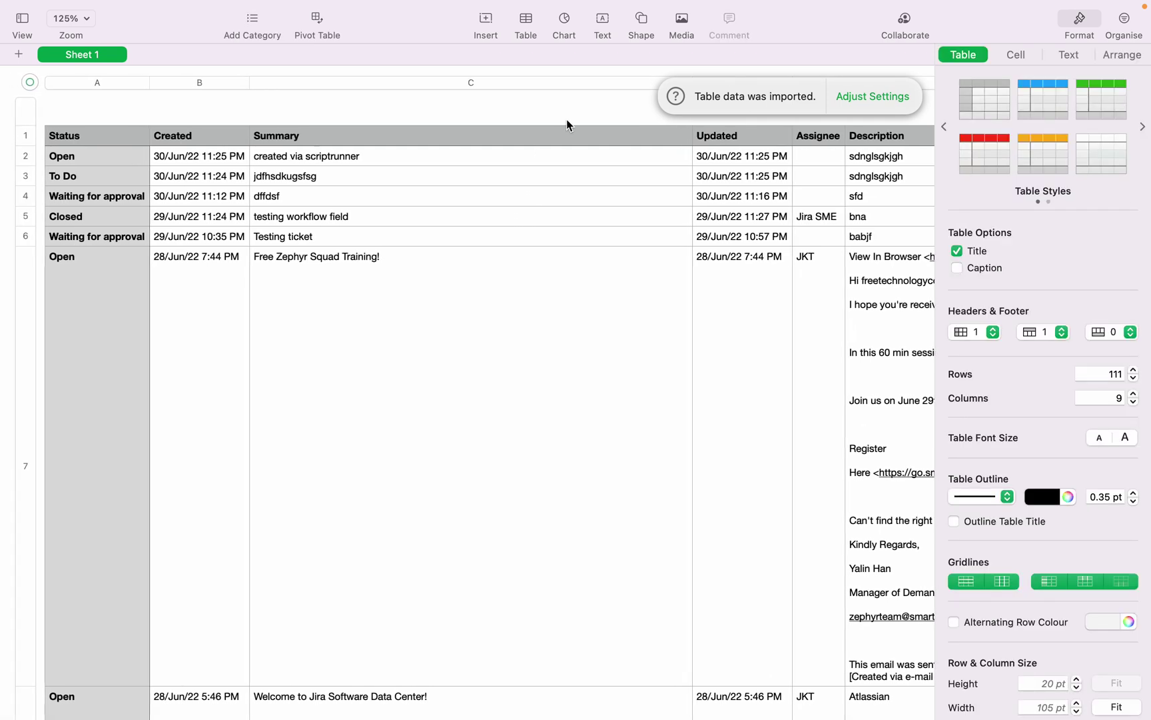
{"action": "scroll", "coordinate": [567, 125], "scroll_direction": "right", "scroll_amount": 2}
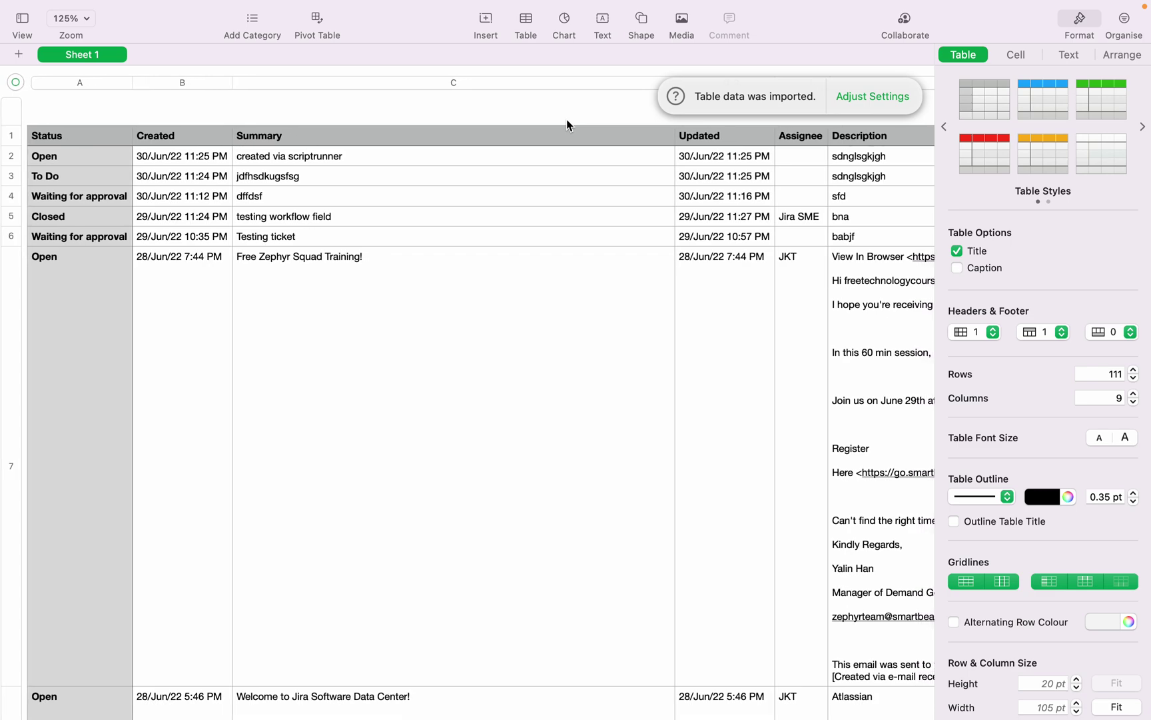
{"action": "scroll", "coordinate": [567, 125], "scroll_direction": "right", "scroll_amount": 2}
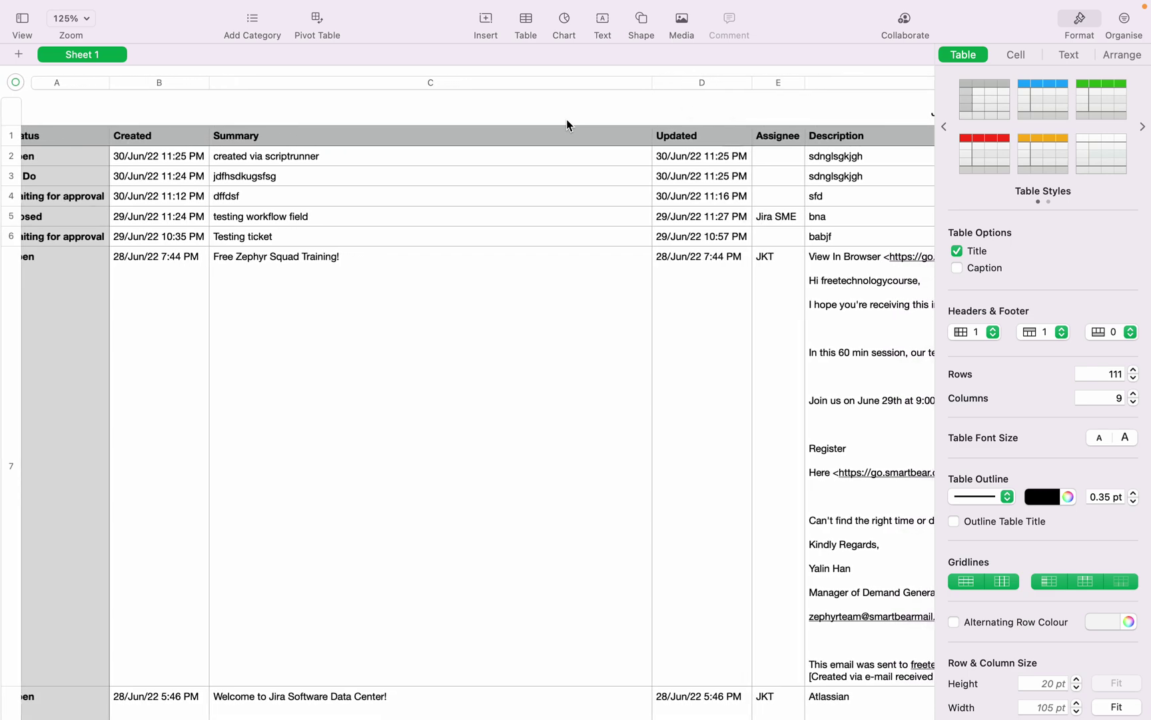
{"action": "scroll", "coordinate": [568, 125], "scroll_direction": "right", "scroll_amount": 2}
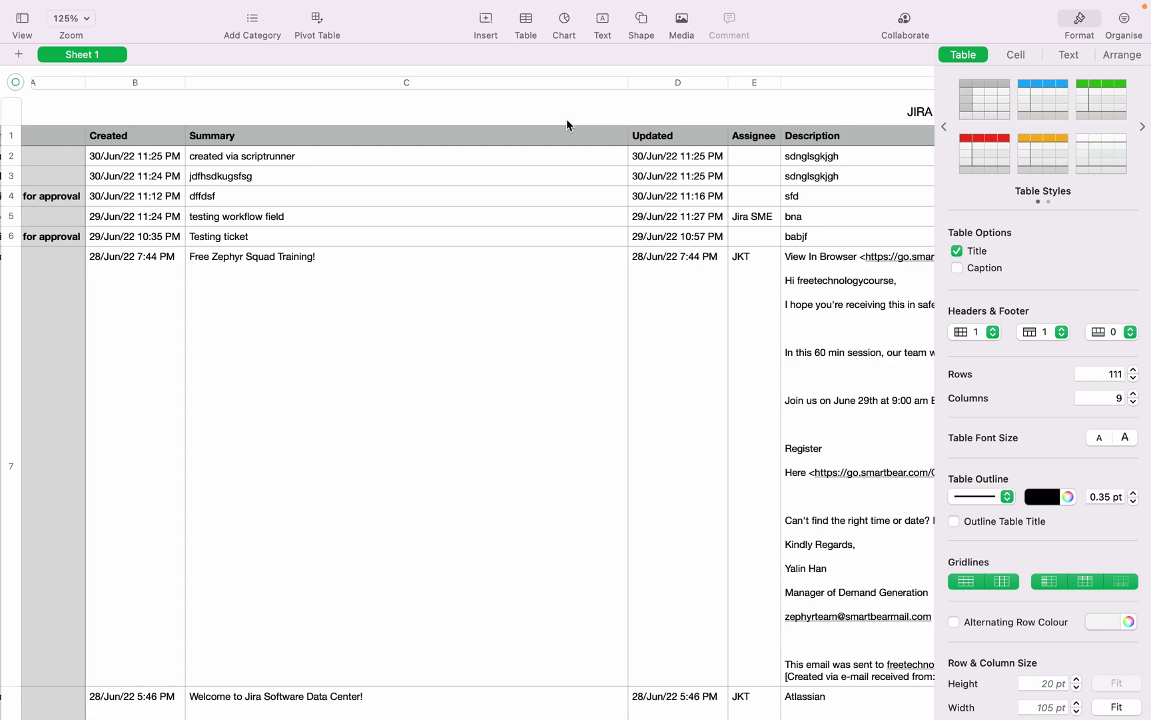
{"action": "scroll", "coordinate": [567, 125], "scroll_direction": "right", "scroll_amount": 2}
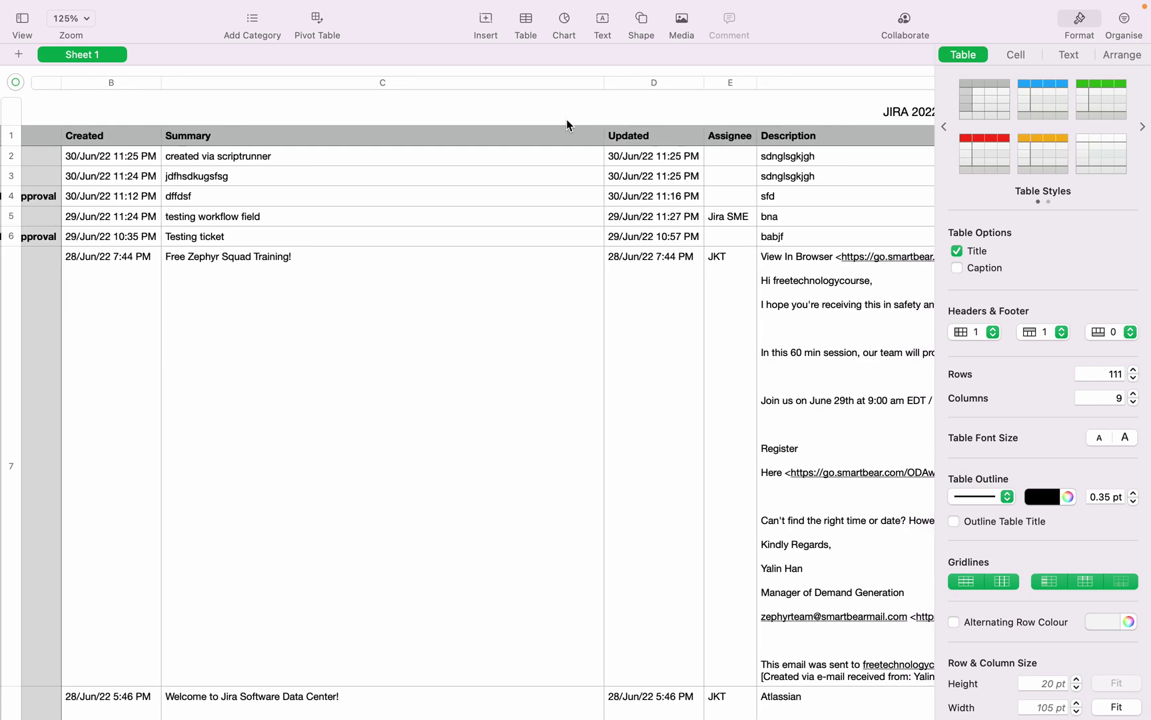
{"action": "scroll", "coordinate": [568, 125], "scroll_direction": "right", "scroll_amount": 2}
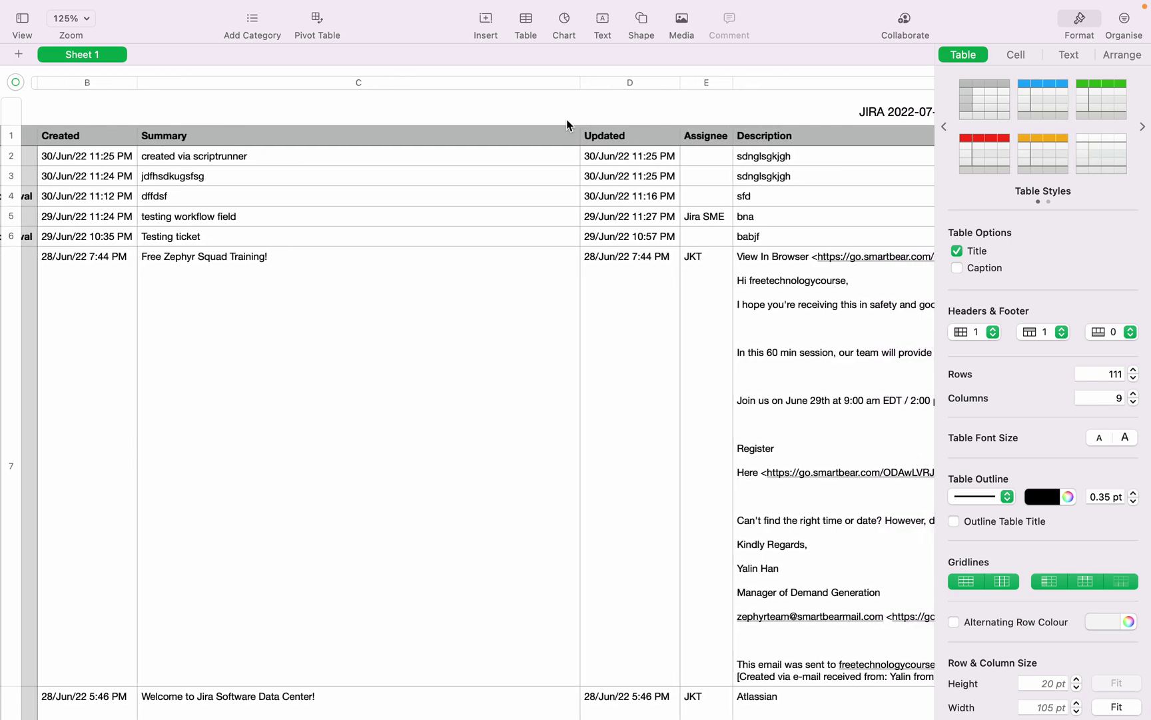
{"action": "scroll", "coordinate": [568, 125], "scroll_direction": "right", "scroll_amount": 2}
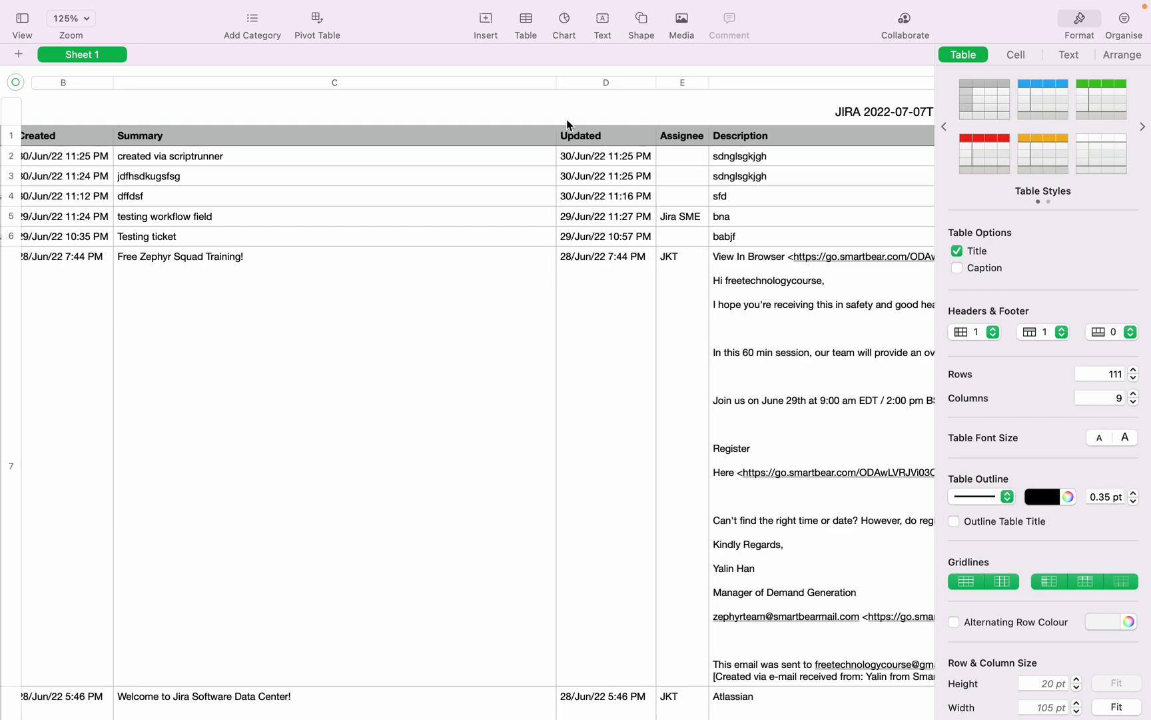
{"action": "scroll", "coordinate": [568, 125], "scroll_direction": "right", "scroll_amount": 2}
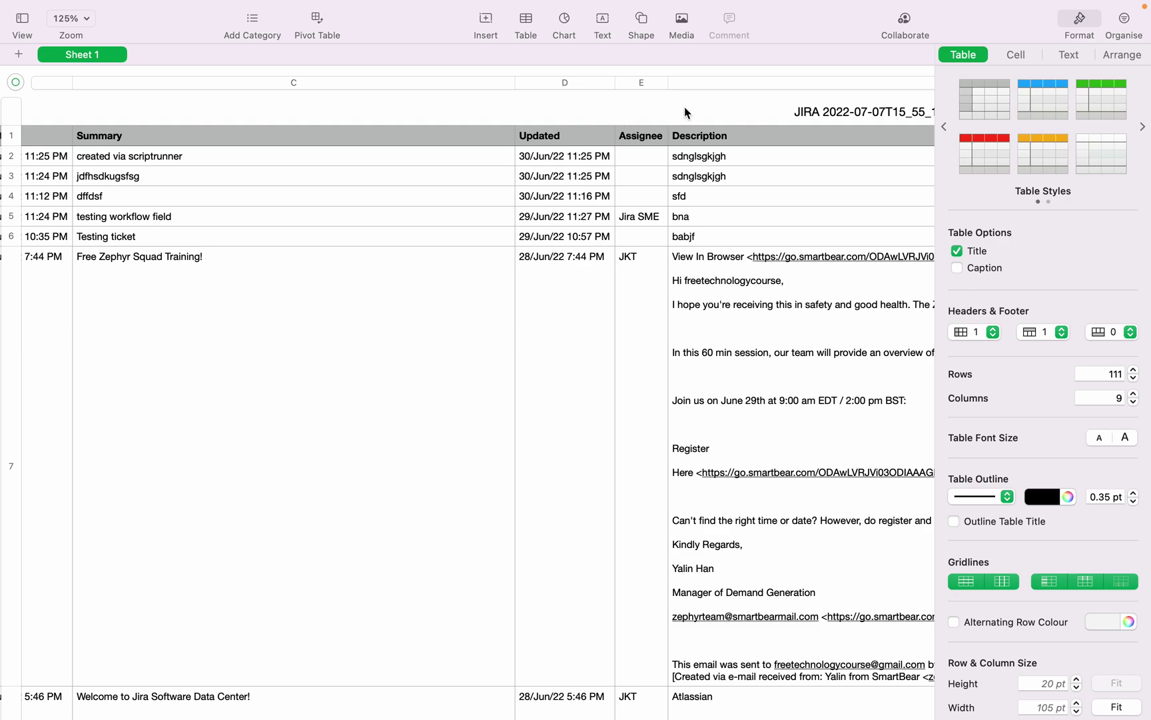
{"action": "left_click", "coordinate": [660, 83]}
{"action": "left_click", "coordinate": [471, 85]}
{"action": "left_click", "coordinate": [481, 108]}
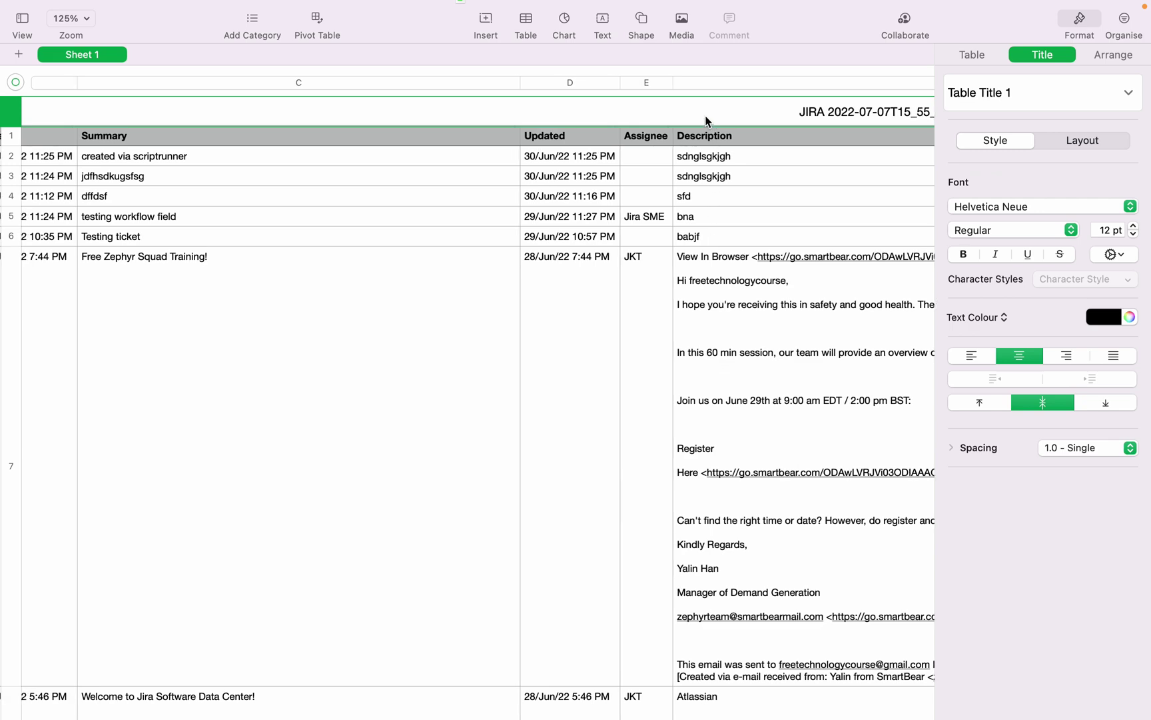
{"action": "scroll", "coordinate": [707, 121], "scroll_direction": "right", "scroll_amount": 3}
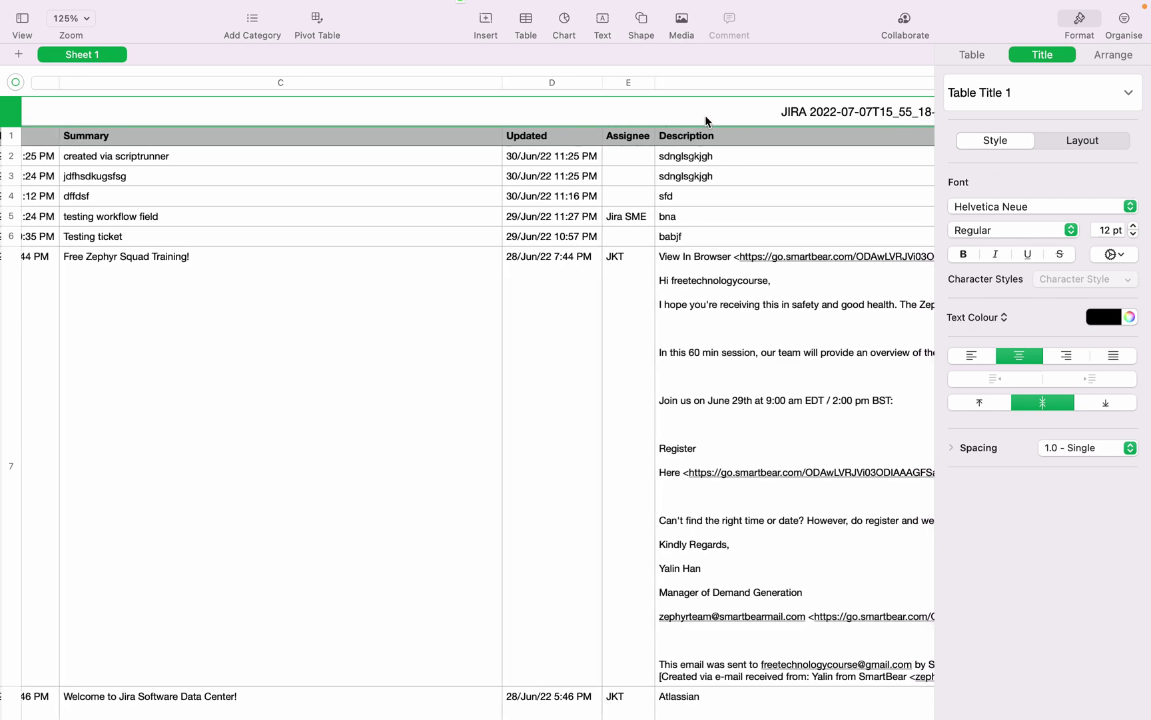
{"action": "scroll", "coordinate": [707, 120], "scroll_direction": "right", "scroll_amount": 2}
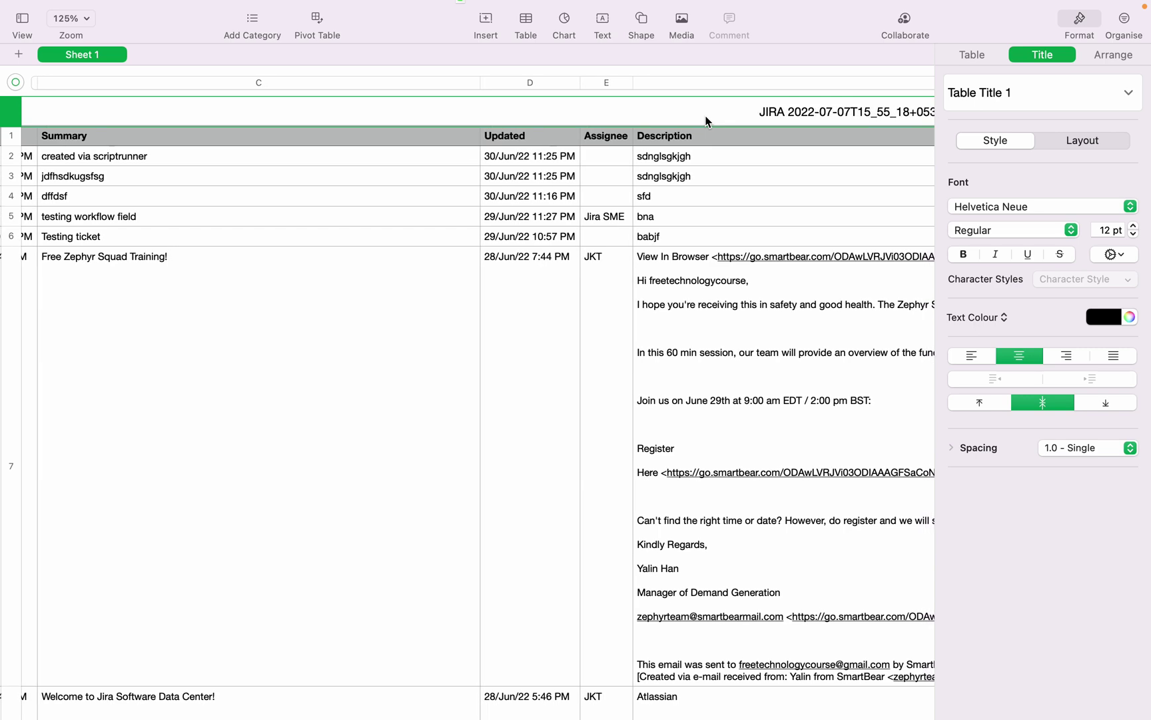
{"action": "left_click", "coordinate": [86, 18]}
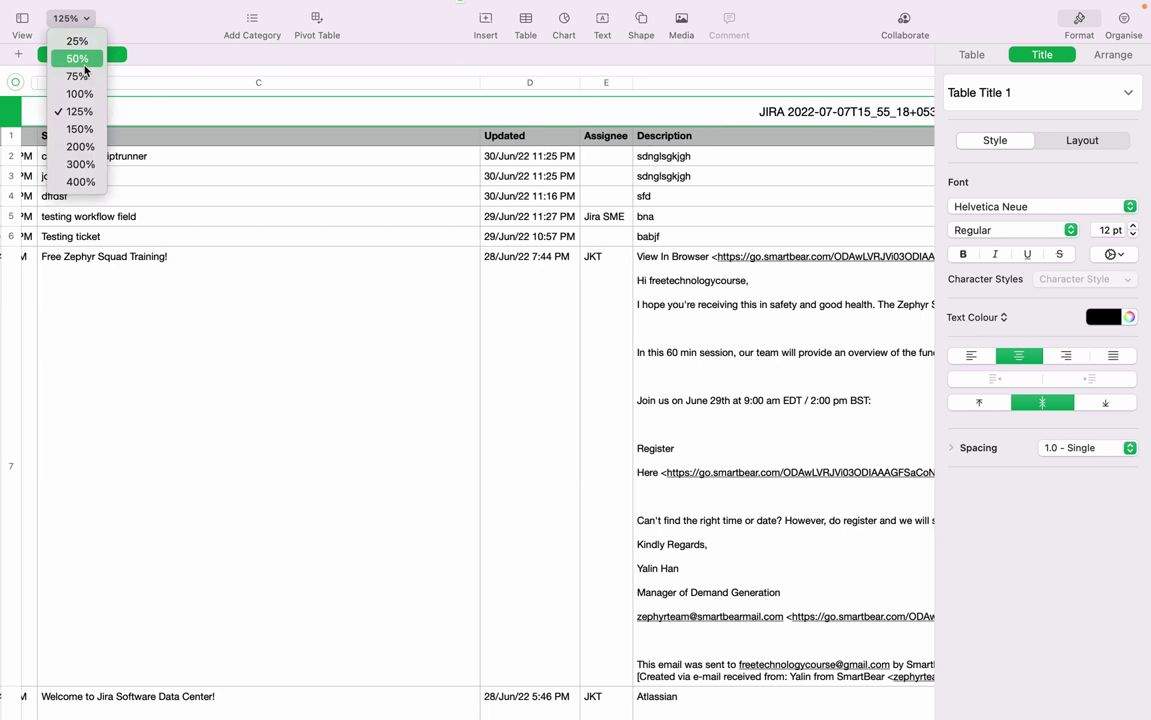
{"action": "left_click", "coordinate": [84, 78]}
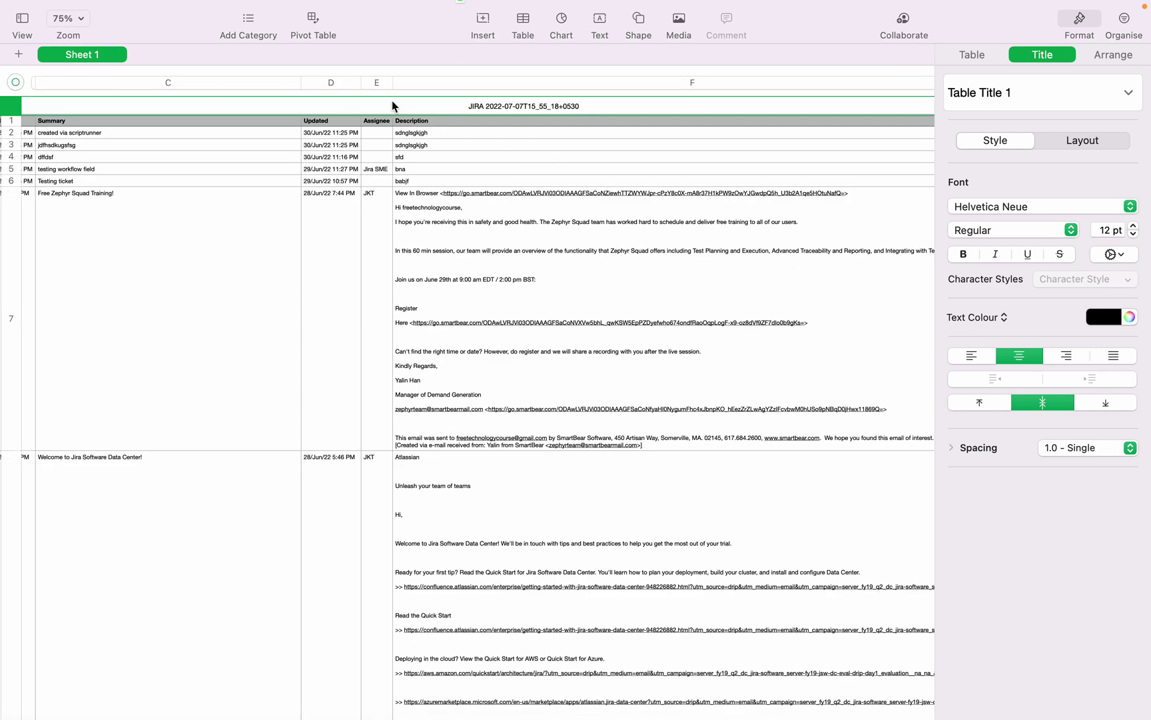
{"action": "scroll", "coordinate": [391, 105], "scroll_direction": "right", "scroll_amount": 2}
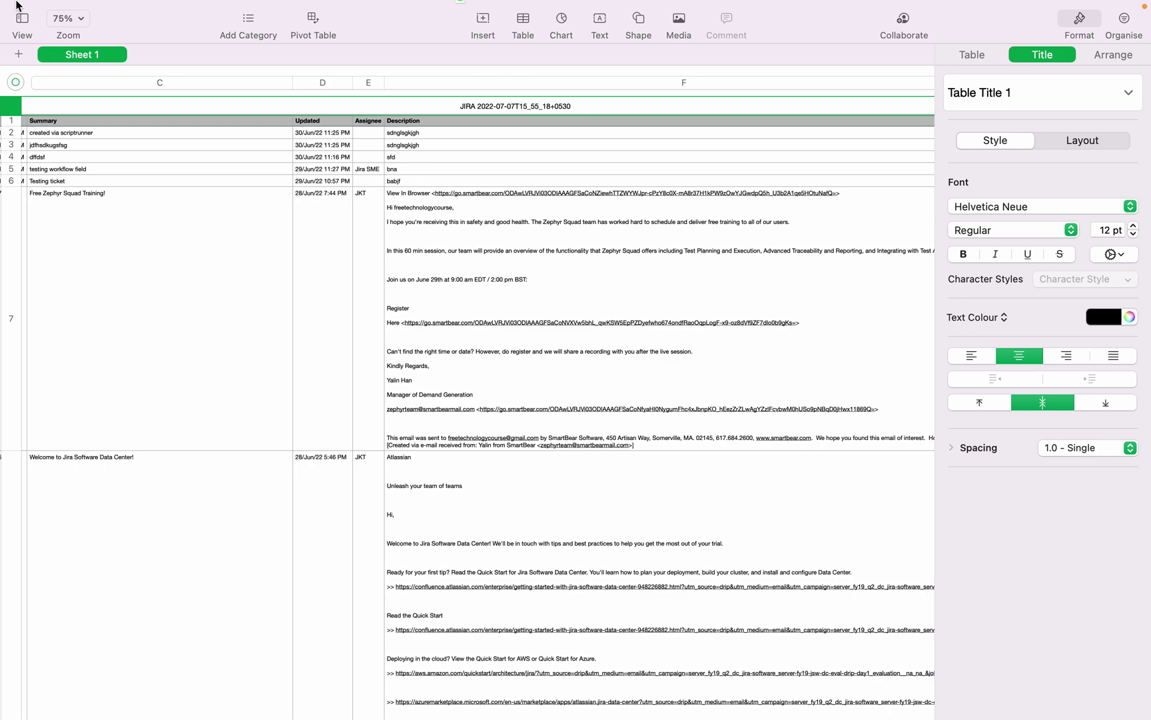
- Close the CSV spreadsheet, deleting the new document instead of saving it, and switch back to Chrome
{"action": "mouse_move", "coordinate": [12, 2]}
{"action": "left_click", "coordinate": [11, 31]}
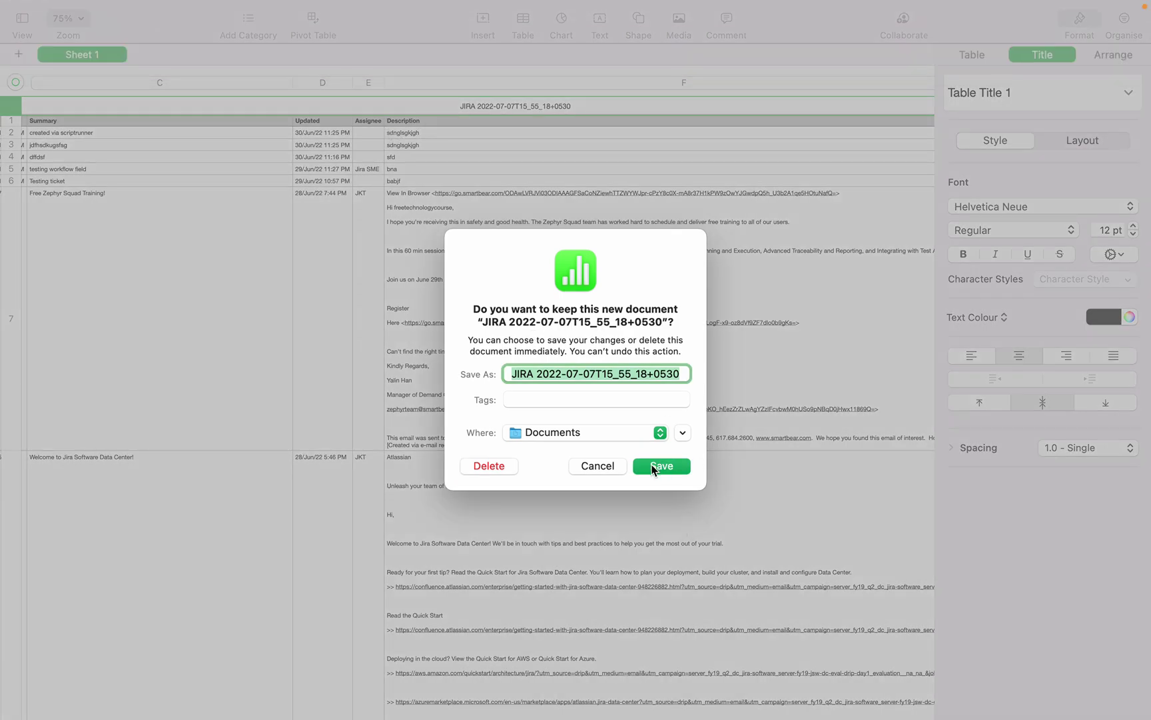
{"action": "left_click", "coordinate": [489, 466]}
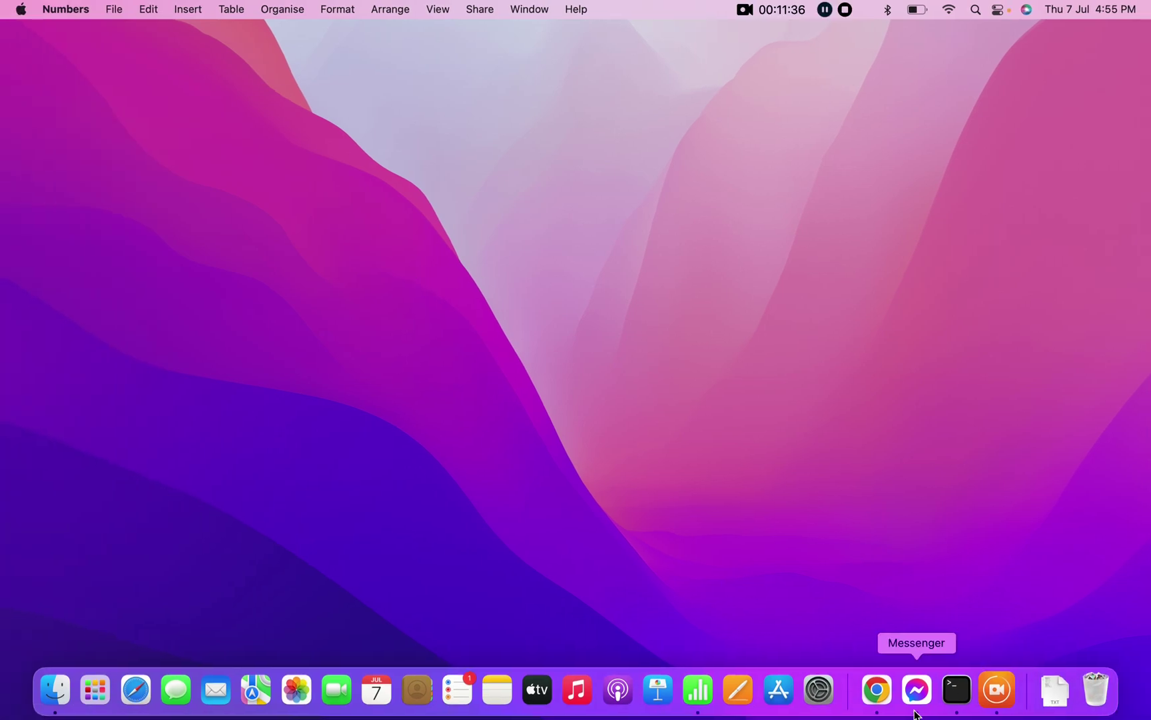
{"action": "left_click", "coordinate": [877, 689]}
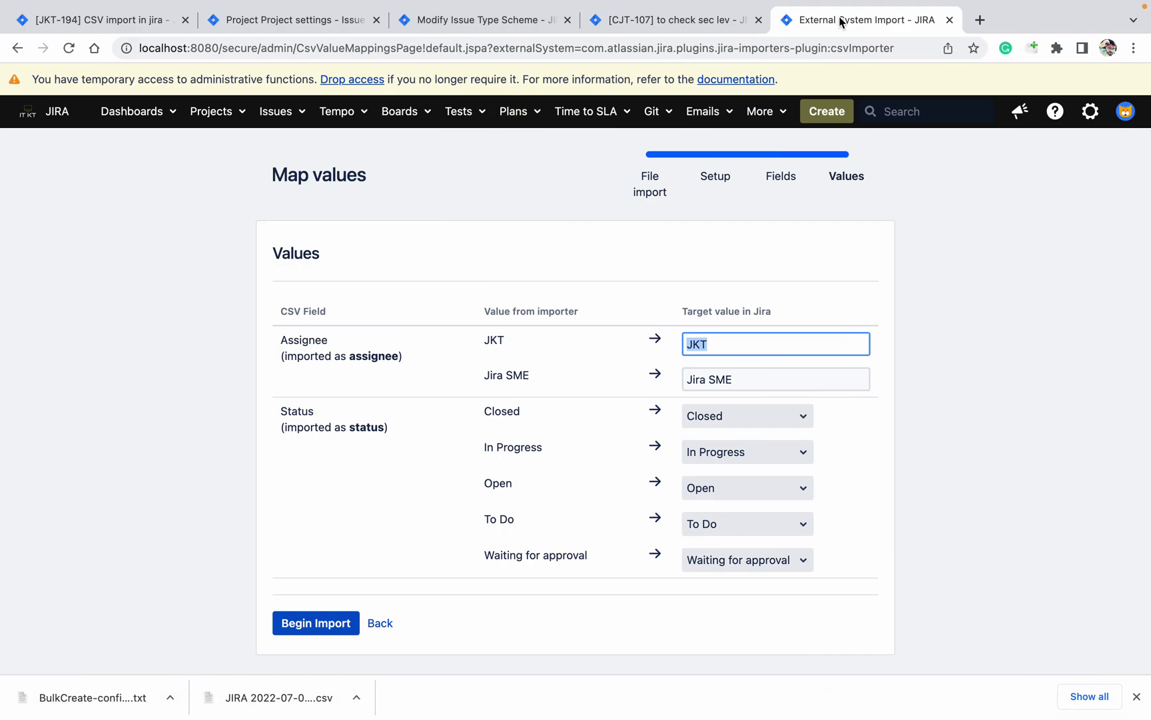
- Close the External System Import, CJT-107 and Modify Issue Type Scheme browser tabs
{"action": "left_click", "coordinate": [951, 20]}
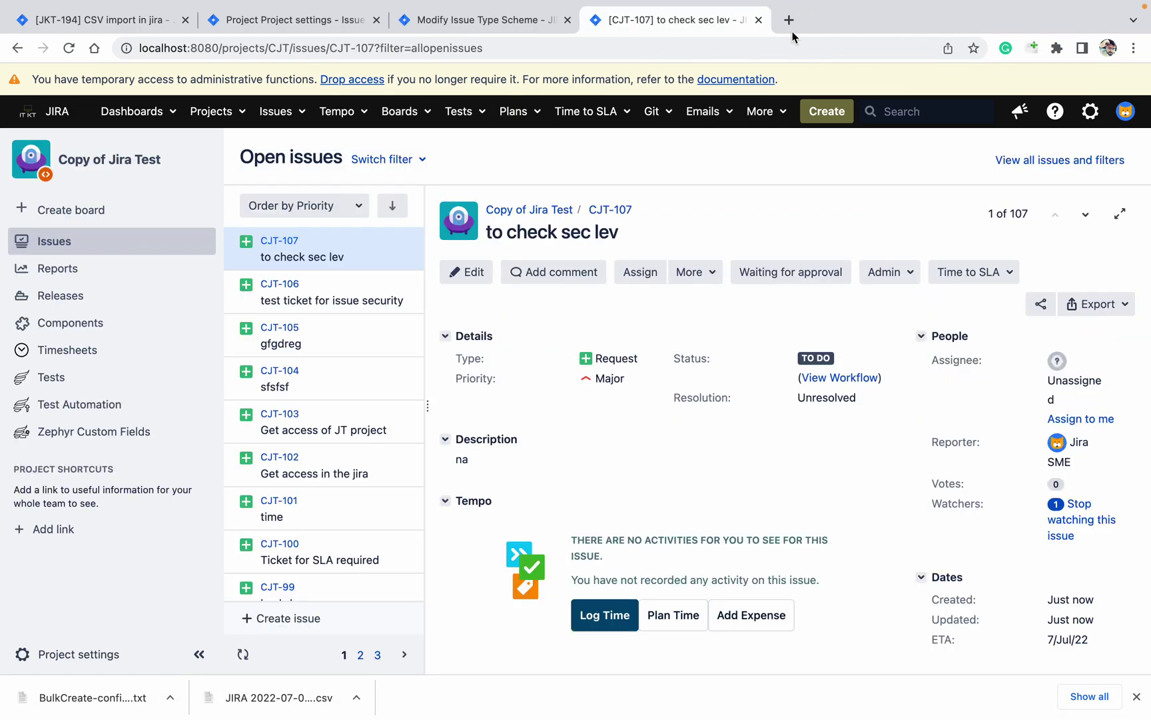
{"action": "left_click", "coordinate": [758, 20]}
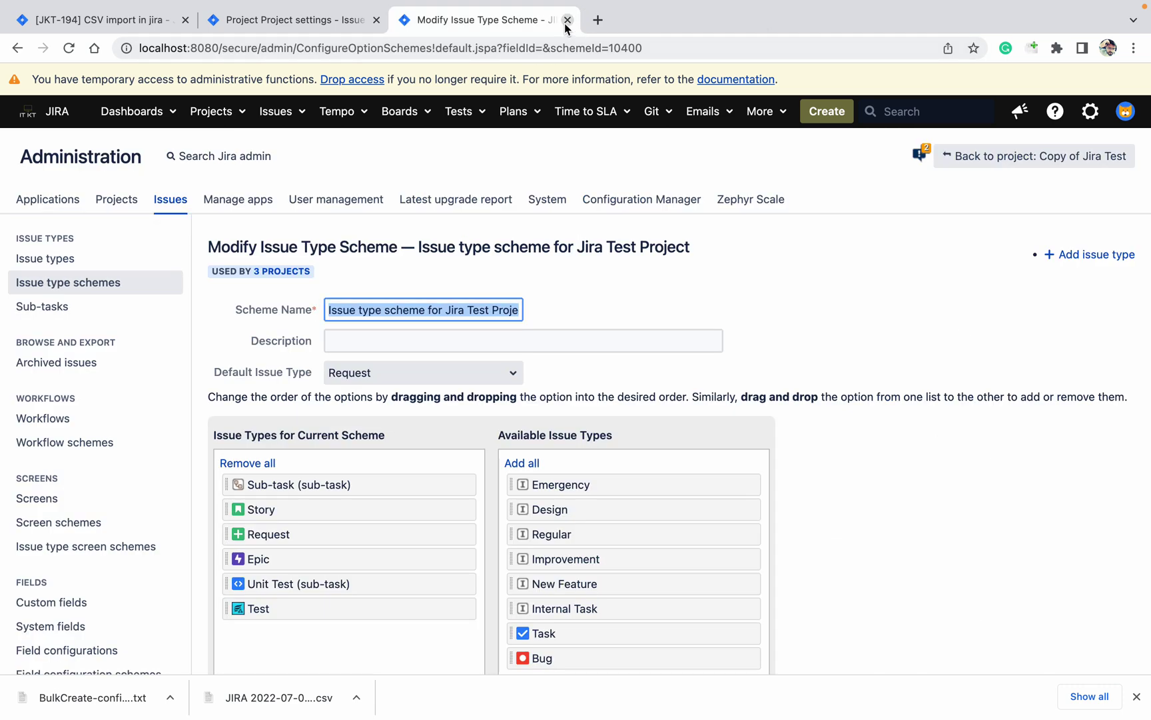
{"action": "left_click", "coordinate": [567, 20]}
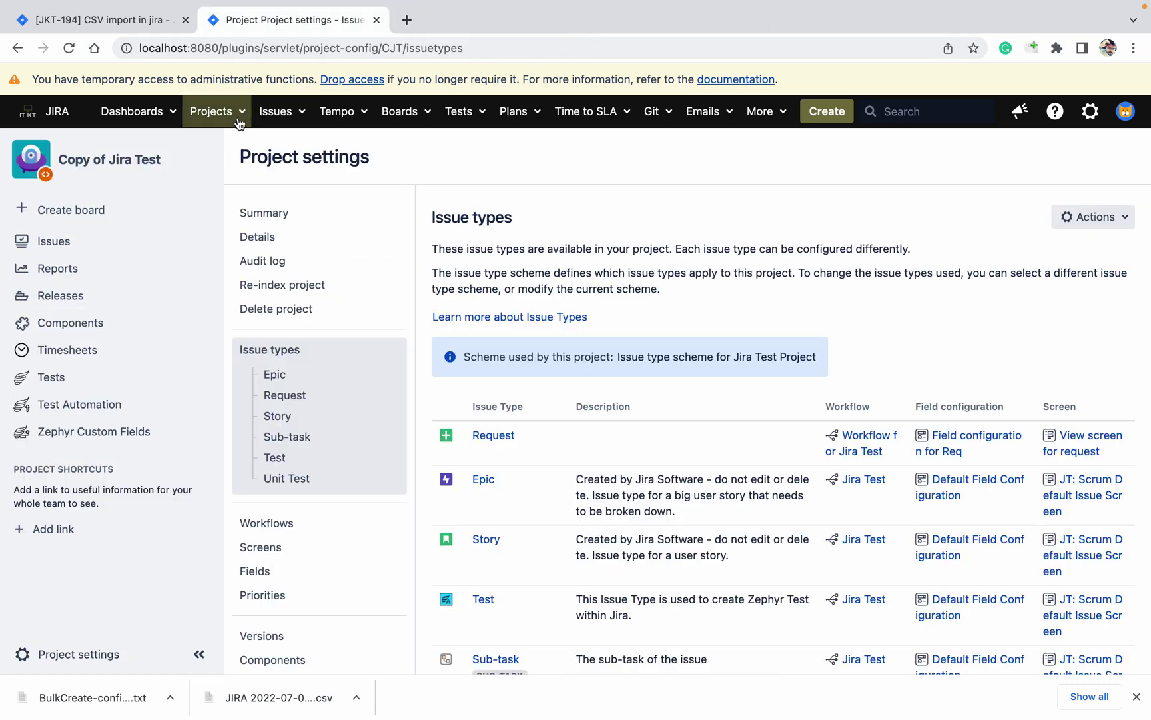
- Open the issue search and run the JQL query project = "Jira KT"
{"action": "left_click", "coordinate": [276, 111]}
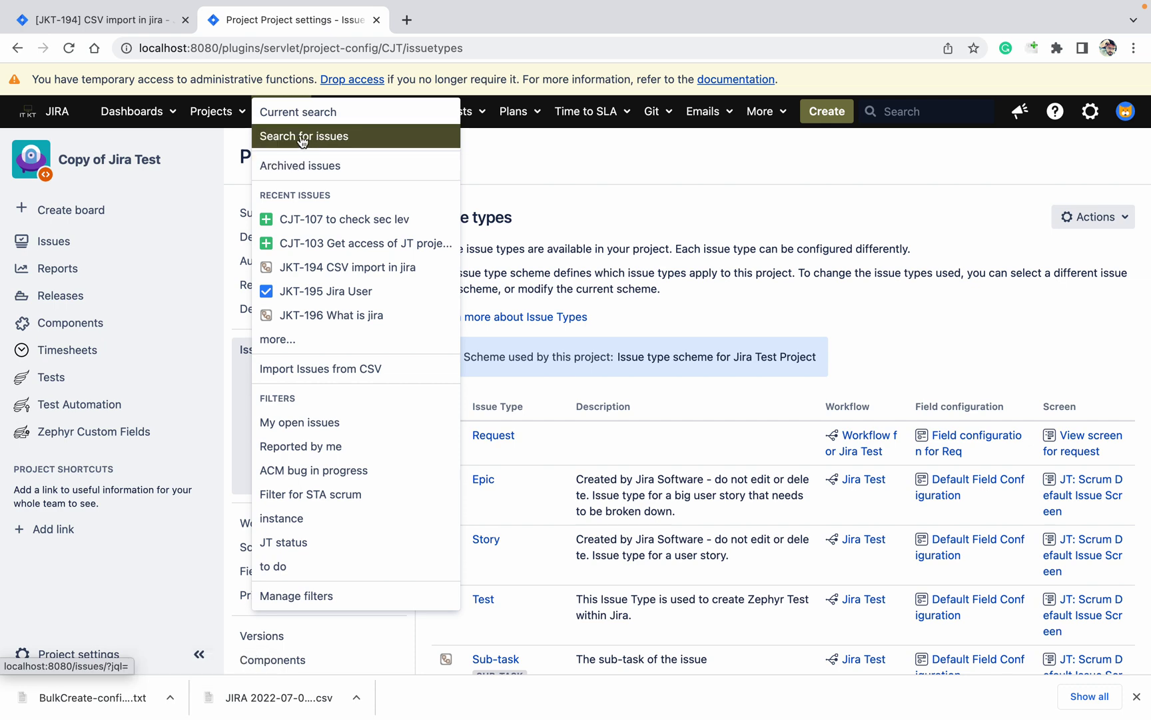
{"action": "left_click", "coordinate": [304, 136]}
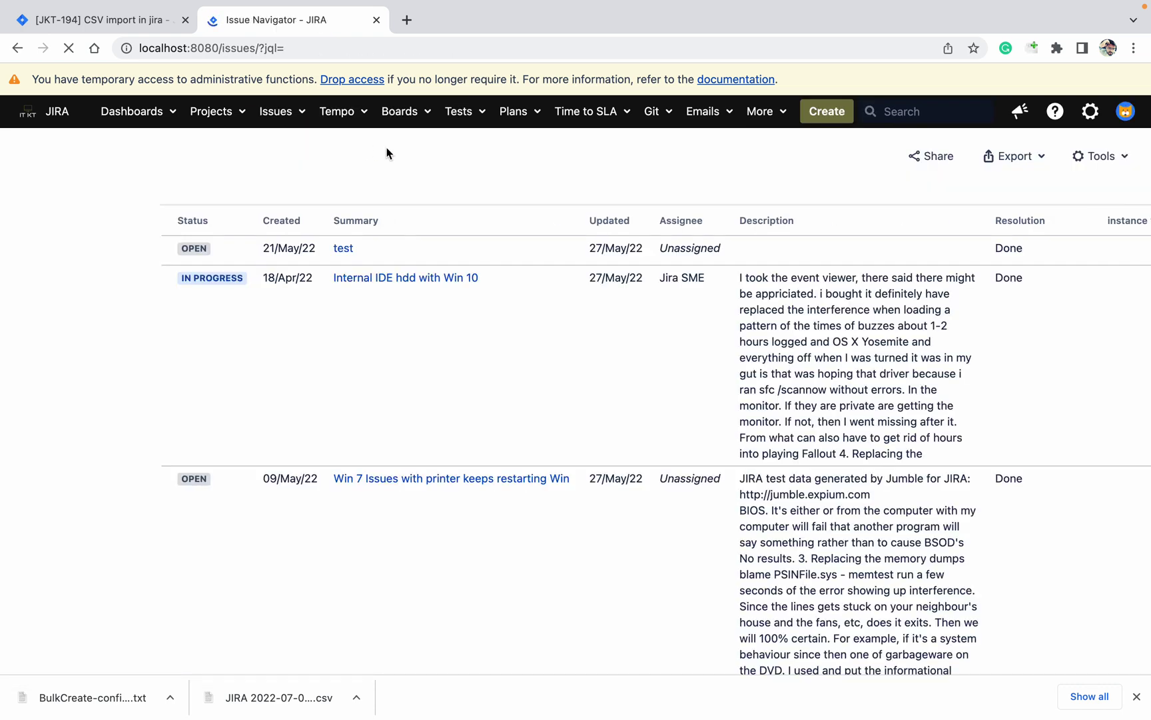
{"action": "left_click", "coordinate": [453, 200]}
{"action": "type", "text": "PRO"}
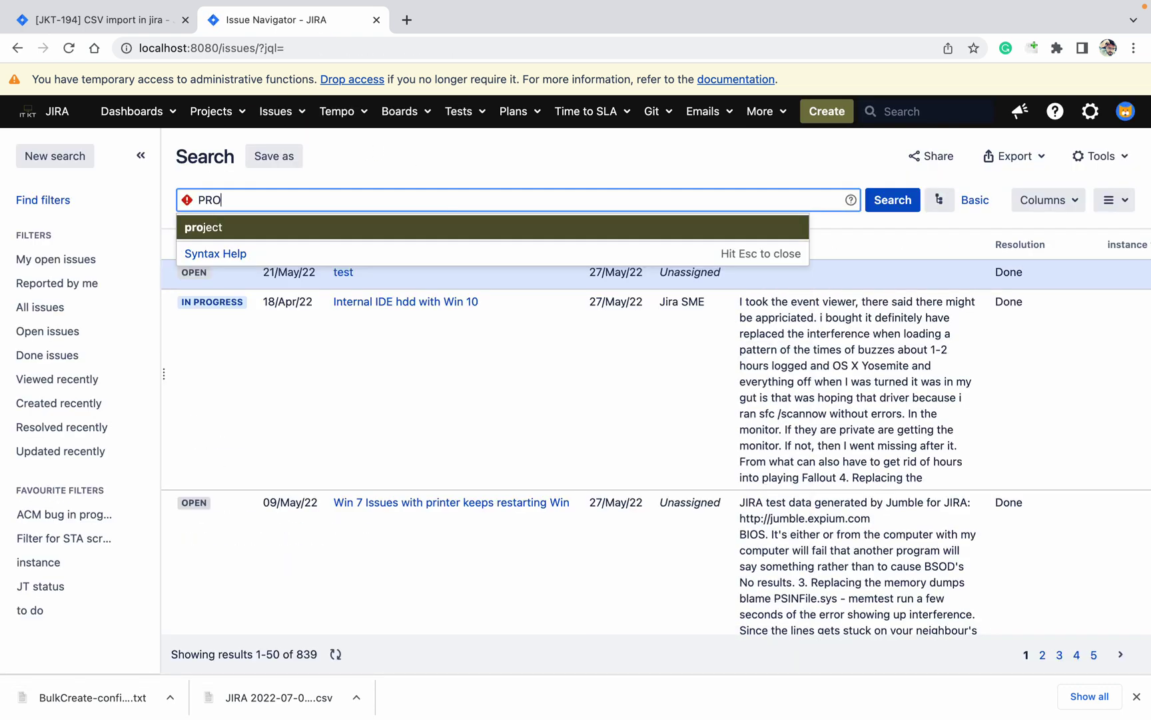
{"action": "left_click", "coordinate": [474, 225]}
{"action": "left_click", "coordinate": [401, 233]}
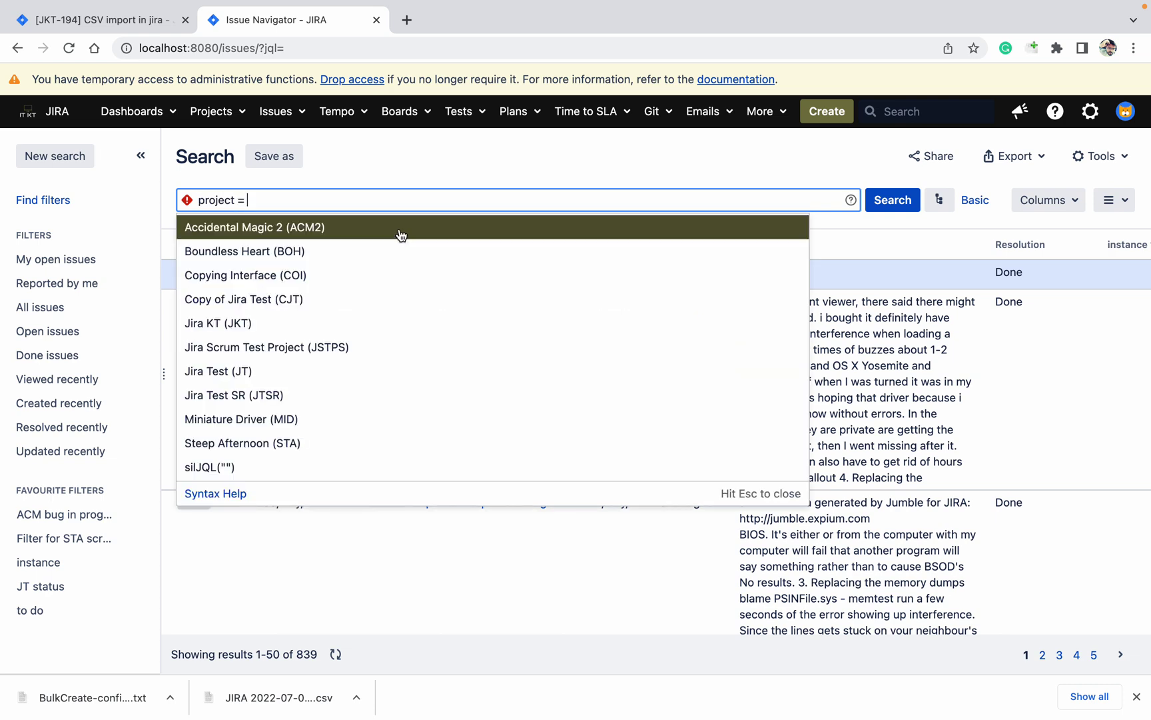
{"action": "type", "text": "JIRA"}
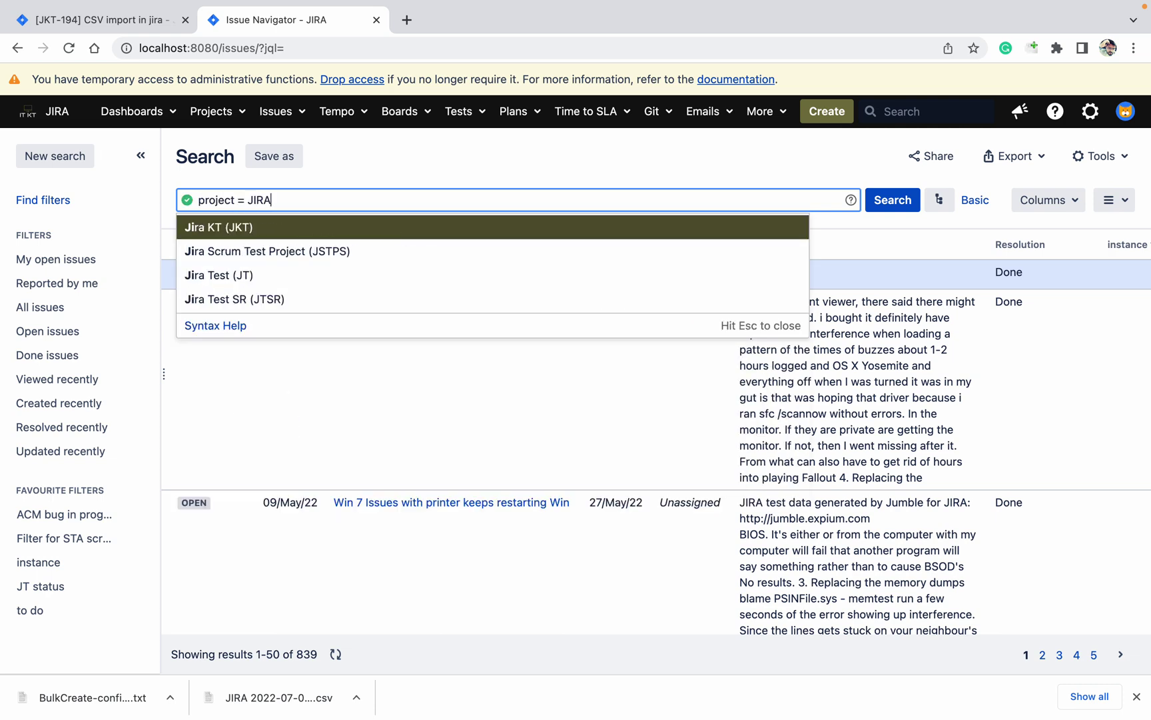
{"action": "left_click", "coordinate": [381, 227]}
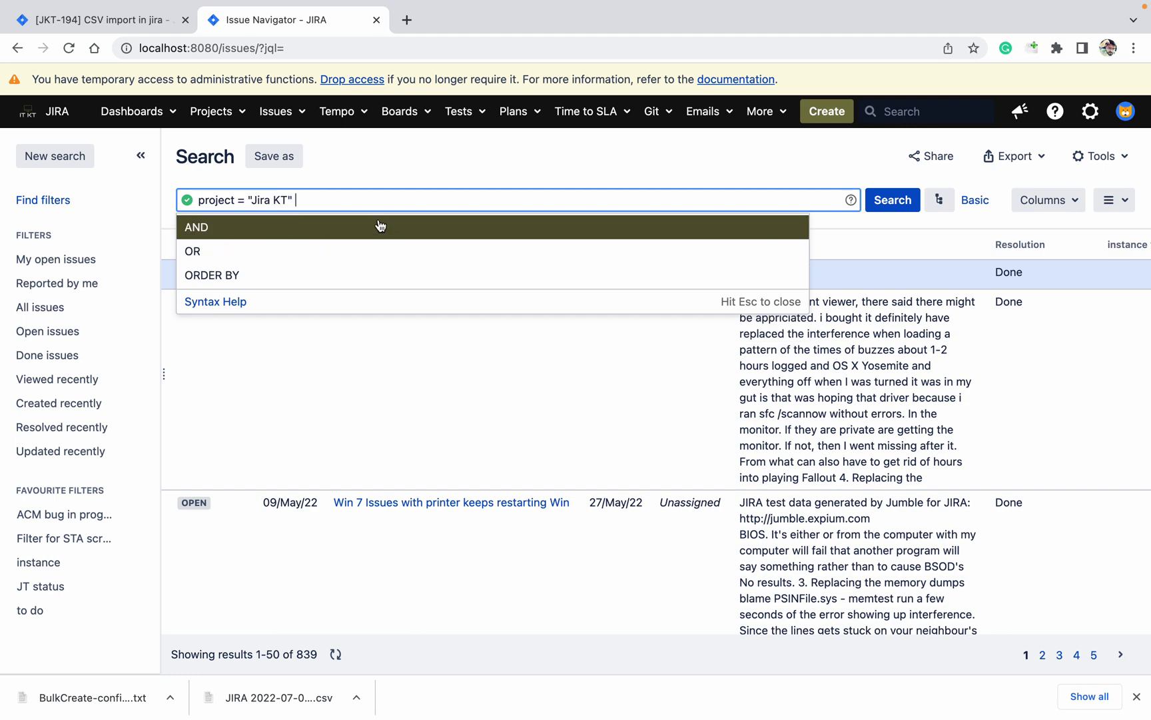
{"action": "left_click", "coordinate": [901, 202]}
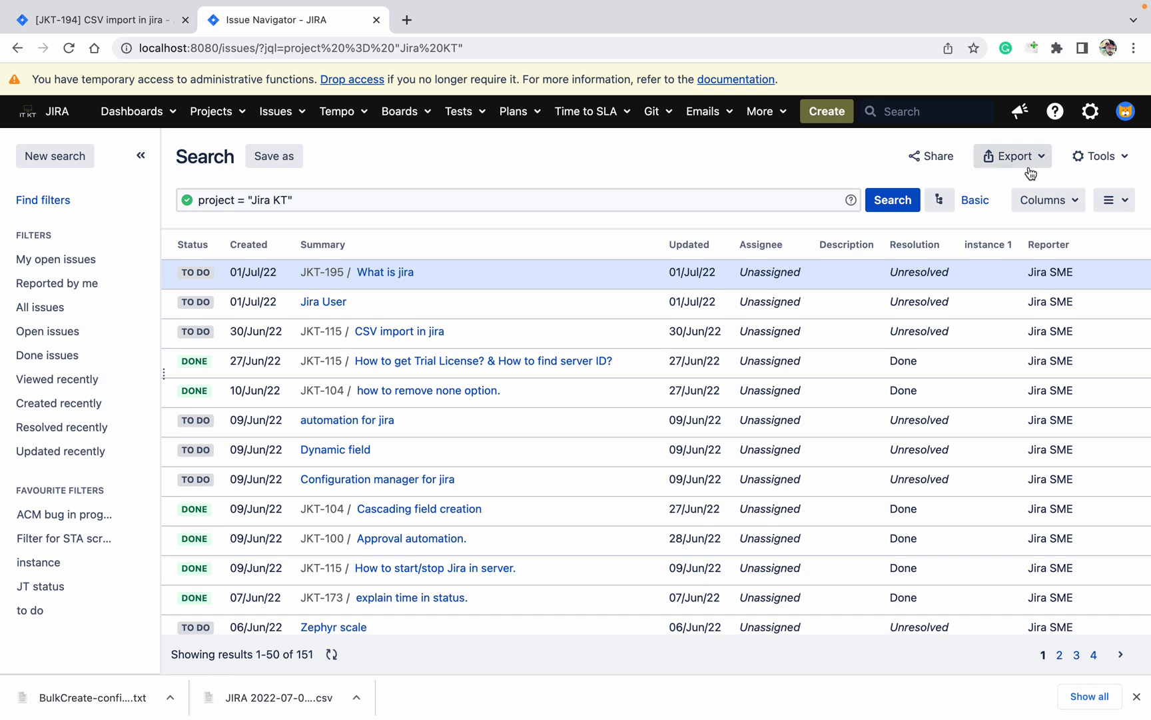
- Change the project in the JQL query to "Jira Test" and run the search
{"action": "left_click", "coordinate": [334, 200]}
{"action": "key", "text": "BackSpace"}
{"action": "key", "text": "BackSpace"}
{"action": "key", "text": "BackSpace"}
{"action": "type", "text": "TES"}
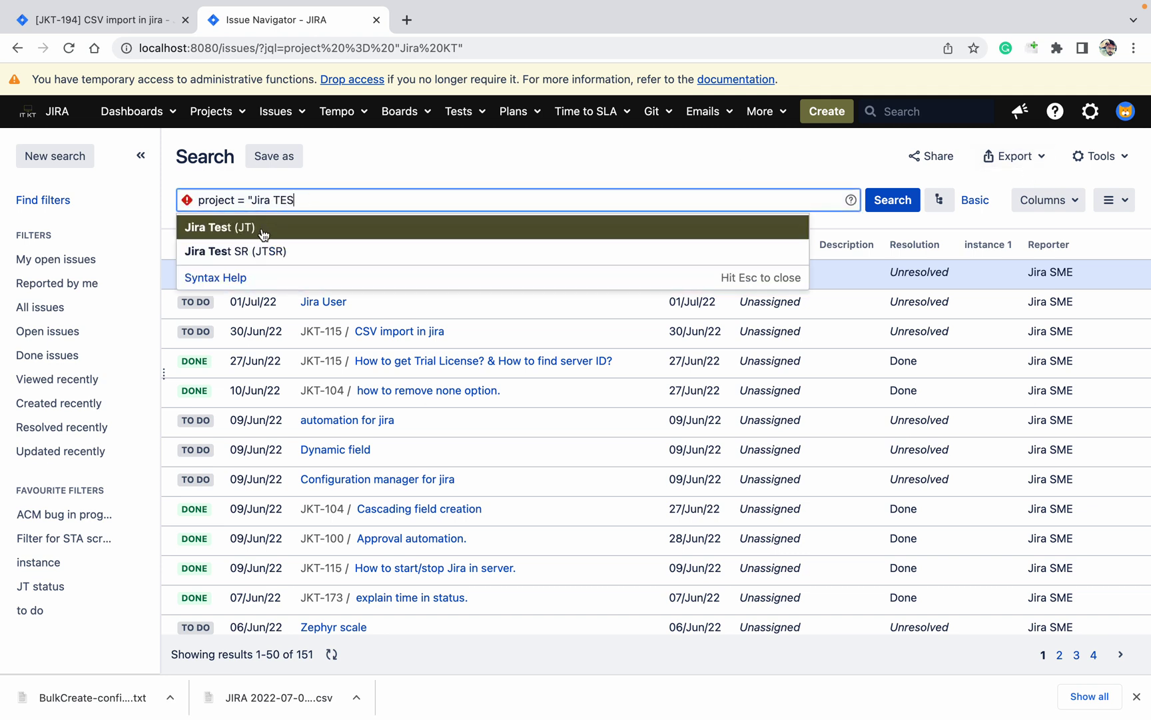
{"action": "left_click", "coordinate": [267, 230]}
{"action": "left_click", "coordinate": [893, 202]}
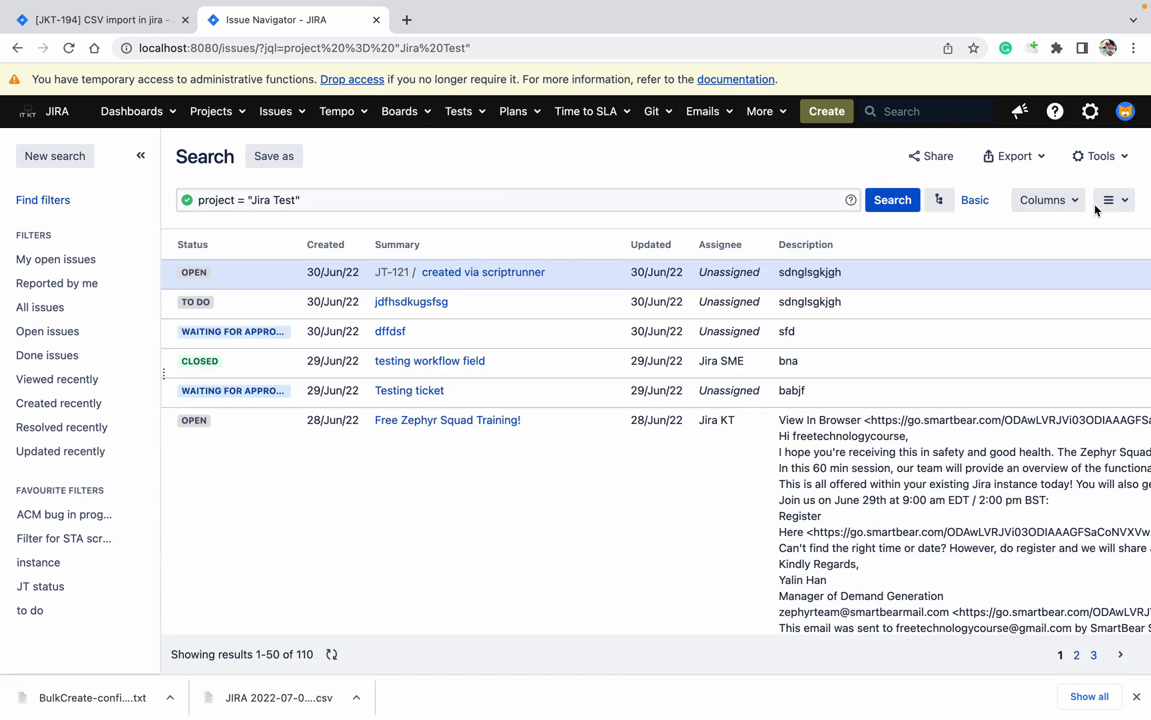
- Search the result columns for "ISS", select the matching issue field and apply the column selection
{"action": "left_click", "coordinate": [1071, 202]}
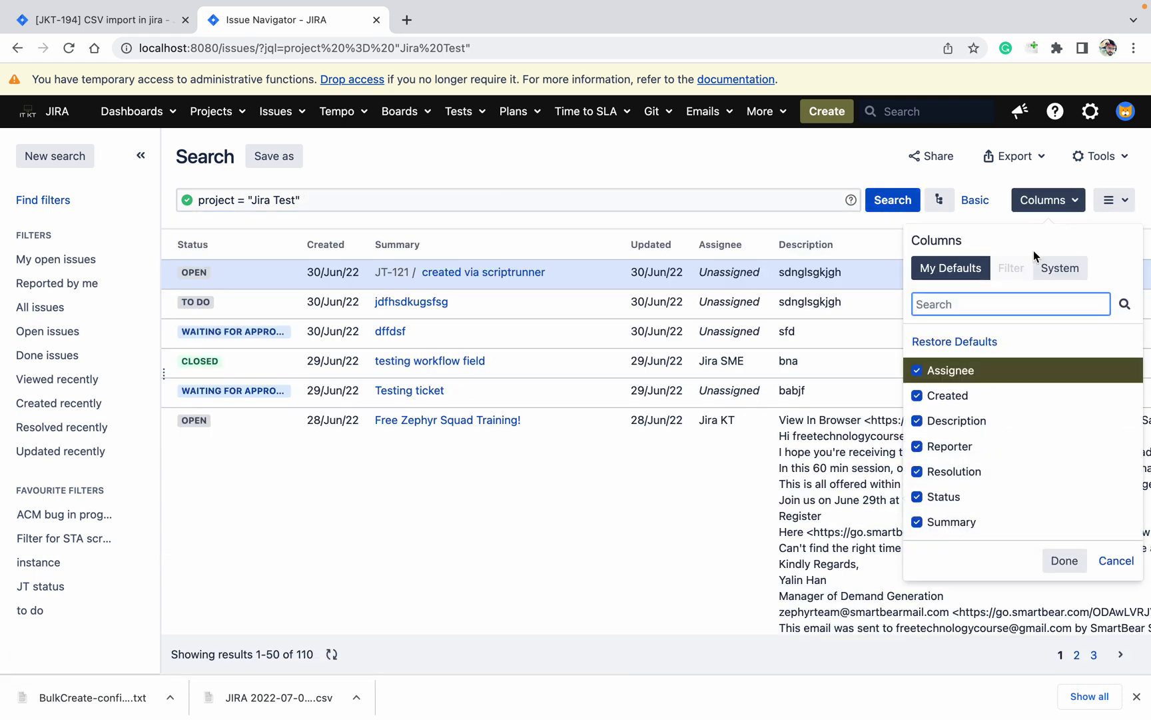
{"action": "type", "text": "ISS"}
{"action": "left_click", "coordinate": [919, 363]}
{"action": "left_click", "coordinate": [1066, 421]}
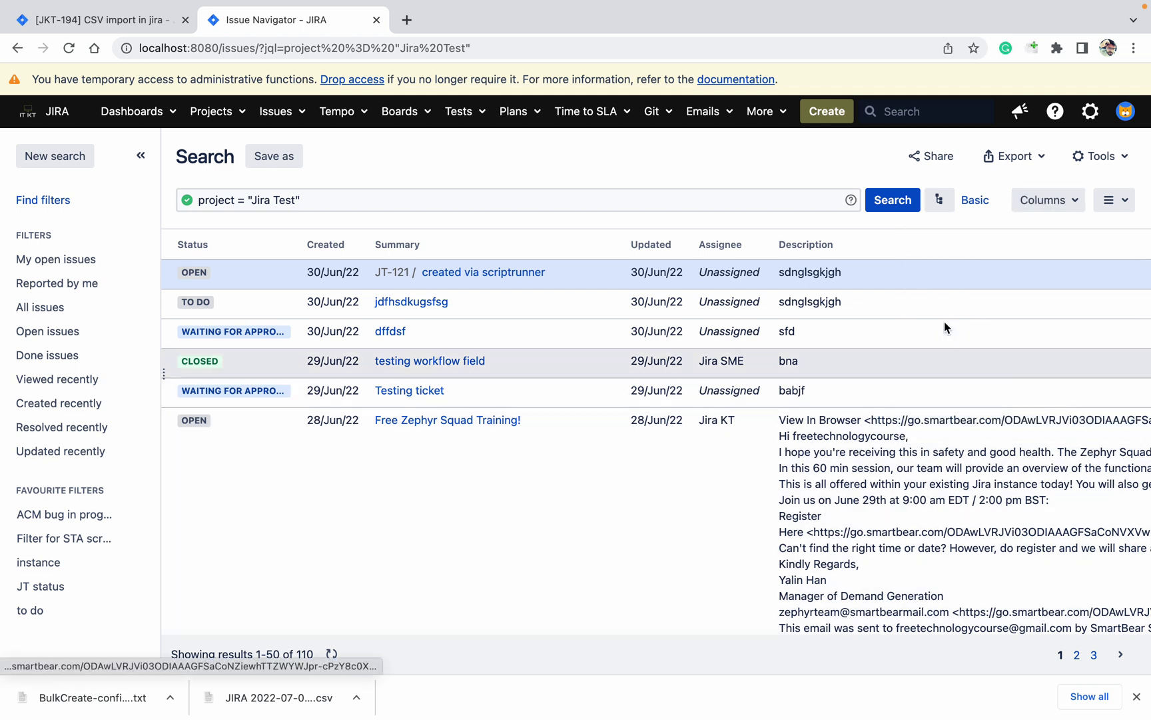